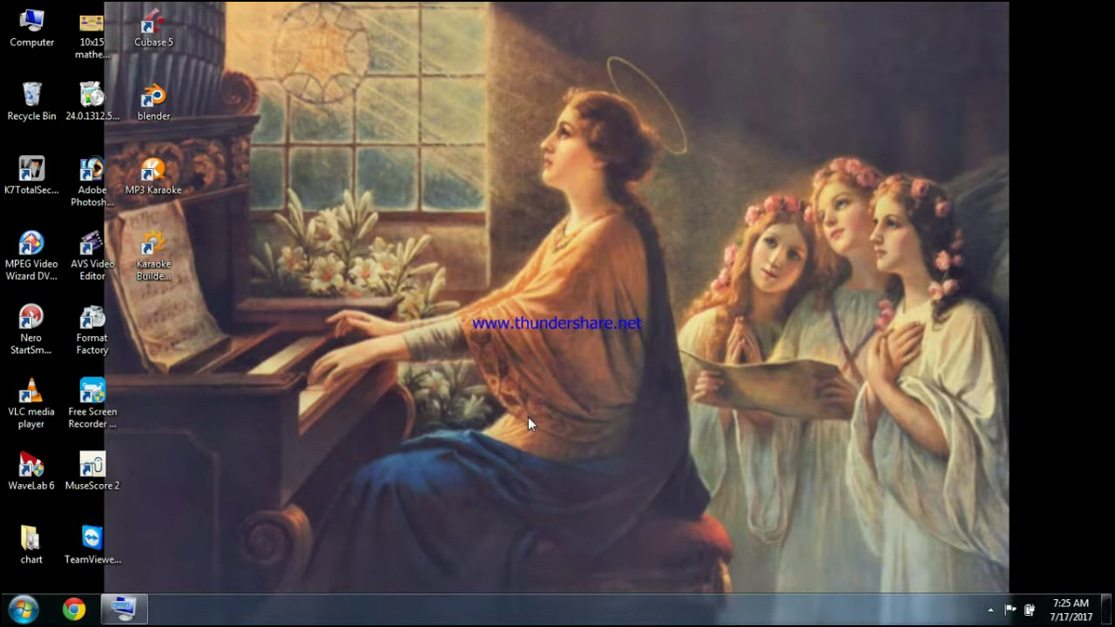
Launch Cubase 5 and dismiss the open-document options
double_click(150, 26)
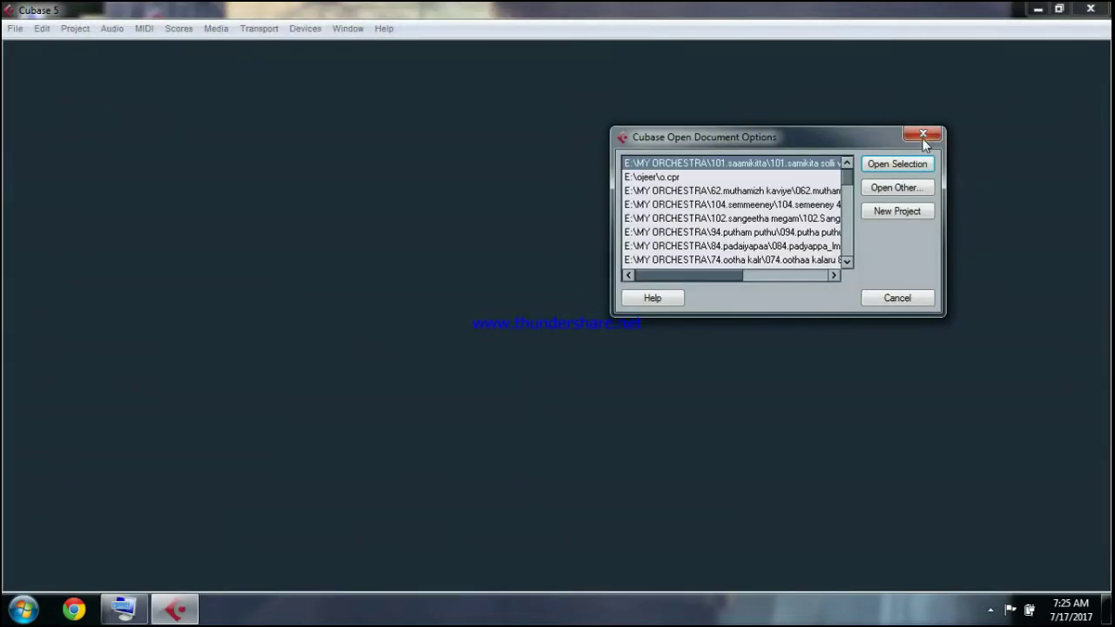
left_click(922, 135)
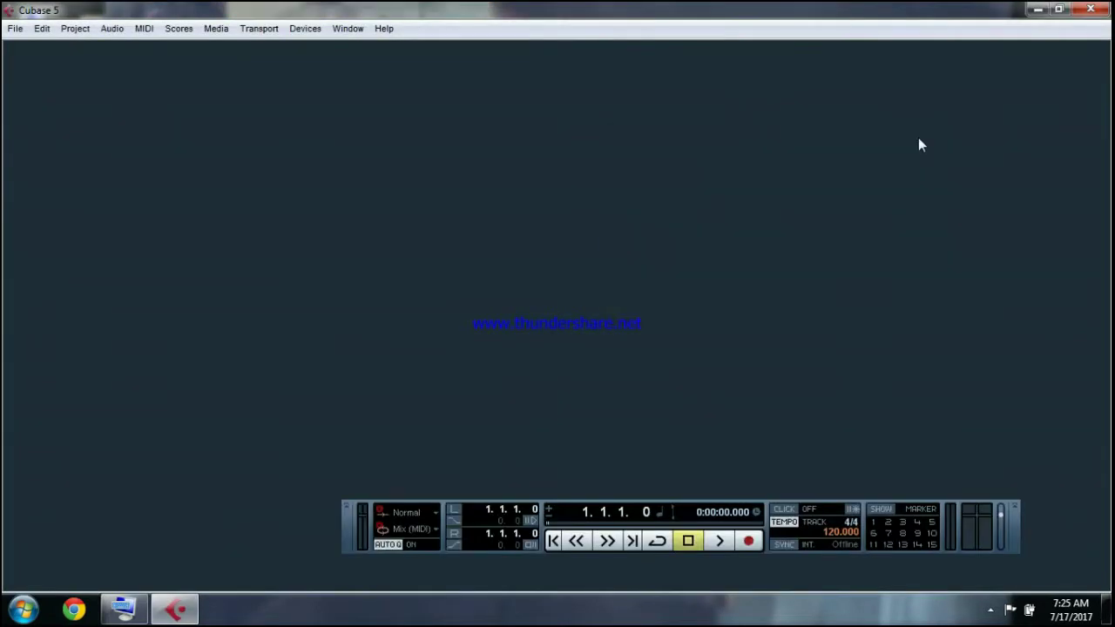
Import the MIDI file 001.ammaa endrazhikaatha 85 bpm 4 4 Dsharp from the MATHEW MIDI FILES folder
left_click(14, 29)
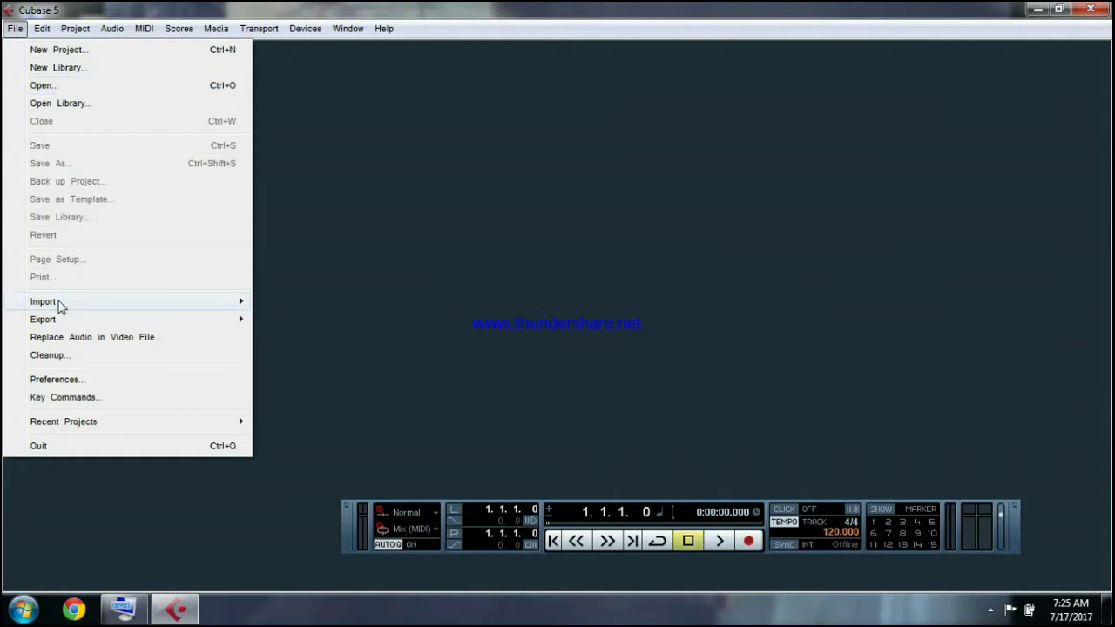
mouse_move(26, 304)
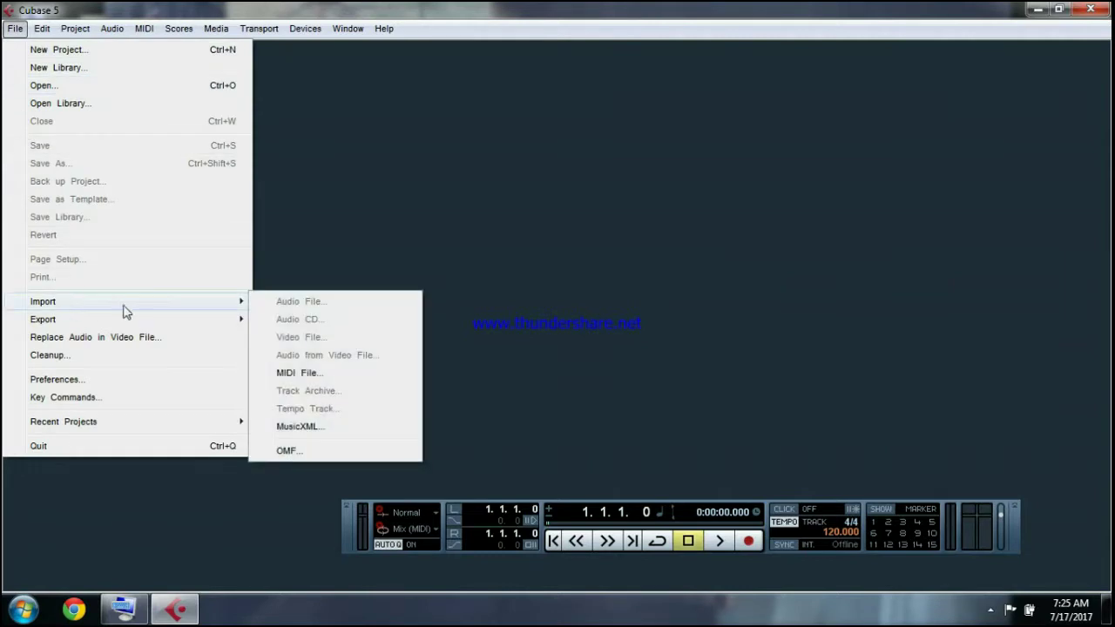
left_click(299, 374)
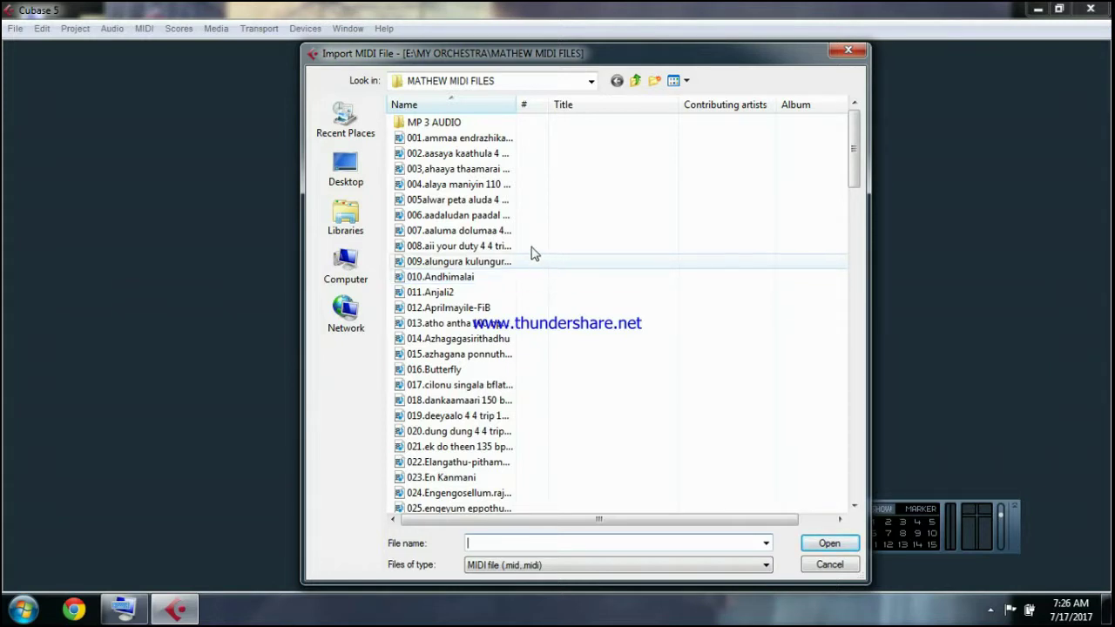
left_click(471, 144)
left_click(830, 543)
Create a new folder named ammza on Local Disk (E:) and set it as the project folder
left_click(451, 297)
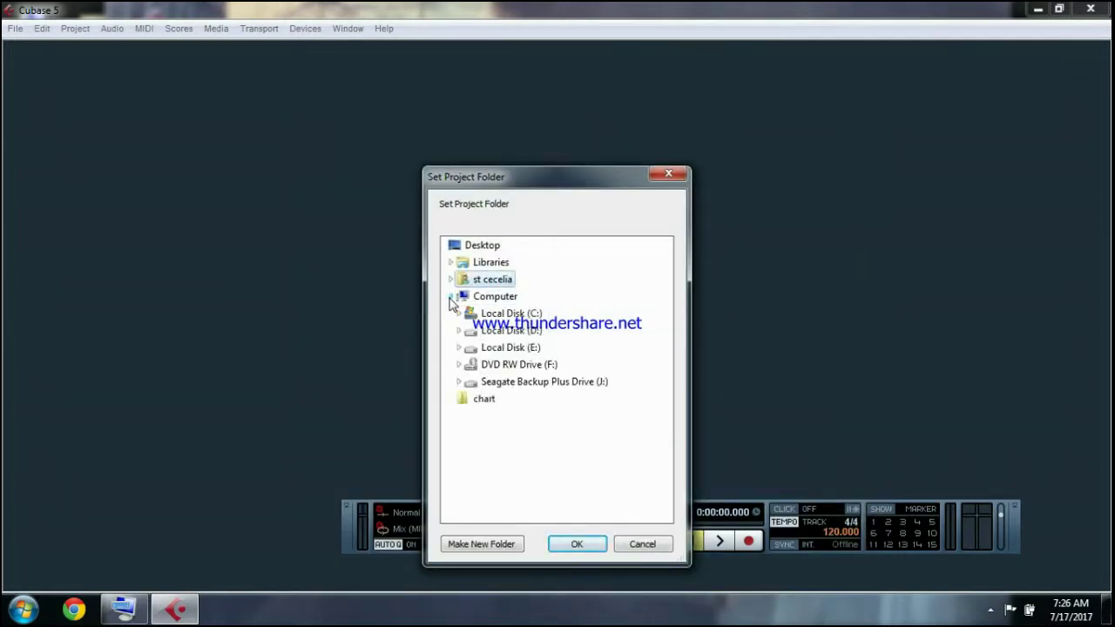
left_click(458, 347)
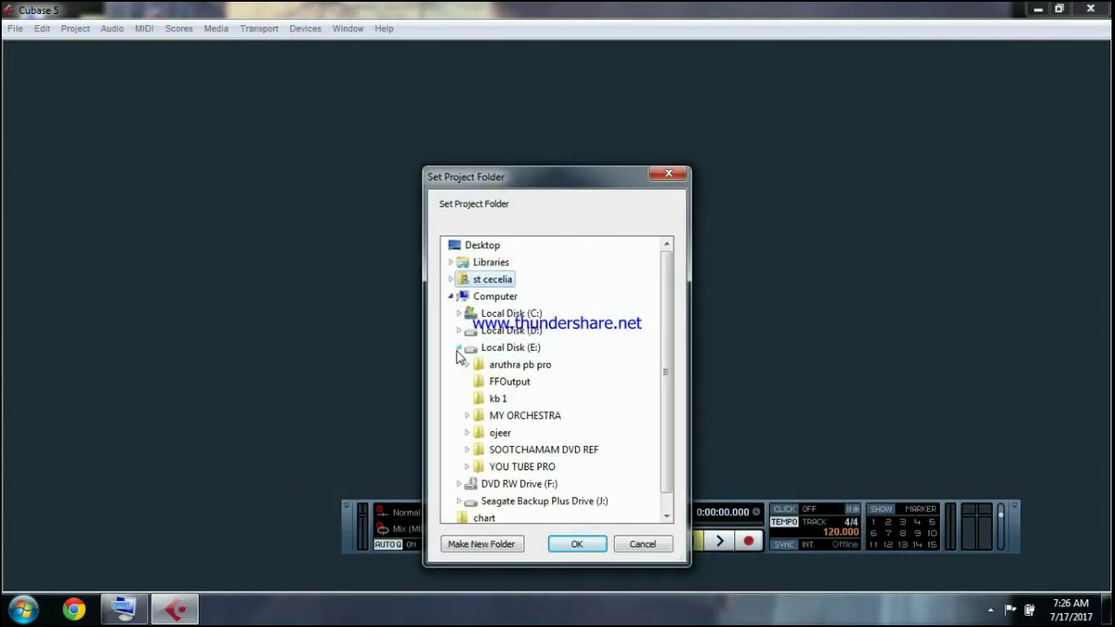
left_click(510, 348)
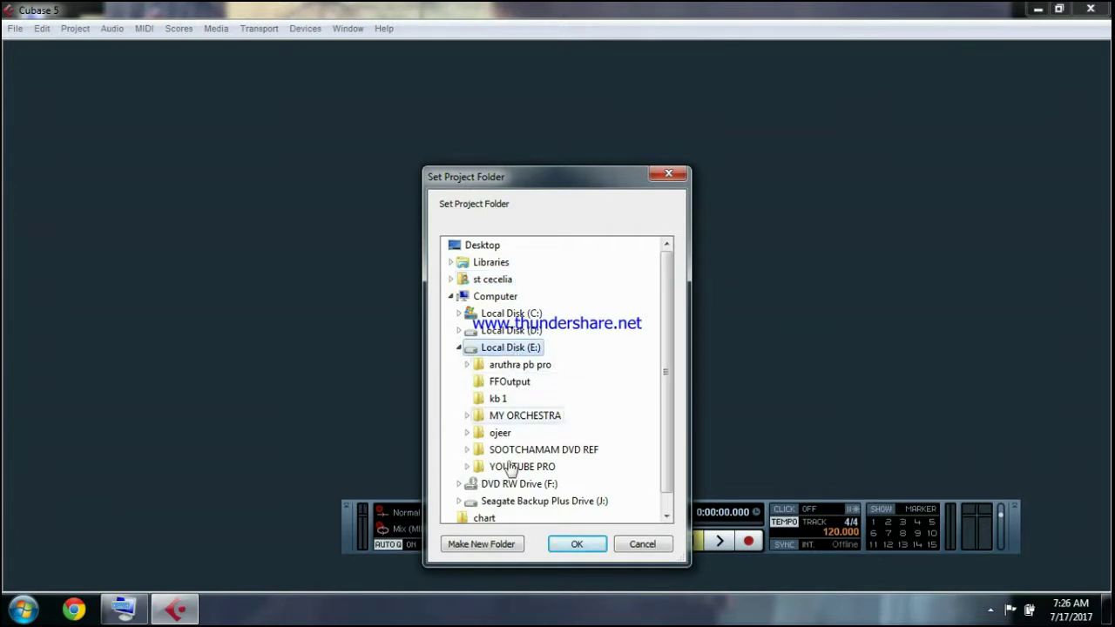
left_click(478, 546)
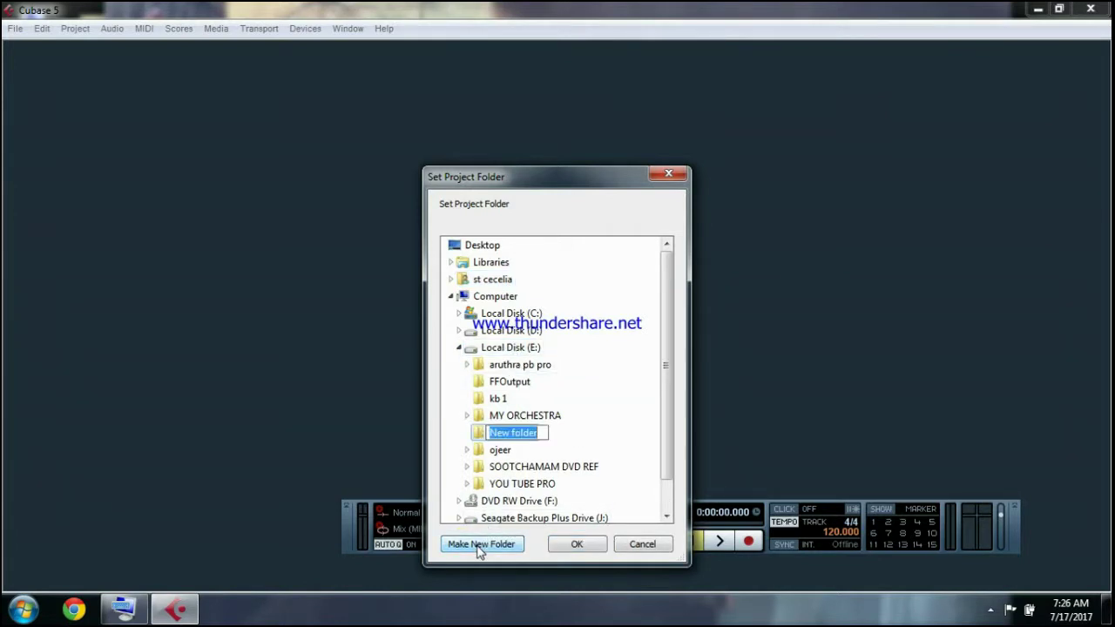
type("amm")
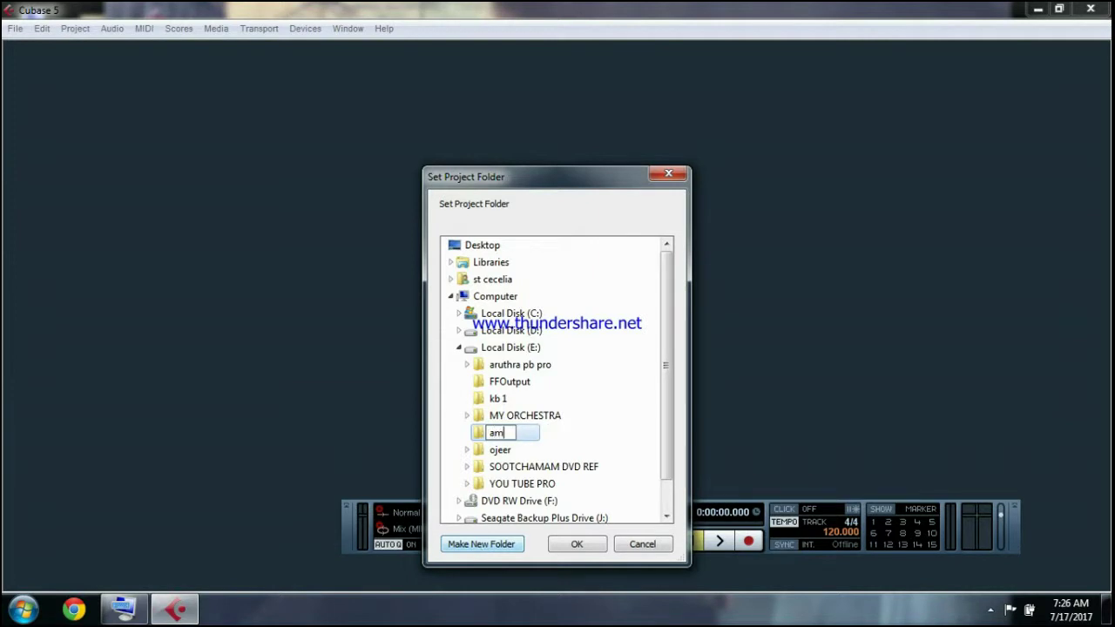
type("za")
left_click(587, 544)
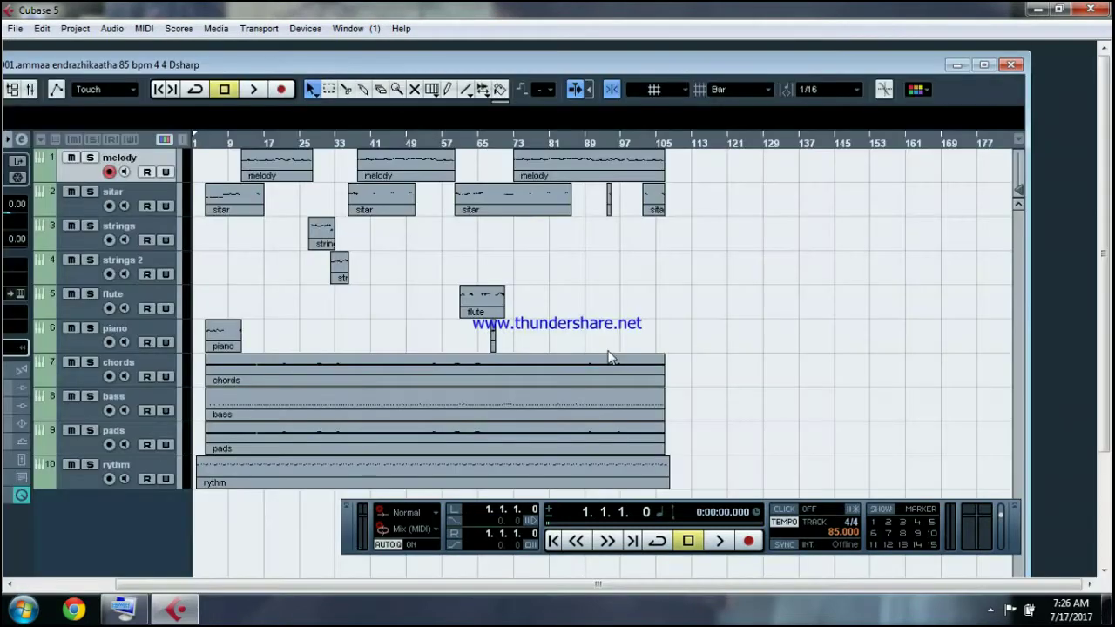
Maximize the project window, set the locators around all events and extend the right locator to bar 111
left_click(983, 65)
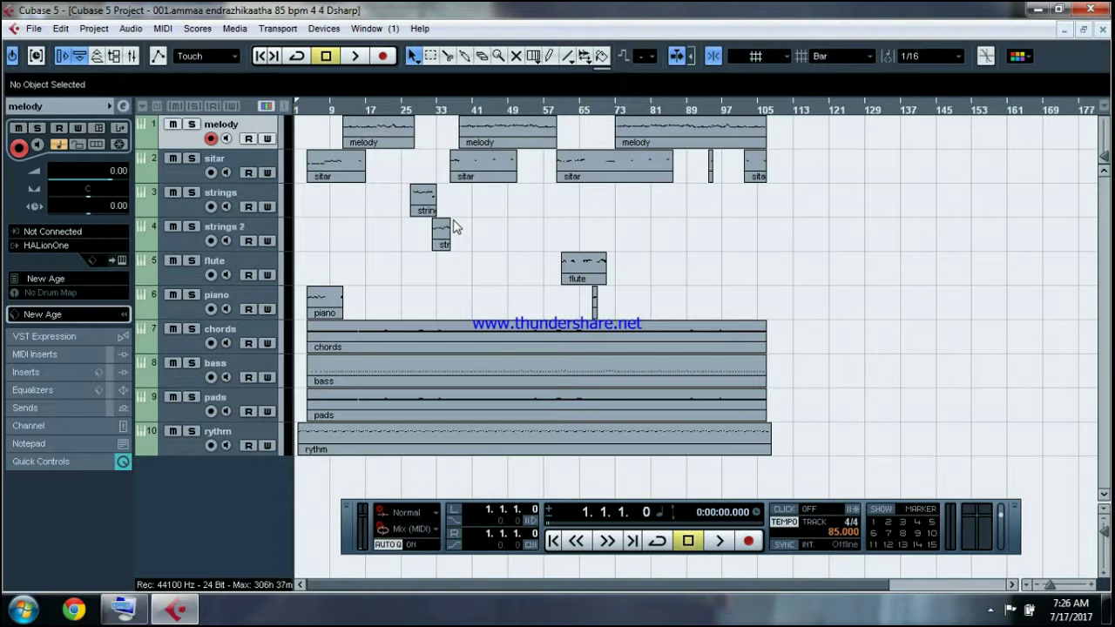
key("ctrl+a")
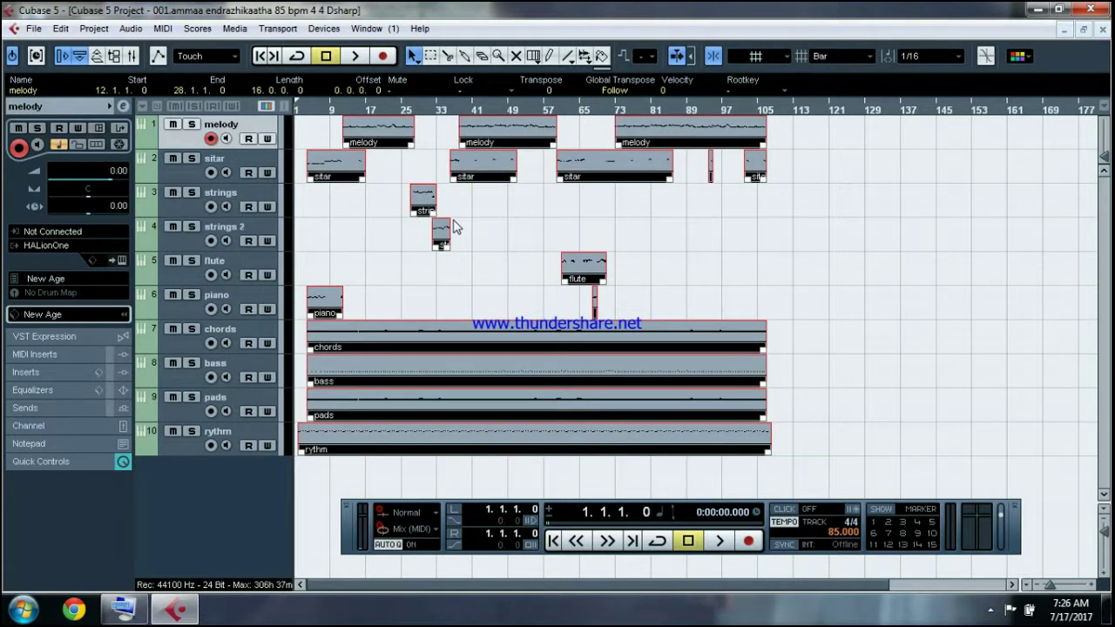
key("p")
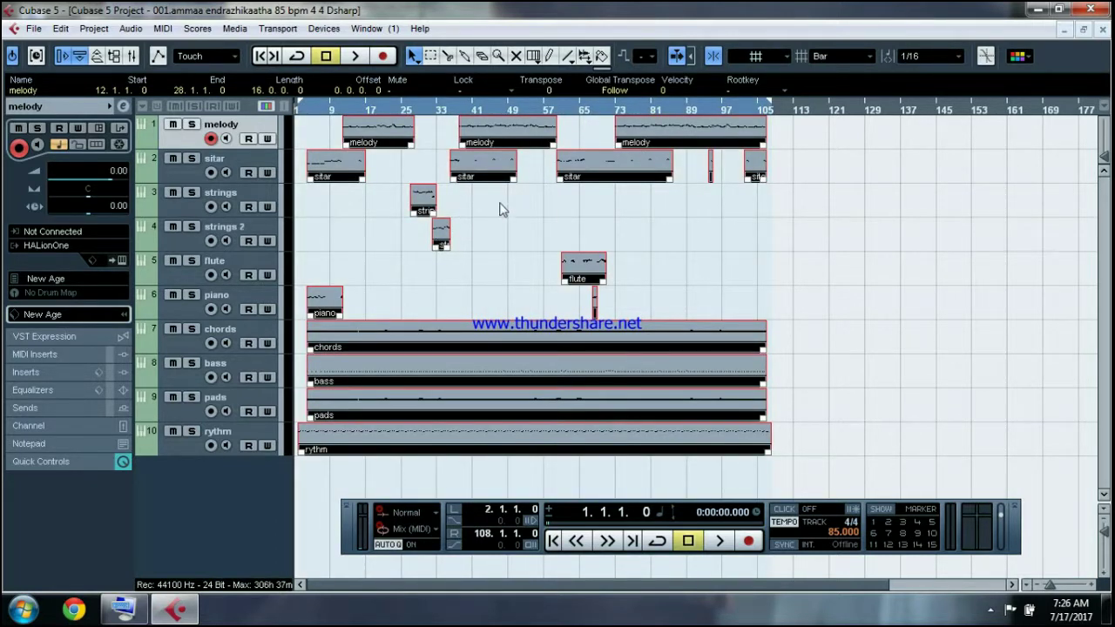
left_click_drag(766, 109, 781, 109)
left_click(789, 181)
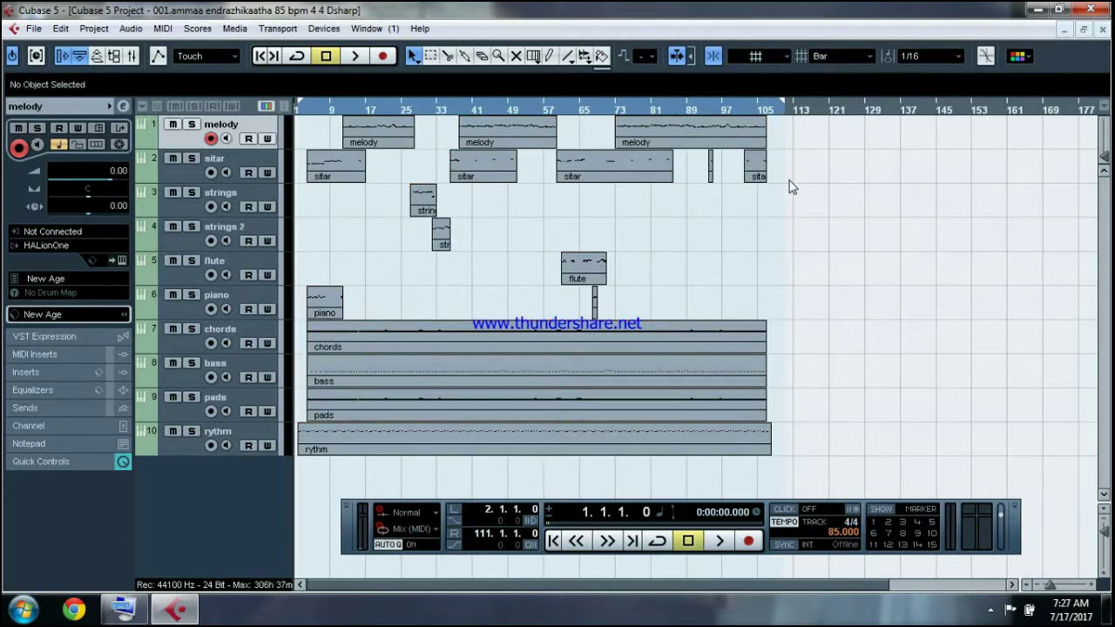
Save the project in the ammza folder under its existing name as a Cubase project file
key("ctrl+shift+s")
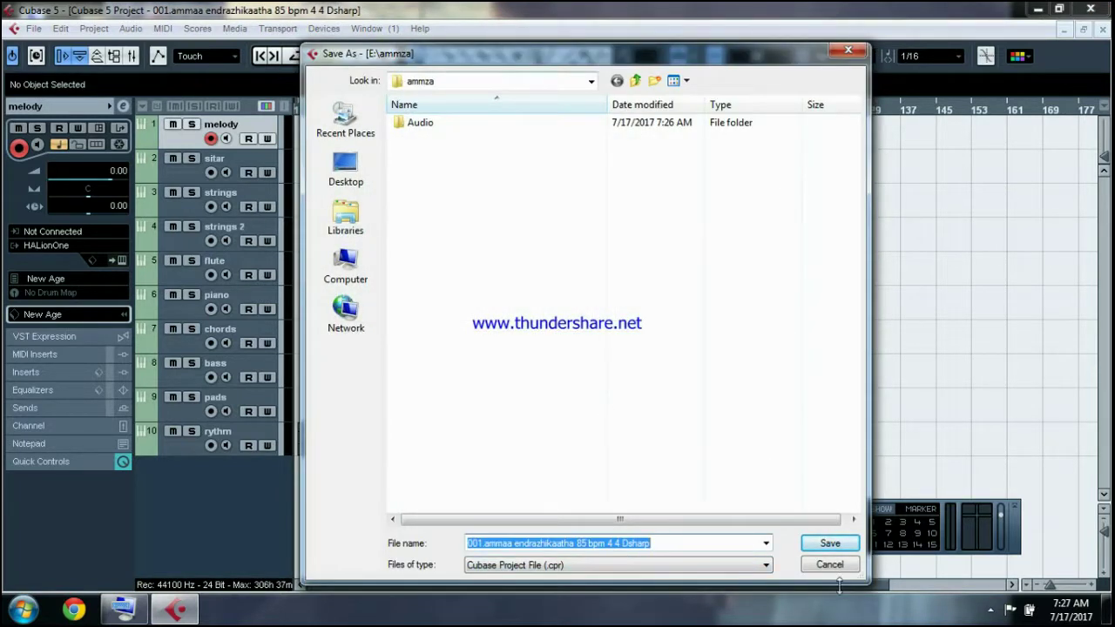
left_click(836, 547)
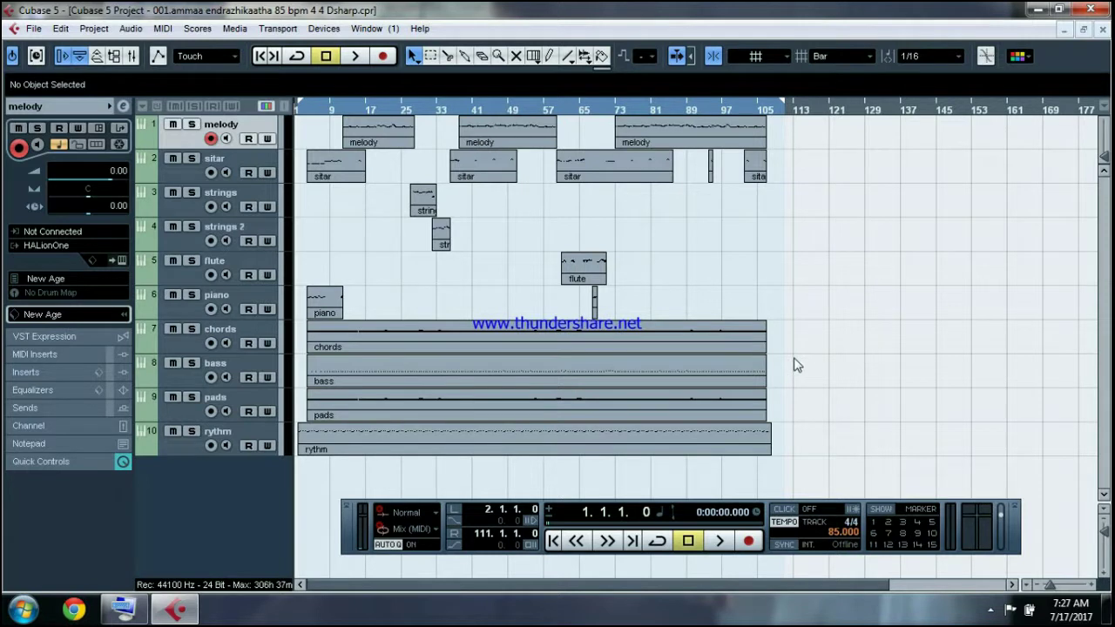
Play the song from bar 3, skip ahead to the first melody part, audition the melody track soloed and unsoloed, and stop playback
left_click(305, 111)
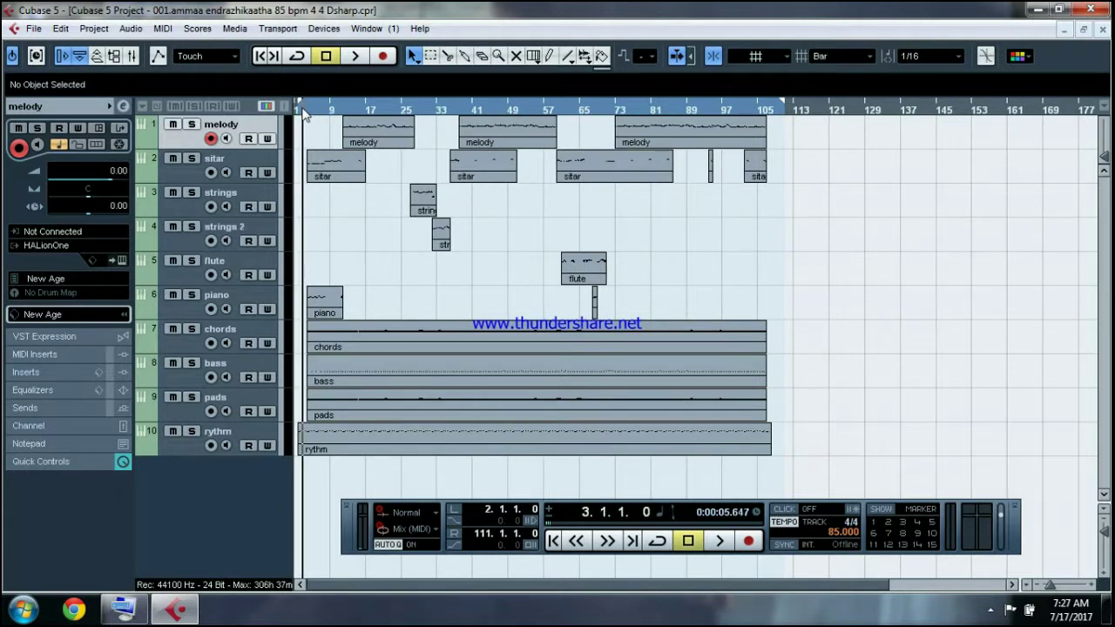
left_click(355, 58)
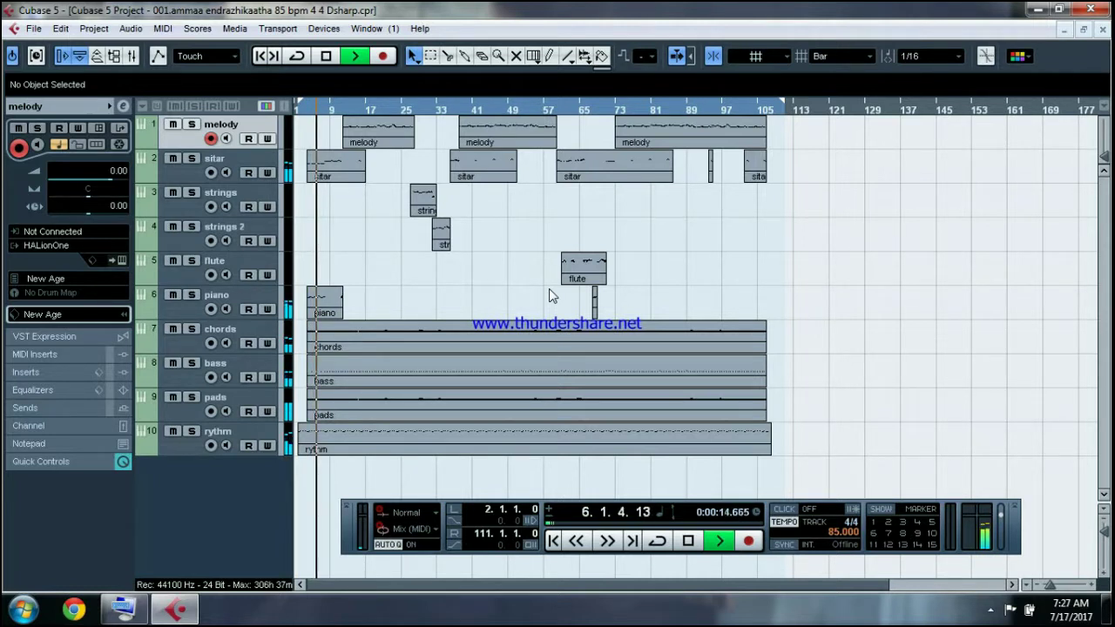
left_click(346, 108)
left_click(192, 126)
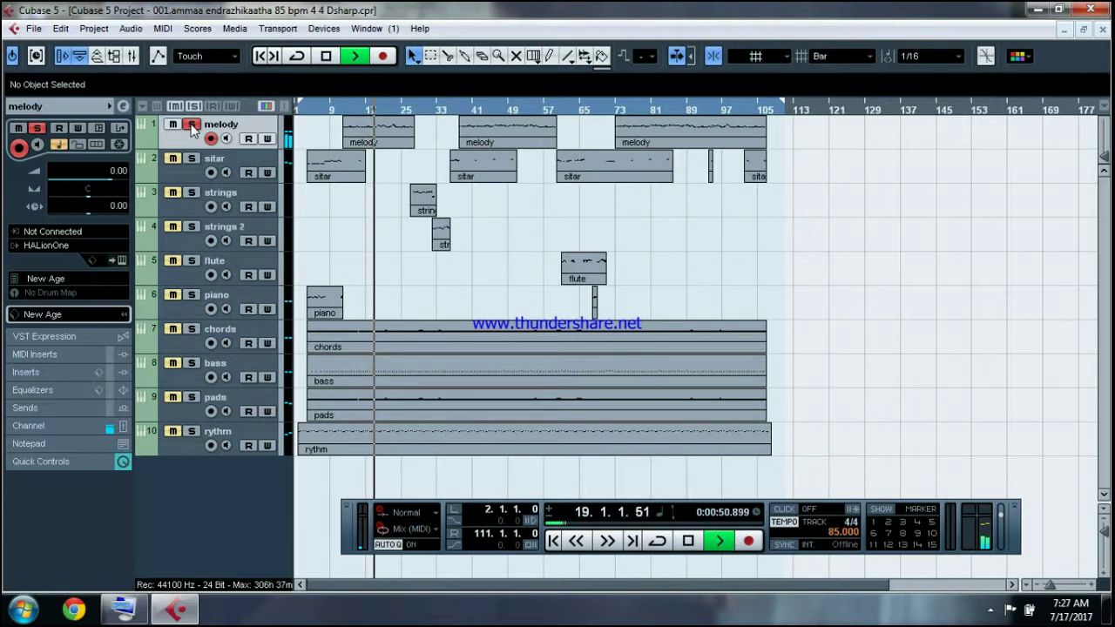
left_click(192, 127)
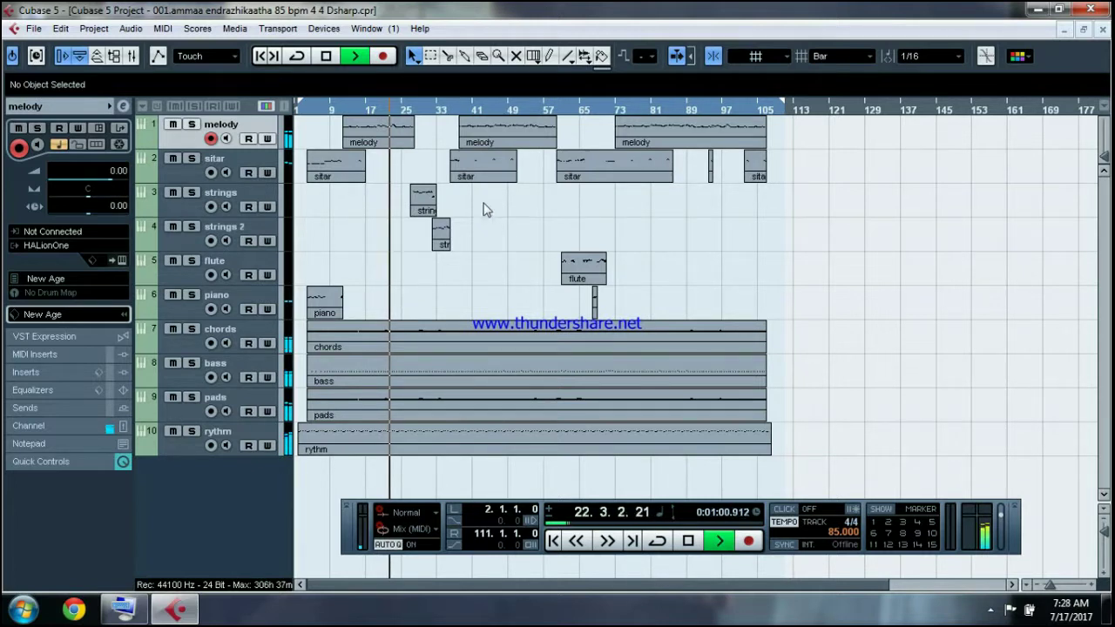
left_click(325, 56)
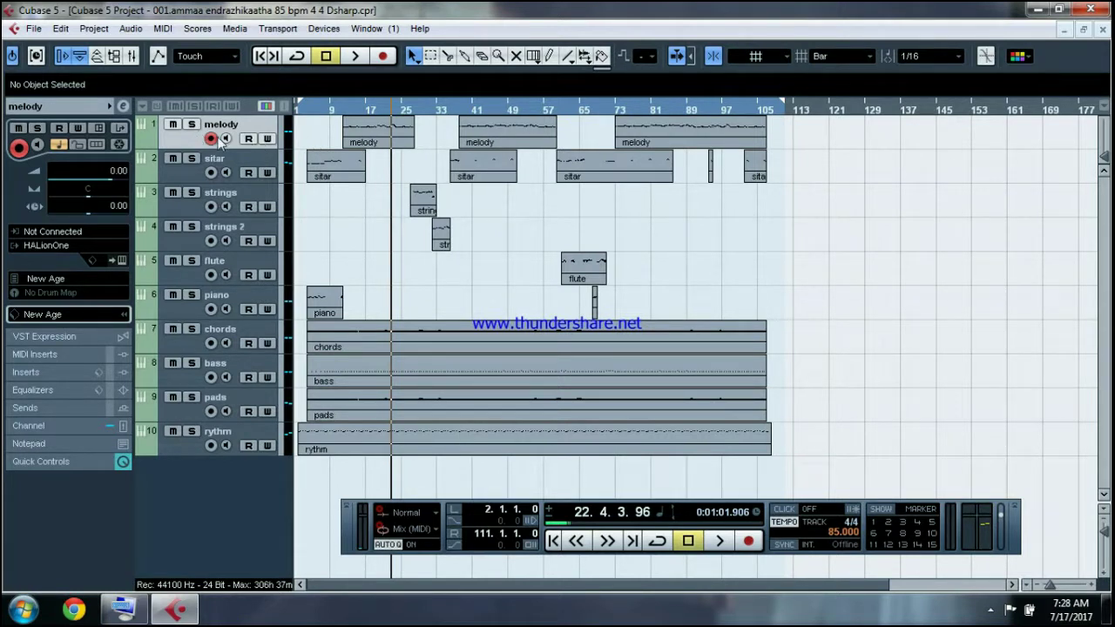
Assign the Alto Sax woodwind preset to the melody track's HALionOne instrument and close the preset browser
left_click(61, 277)
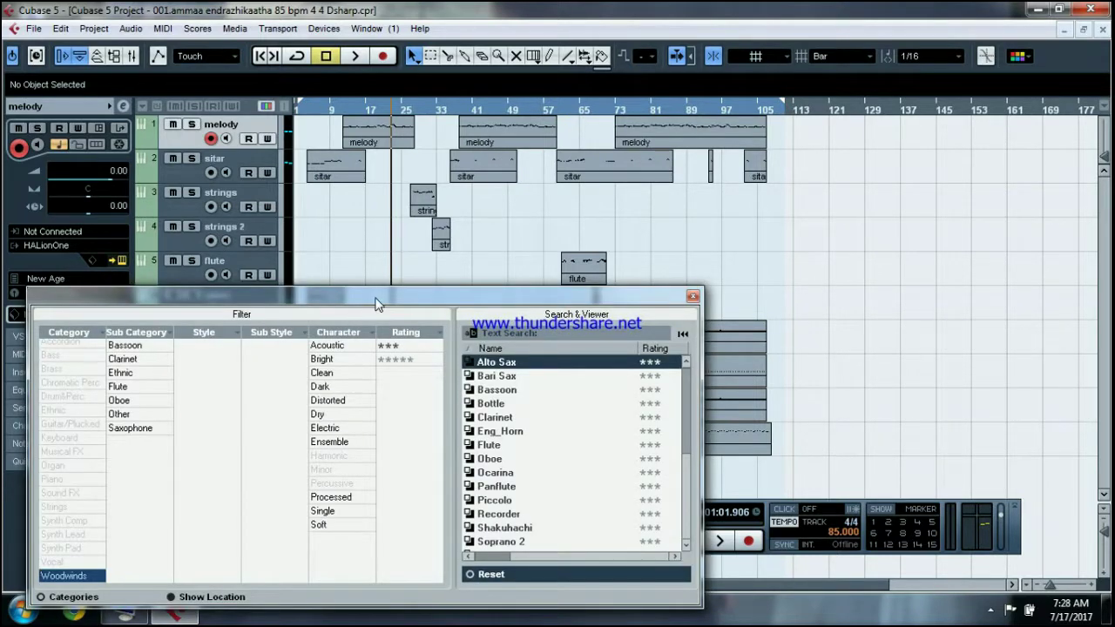
left_click_drag(379, 303, 475, 142)
left_click(648, 203)
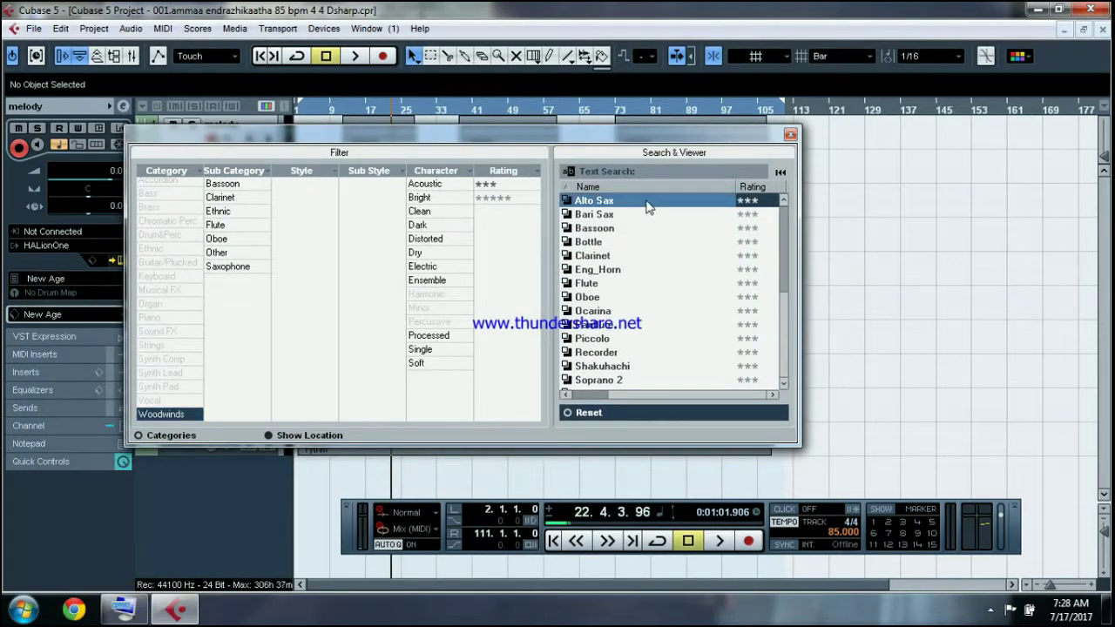
left_click(790, 135)
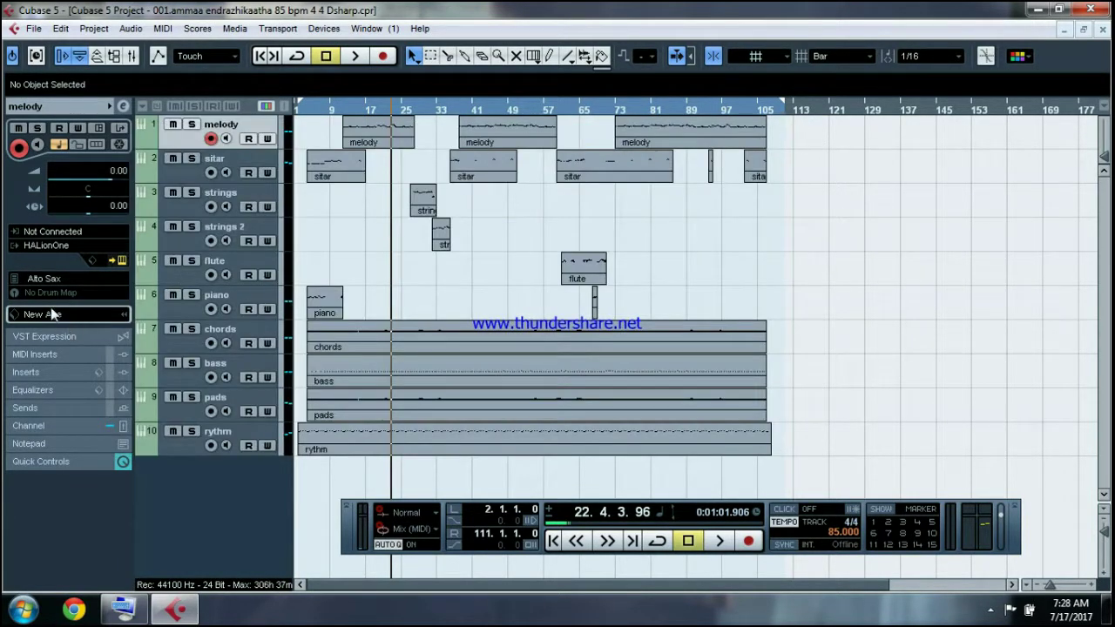
Play the song from the start of the first melody part with the melody track soloed
left_click(342, 110)
key("space")
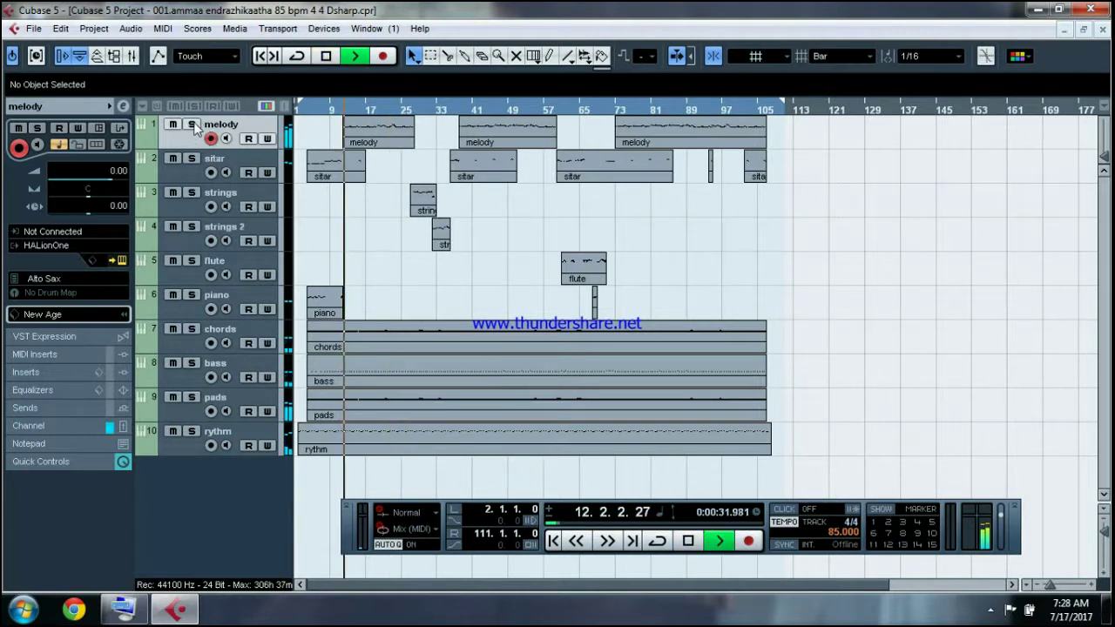
left_click(192, 124)
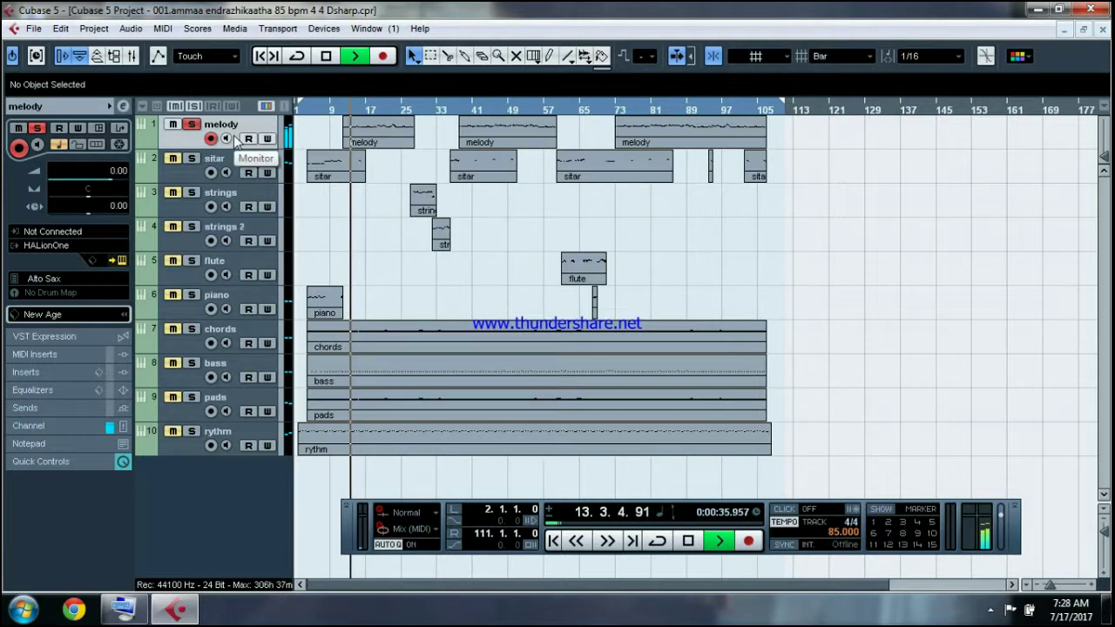
Open the melody track's channel settings and add PingPongDelay in the first insert slot
left_click(45, 428)
left_click(71, 356)
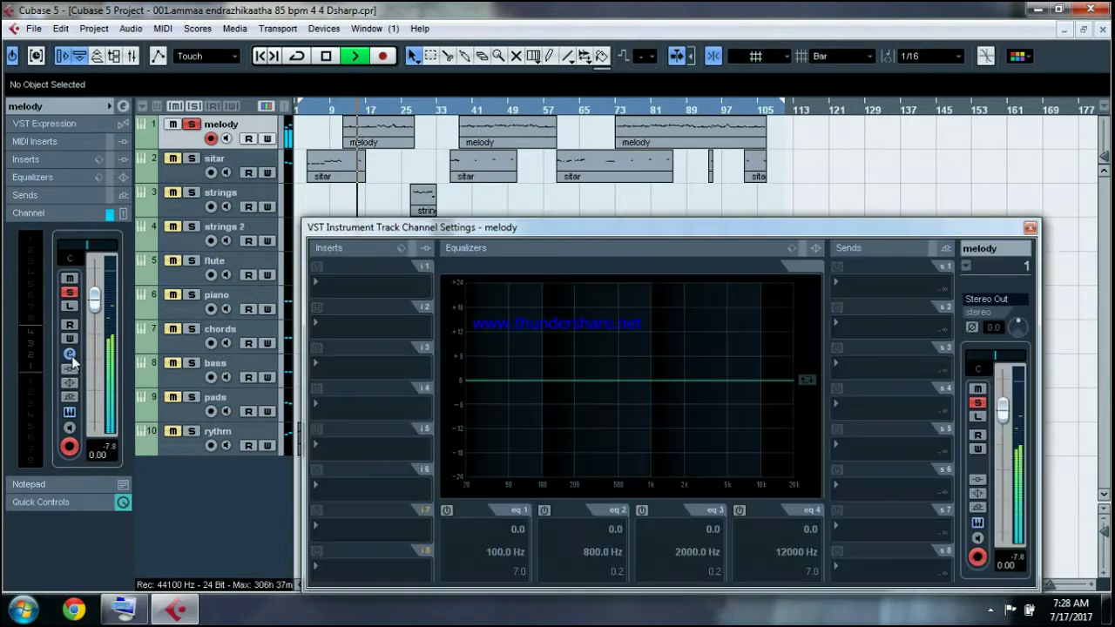
left_click(375, 286)
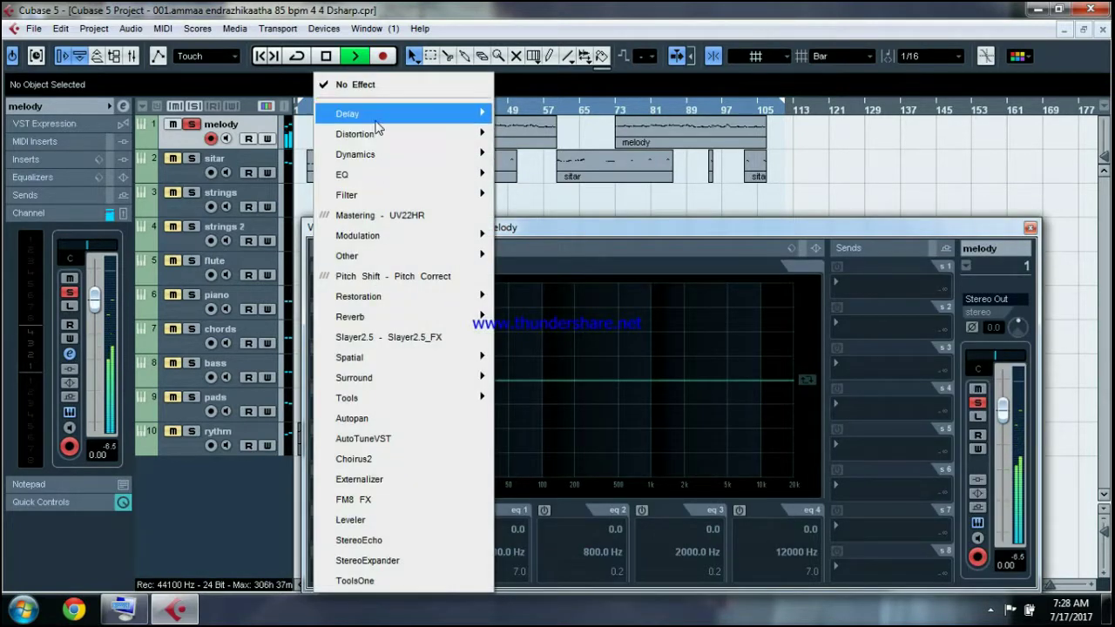
mouse_move(384, 114)
left_click(534, 152)
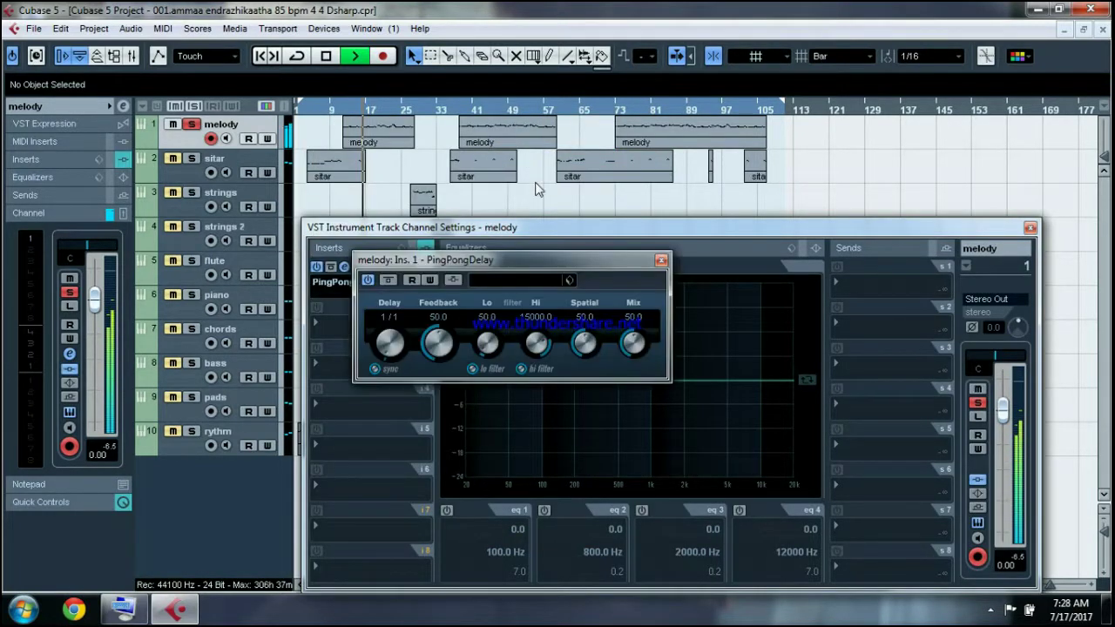
Load the vox sends 16 preset into PingPongDelay and close the effect window
left_click(569, 279)
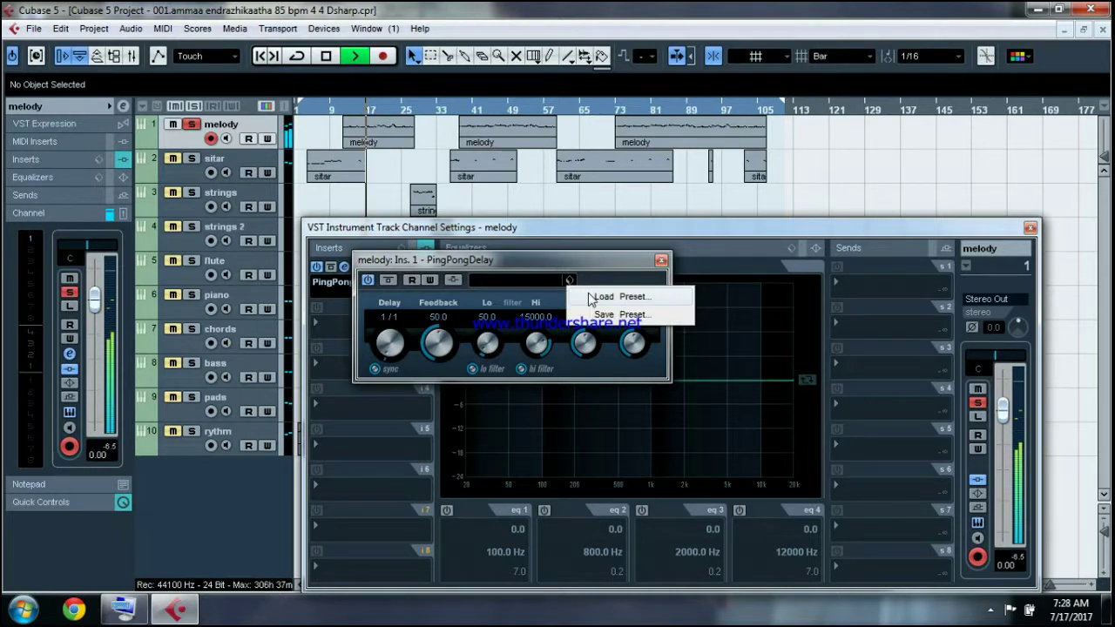
left_click(601, 298)
left_click(688, 373)
left_click(871, 191)
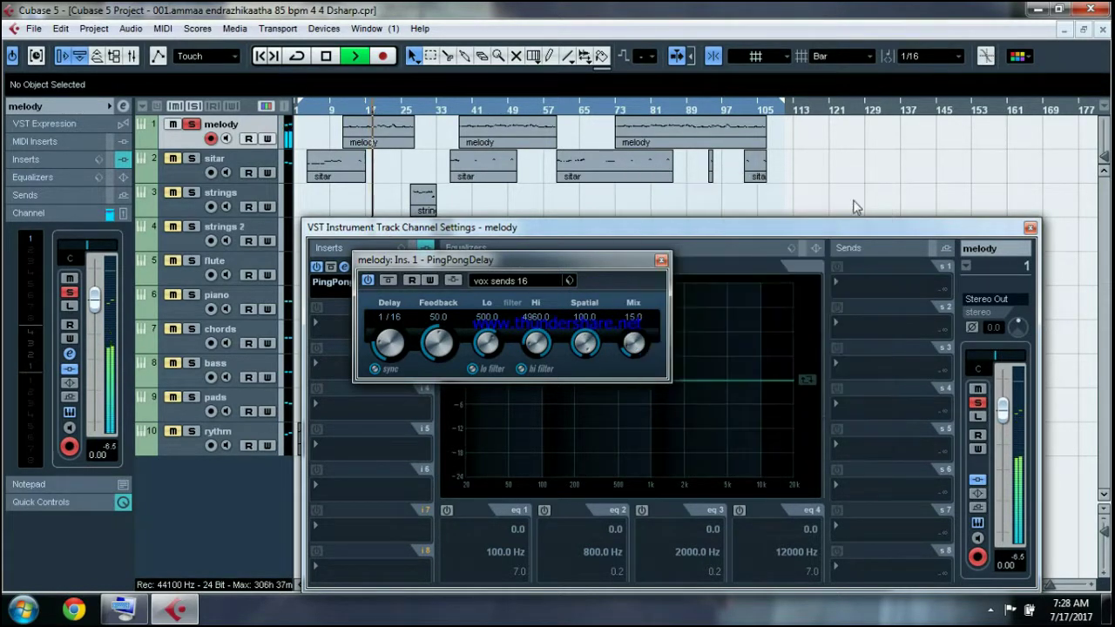
left_click(662, 259)
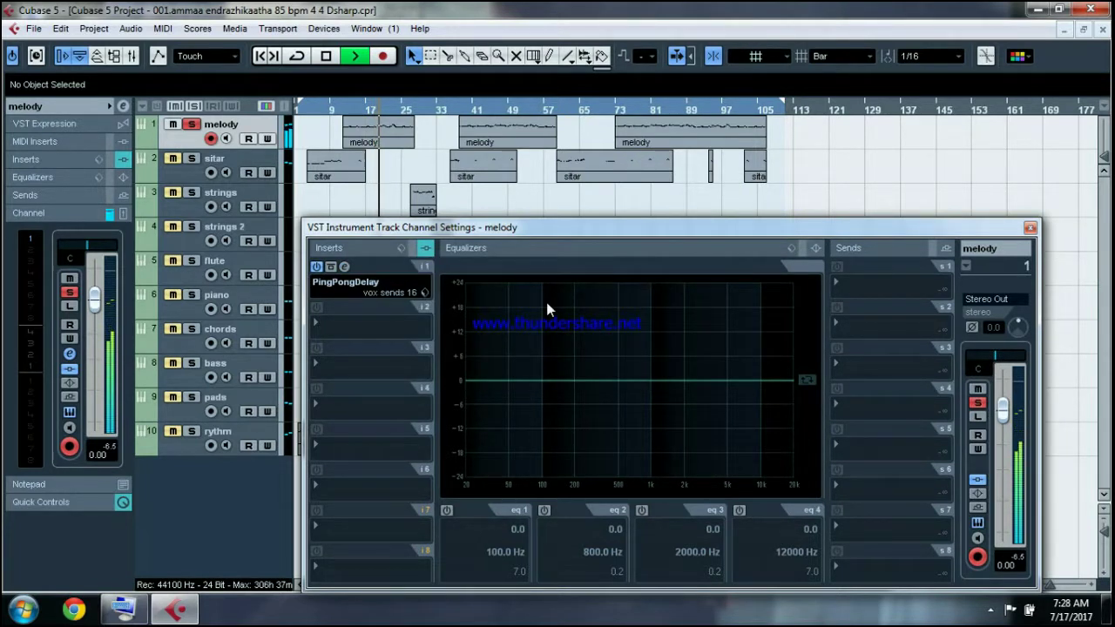
Add MultibandCompressor in the melody track's second insert slot
left_click(351, 329)
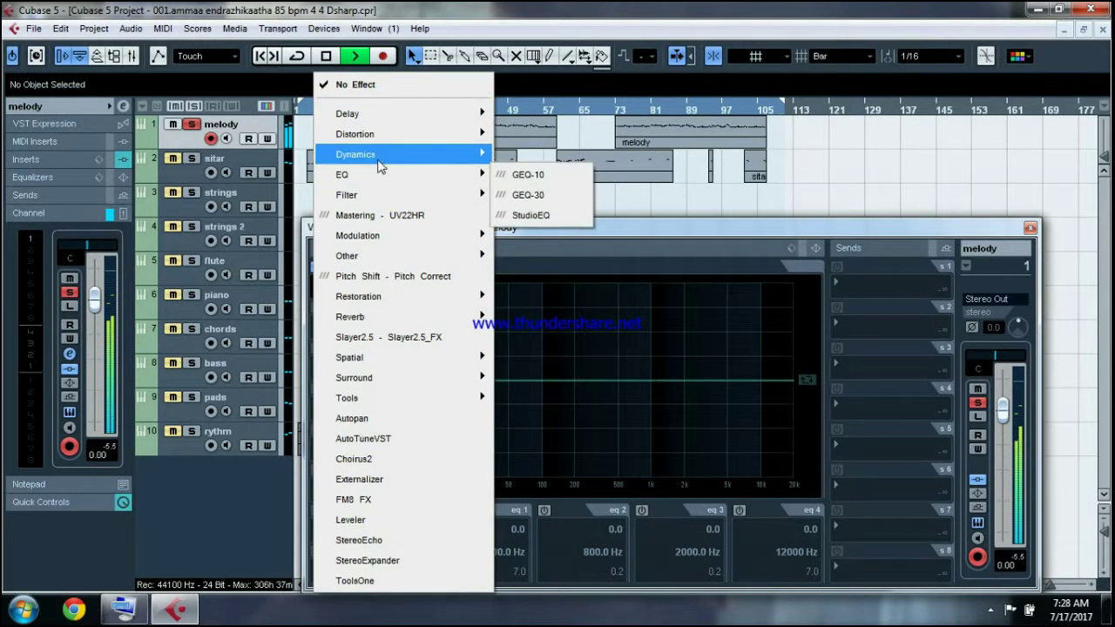
mouse_move(380, 169)
left_click(555, 316)
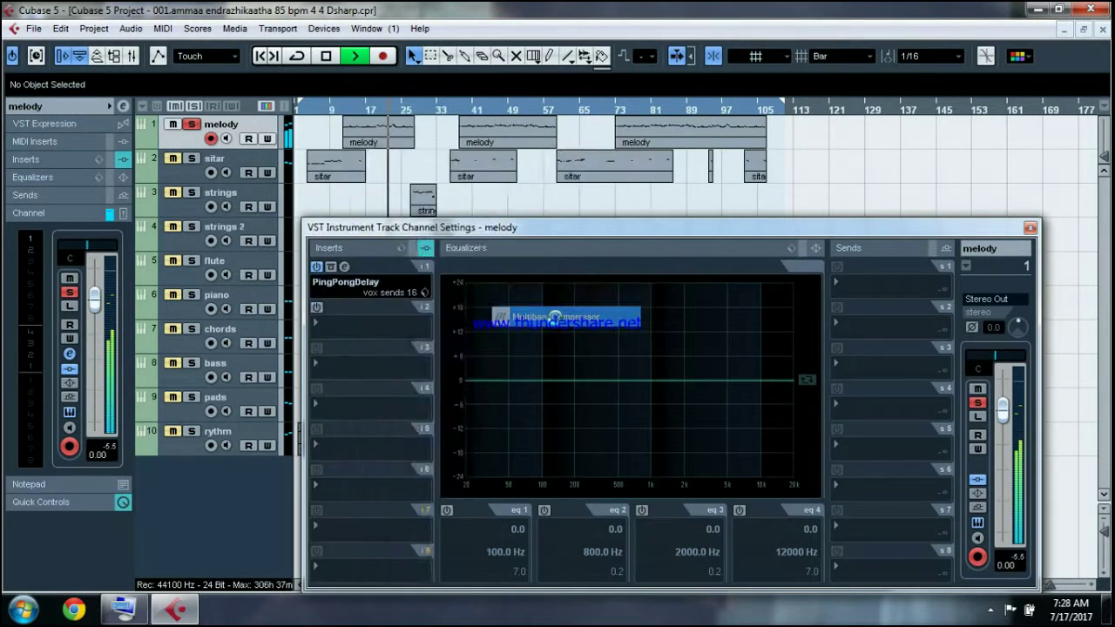
Load the Rock Master 3 preset into the melody track's MultibandCompressor and close the effect window
left_click(547, 184)
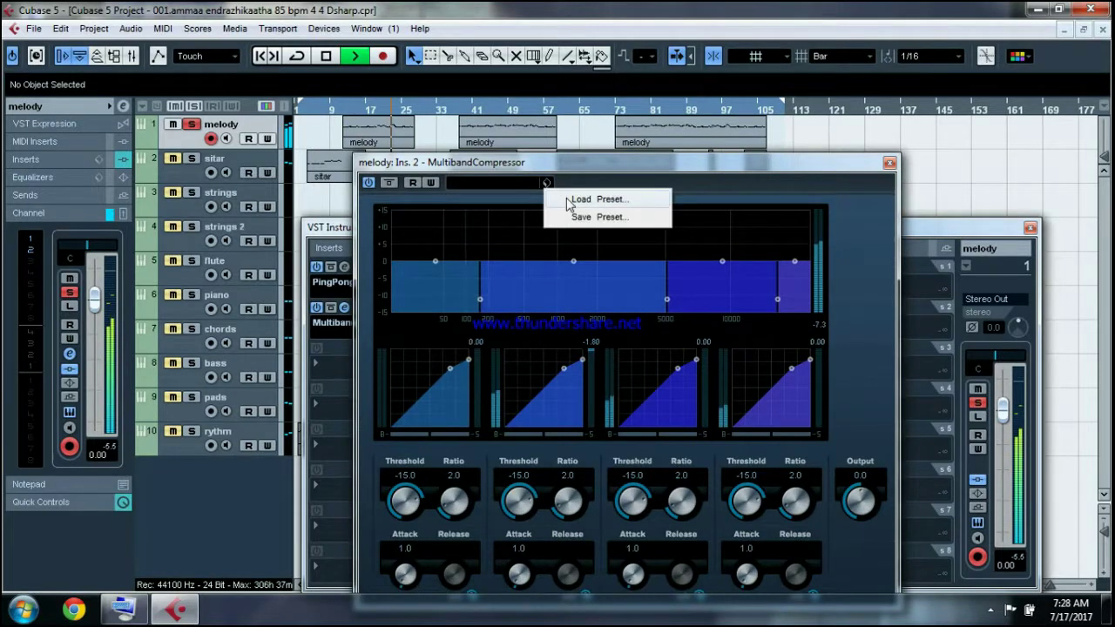
left_click(577, 197)
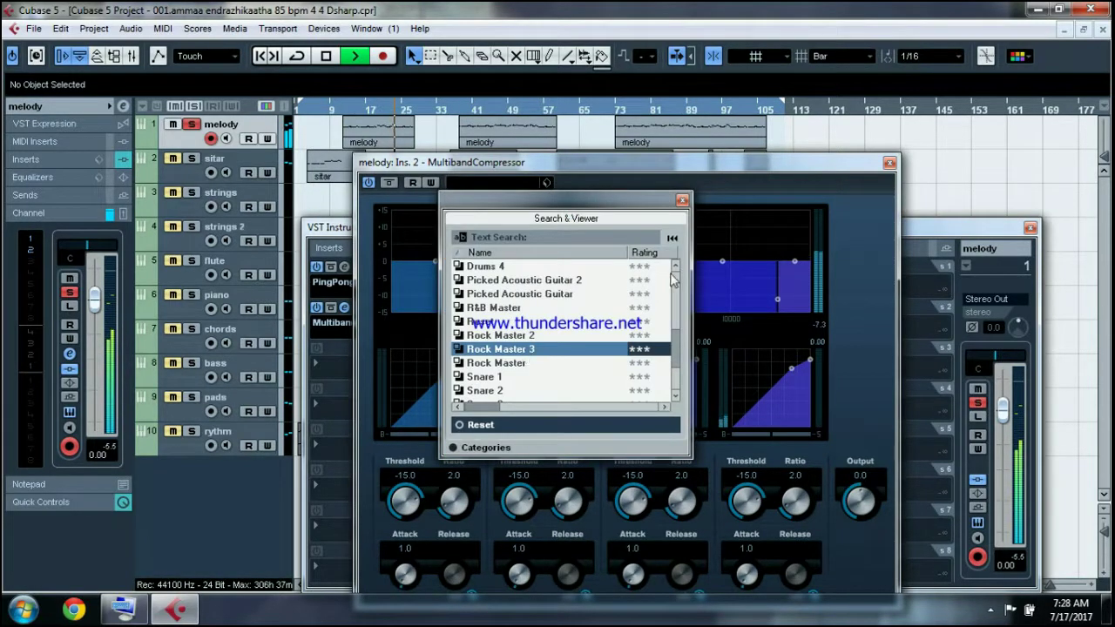
double_click(530, 350)
left_click(682, 201)
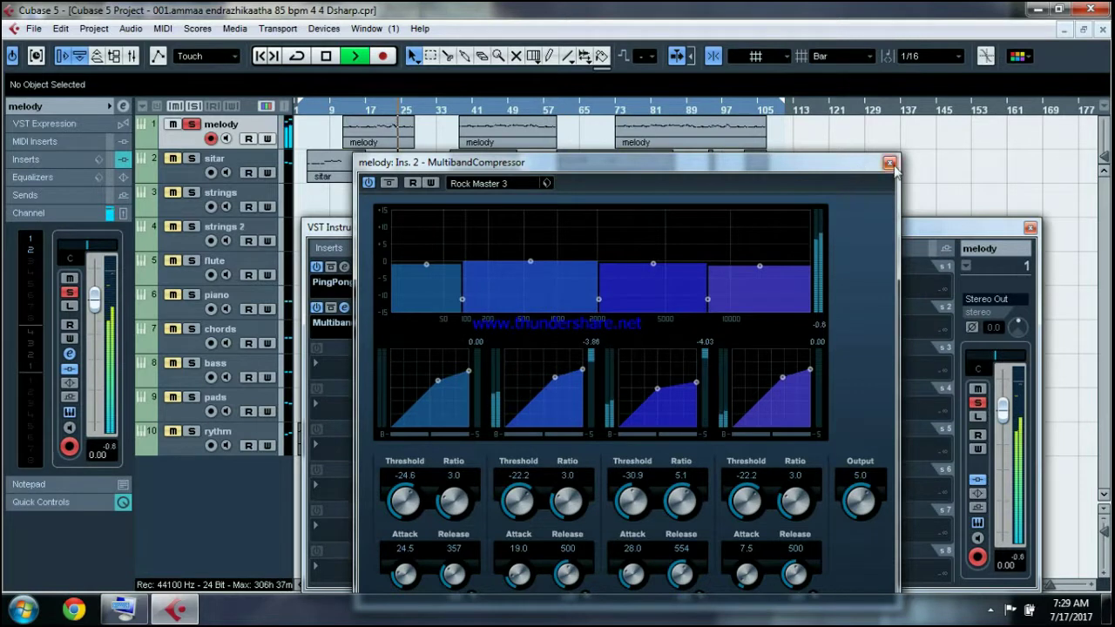
left_click(890, 163)
Compare the melody's sound with MultibandCompressor switched off and on again
left_click(317, 308)
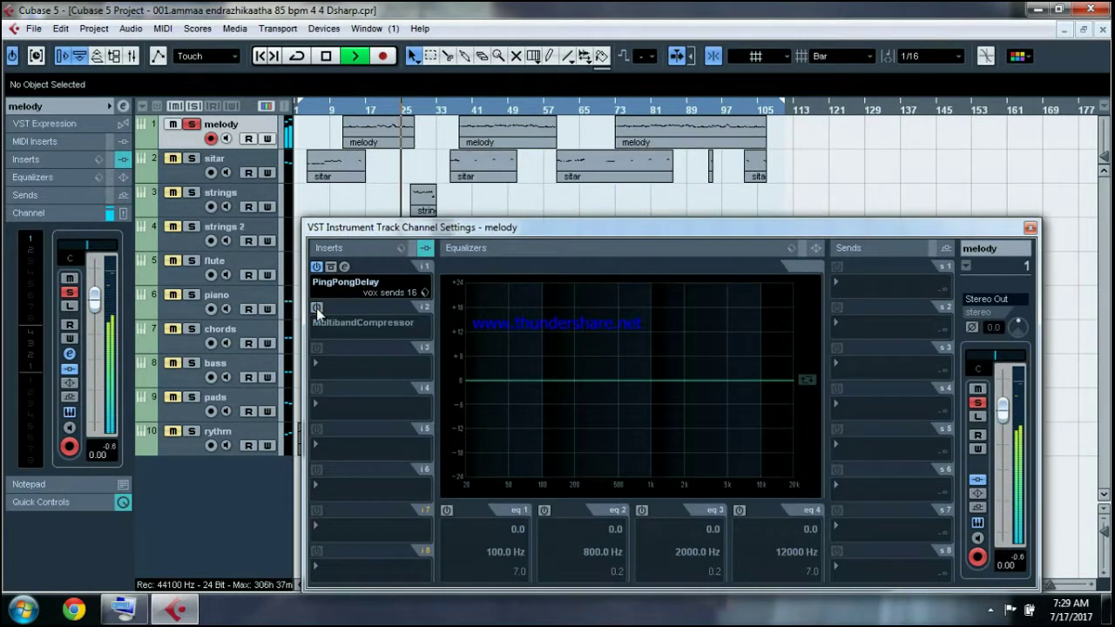
left_click(316, 307)
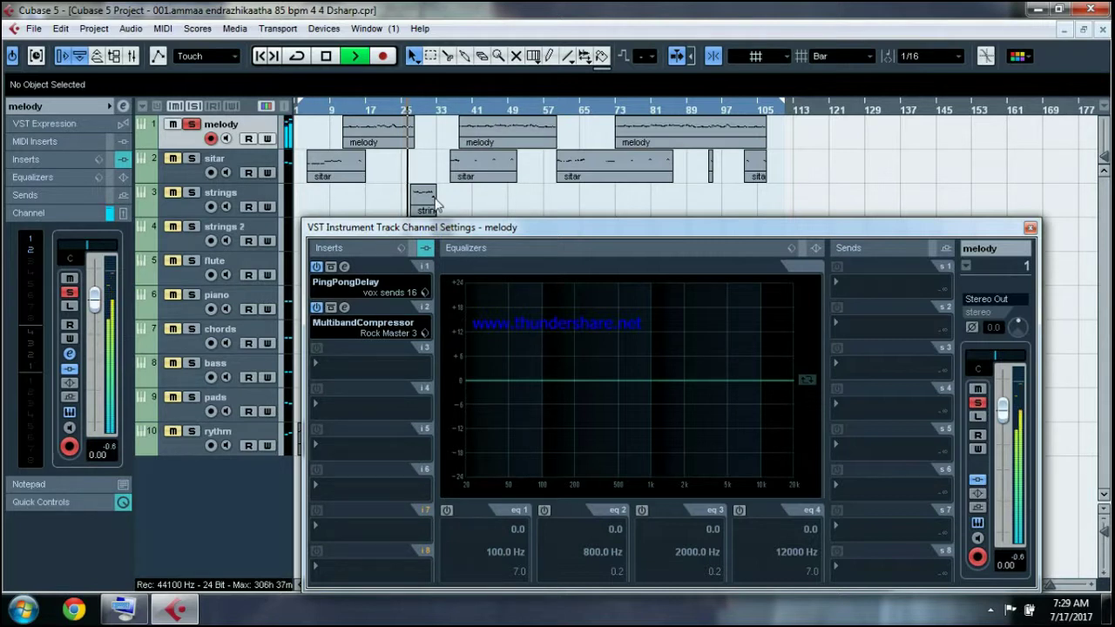
Stop playback and unsolo the melody track, closing its channel settings
left_click(326, 56)
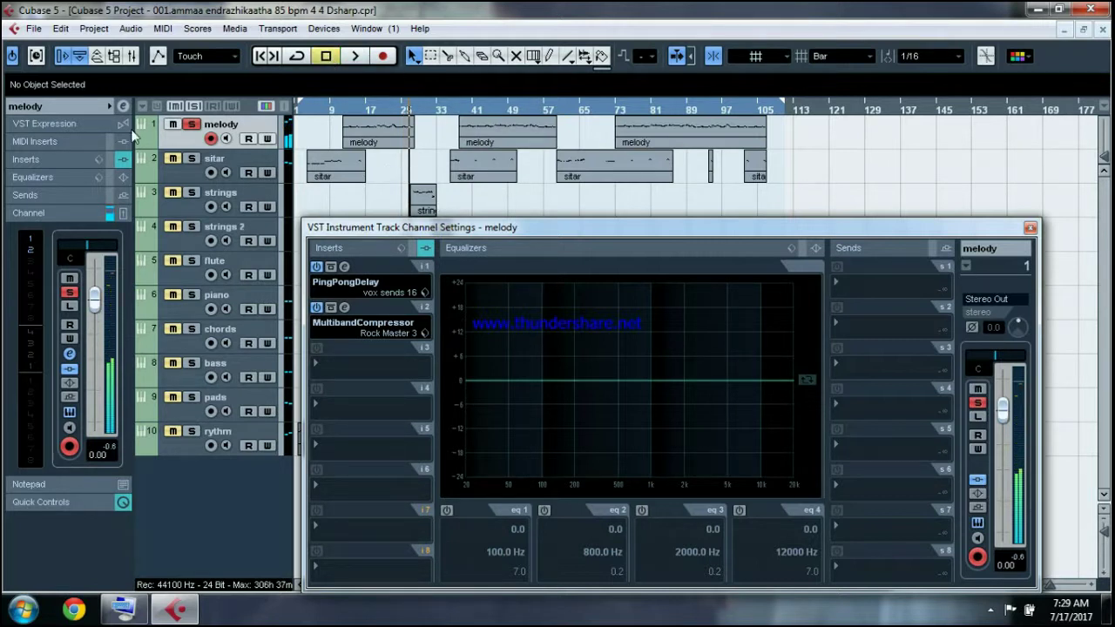
left_click(192, 126)
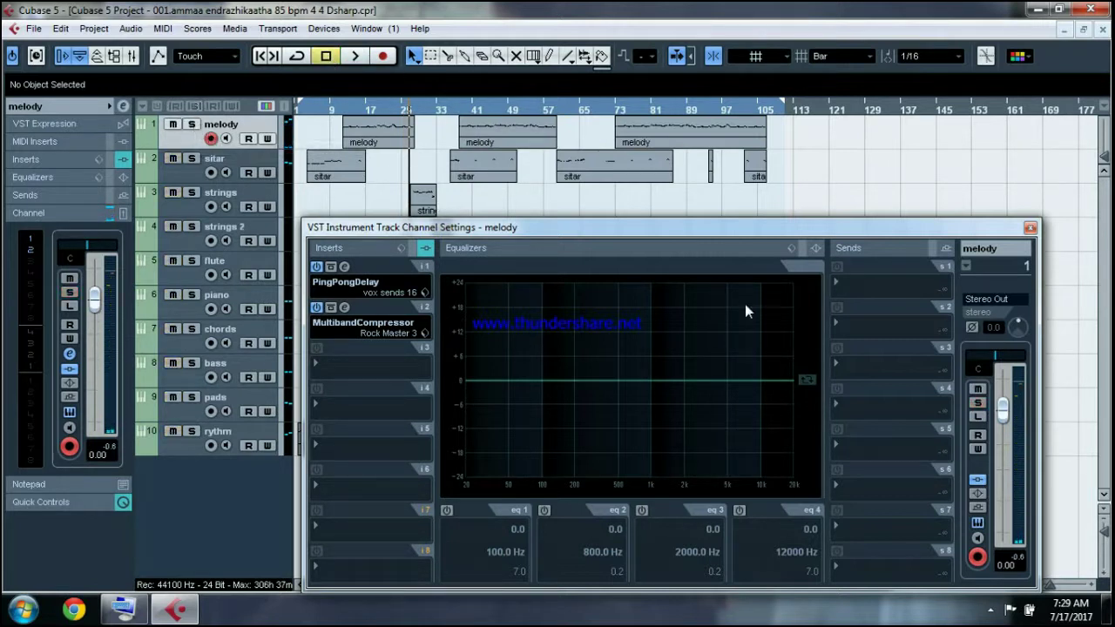
left_click(1029, 228)
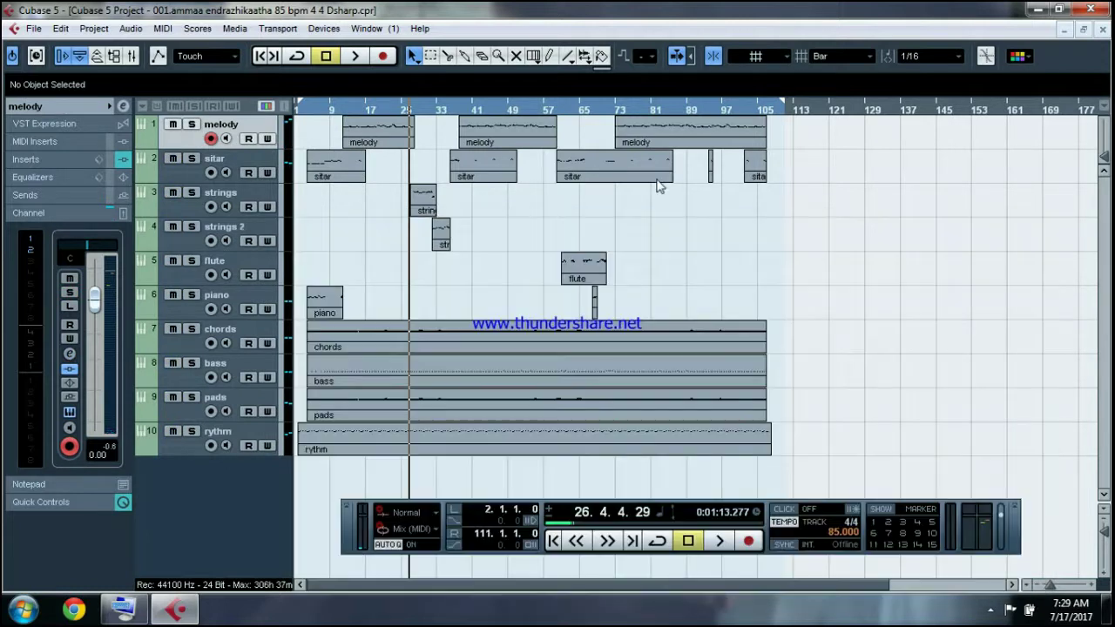
Select the sitar track and play it soloed from bar 4, where its first part starts
left_click(180, 178)
double_click(311, 112)
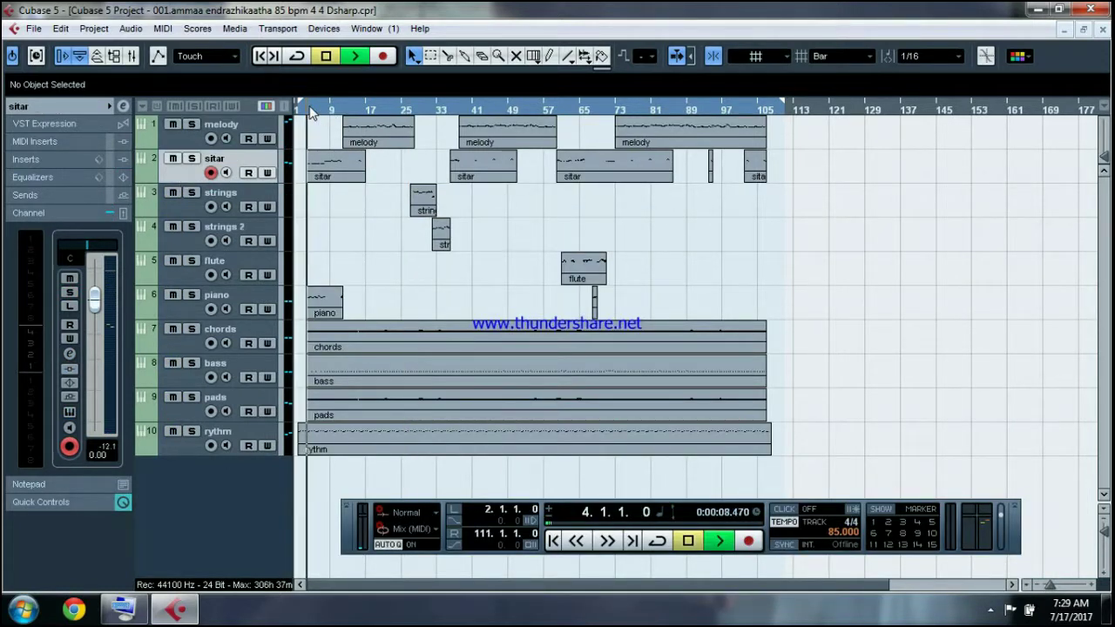
left_click(192, 158)
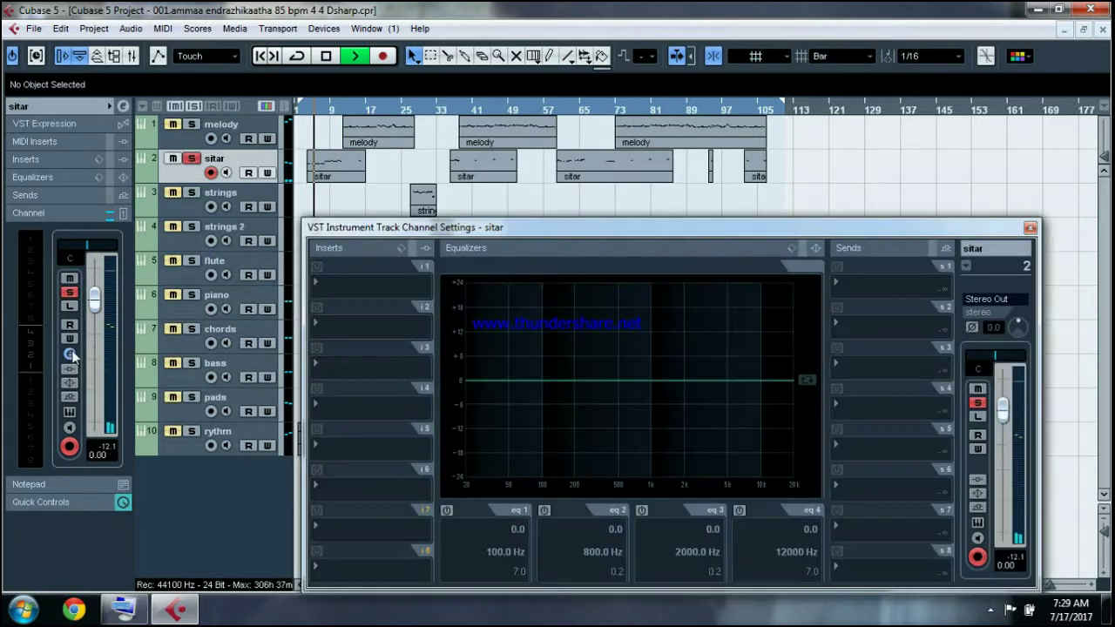
Open the sitar track's channel settings and add PingPongDelay in the first insert slot
left_click(69, 353)
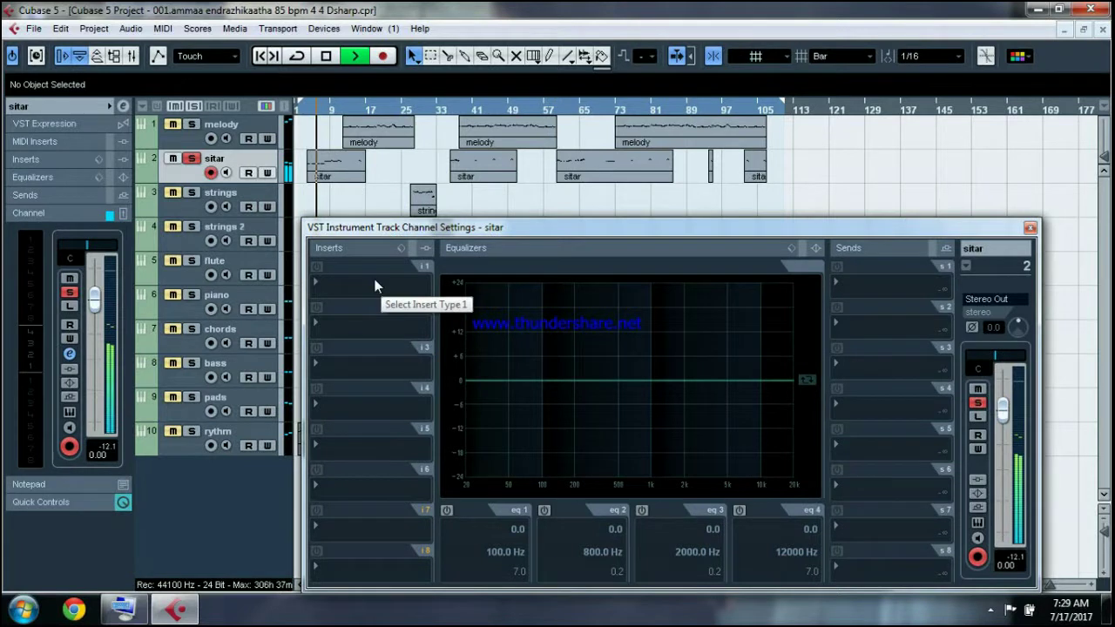
left_click(376, 280)
mouse_move(392, 114)
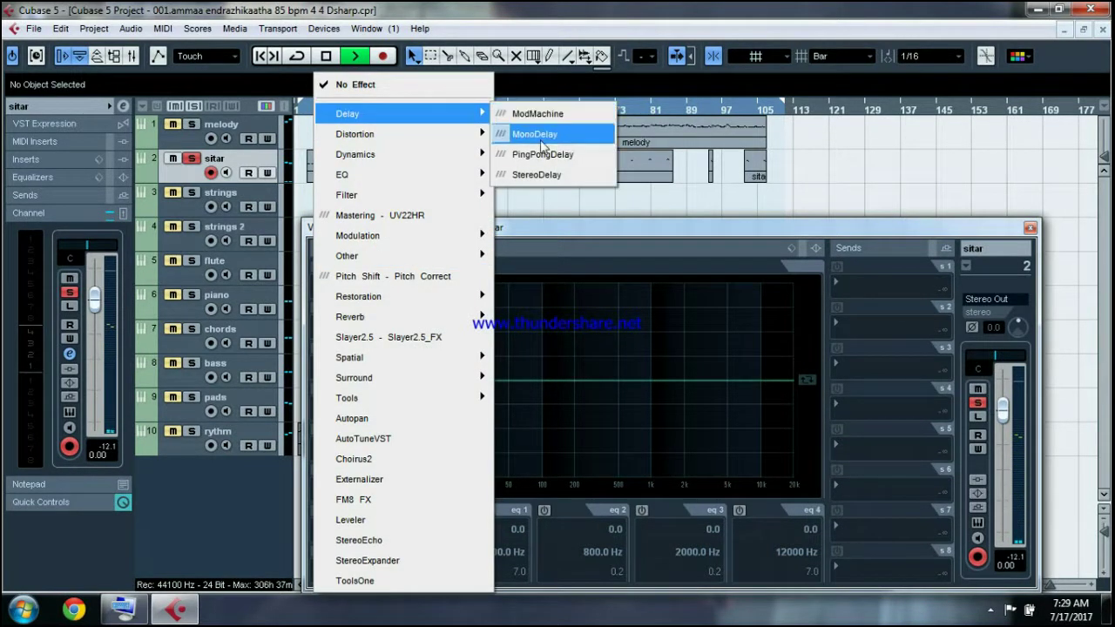
left_click(533, 152)
Load the vox sends 16 preset into the sitar's PingPongDelay and close the effect window
left_click(551, 270)
left_click(598, 284)
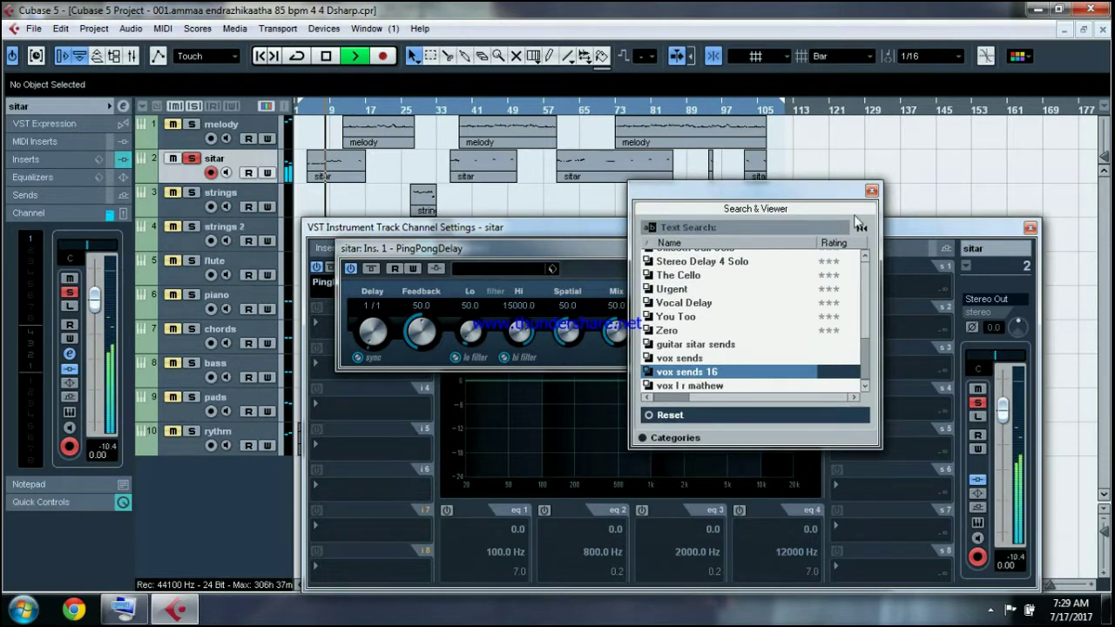
double_click(688, 372)
left_click(871, 190)
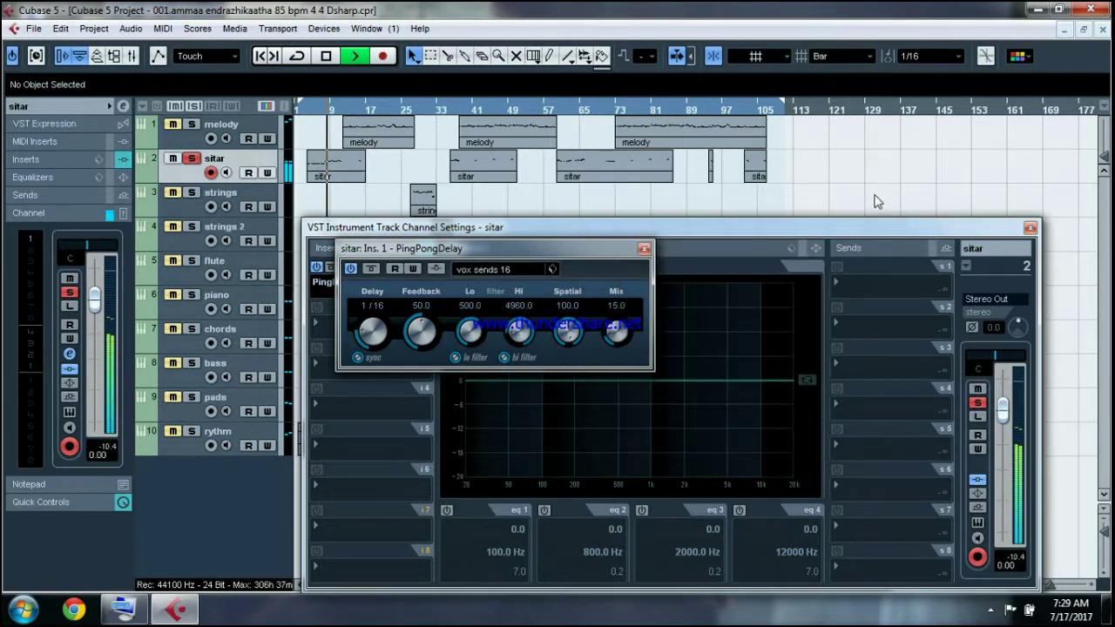
left_click(645, 248)
Add MultibandCompressor in the sitar track's second insert slot
left_click(368, 315)
mouse_move(399, 169)
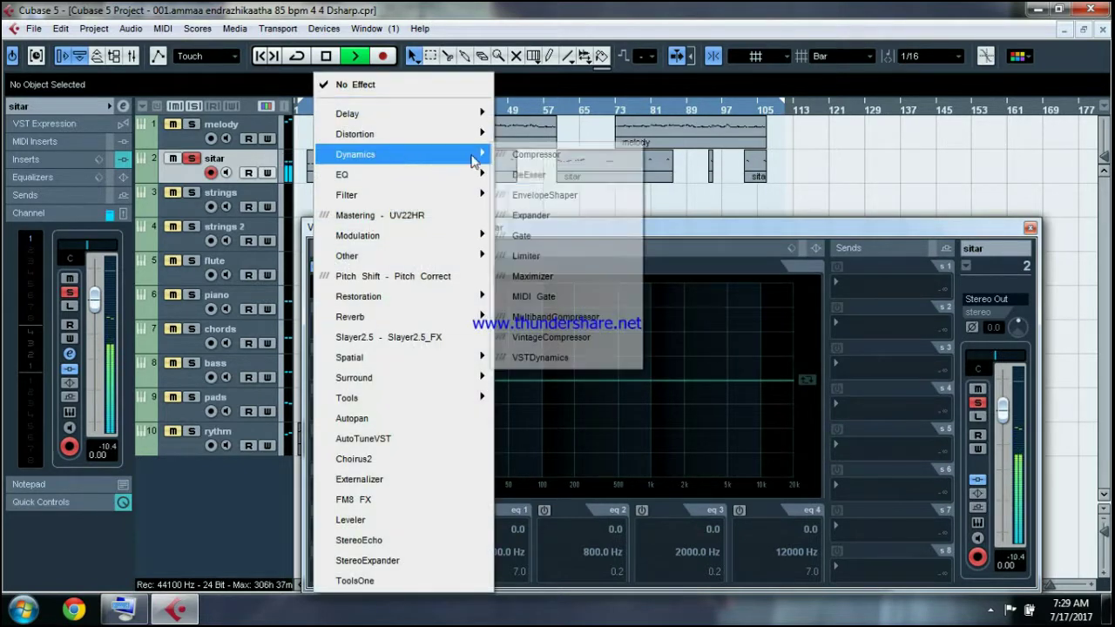
left_click(557, 318)
Load the Rock Master 3 preset into the sitar's MultibandCompressor, closing its windows and stopping playback
left_click(474, 210)
left_click(510, 229)
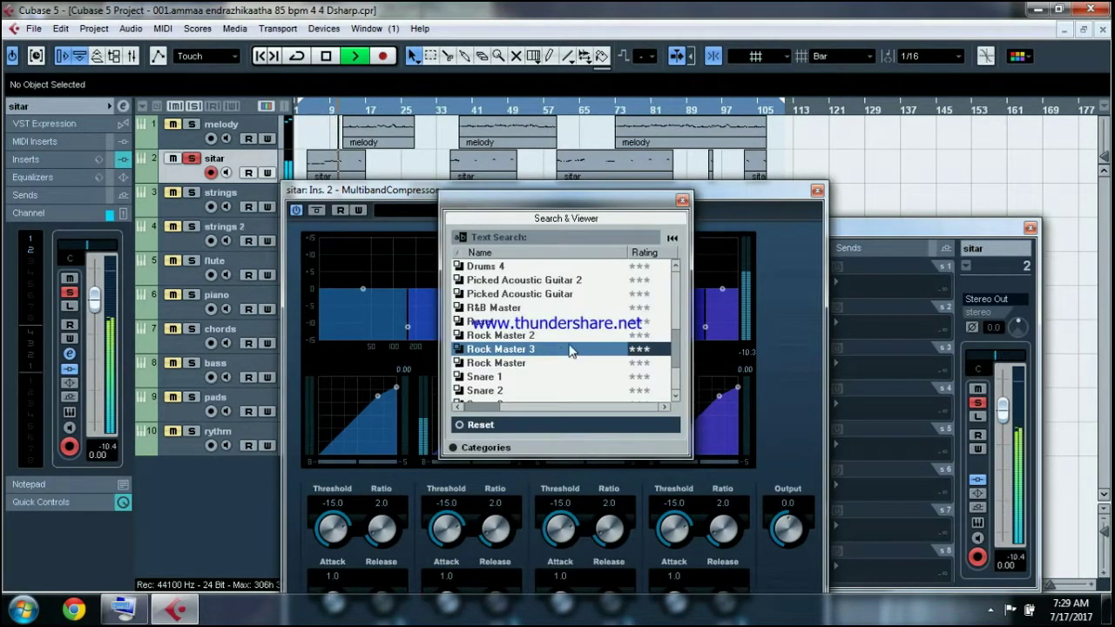
double_click(566, 351)
left_click(683, 202)
left_click(818, 193)
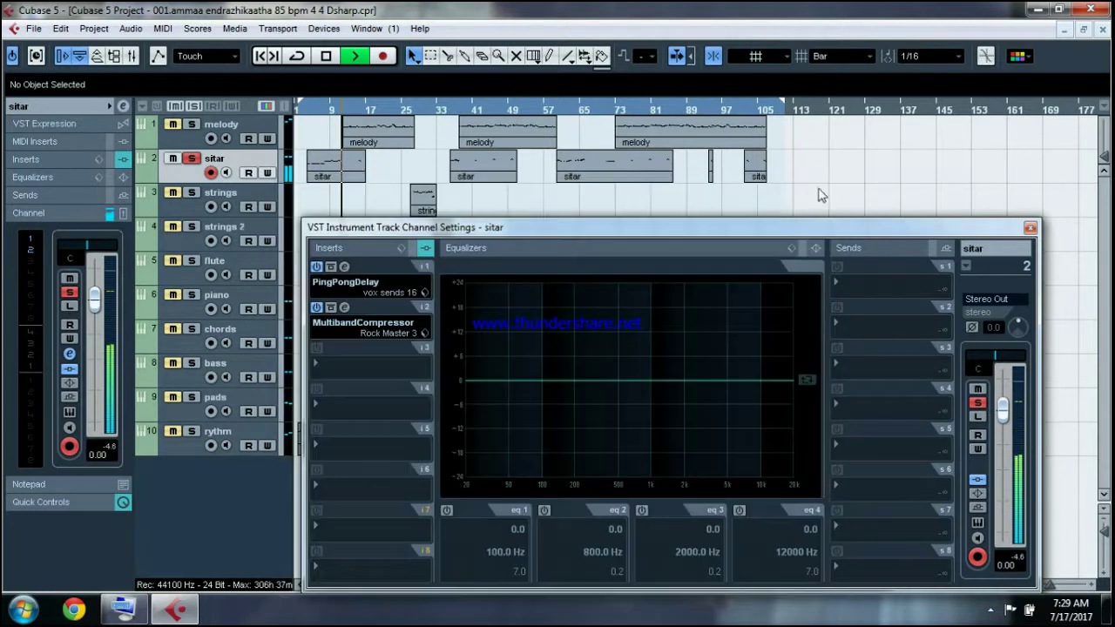
left_click(1031, 228)
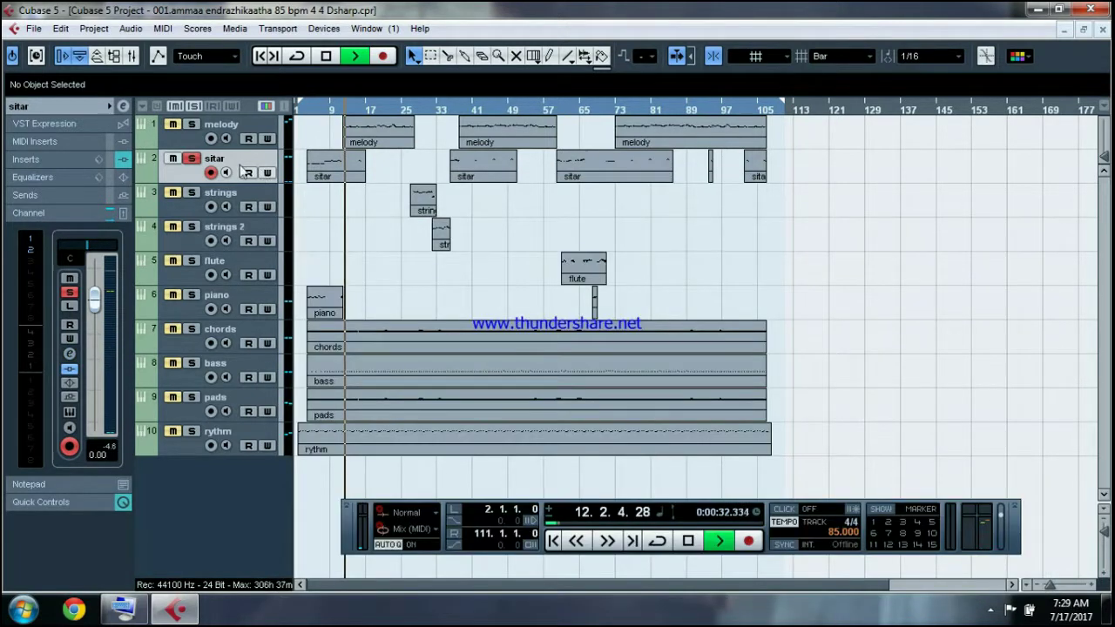
left_click(326, 57)
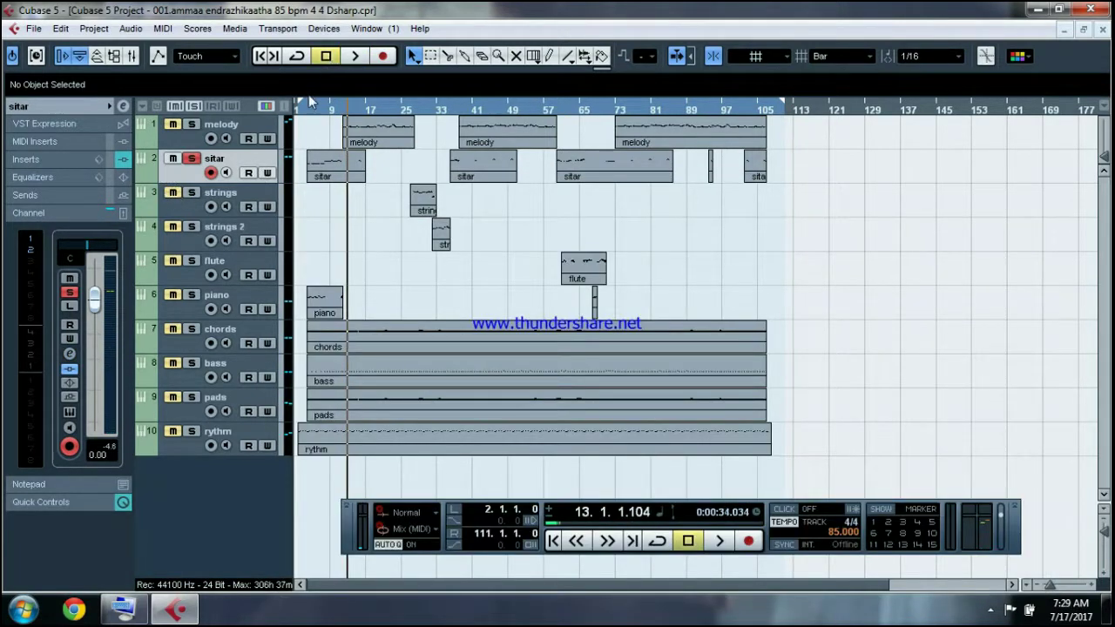
Reopen the sitar track's channel settings and add Phaser in the third insert slot
left_click(70, 355)
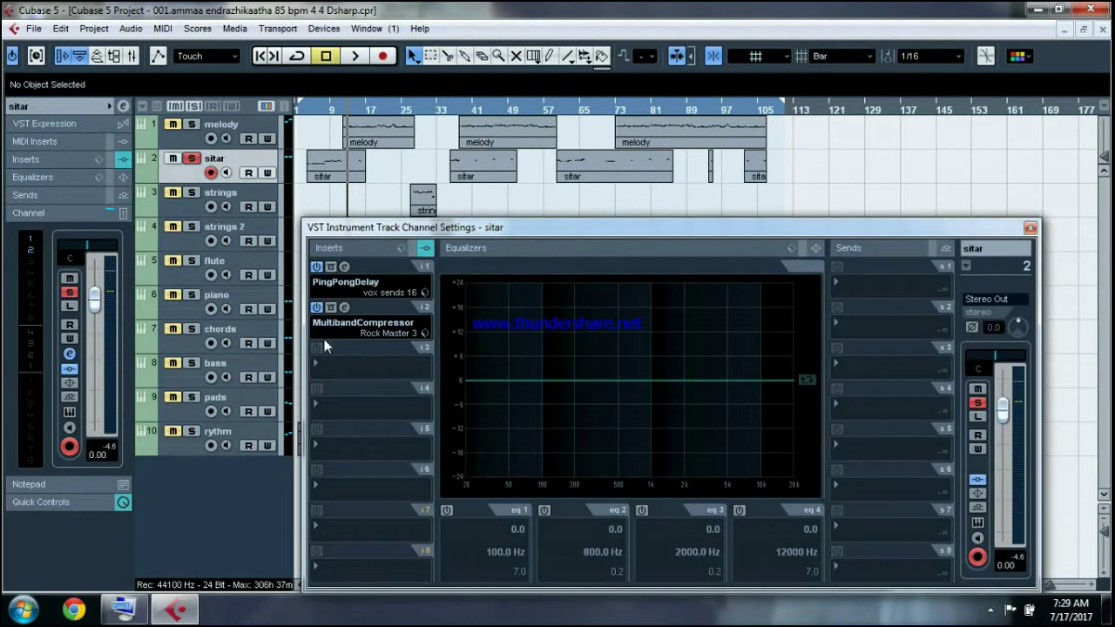
left_click(348, 368)
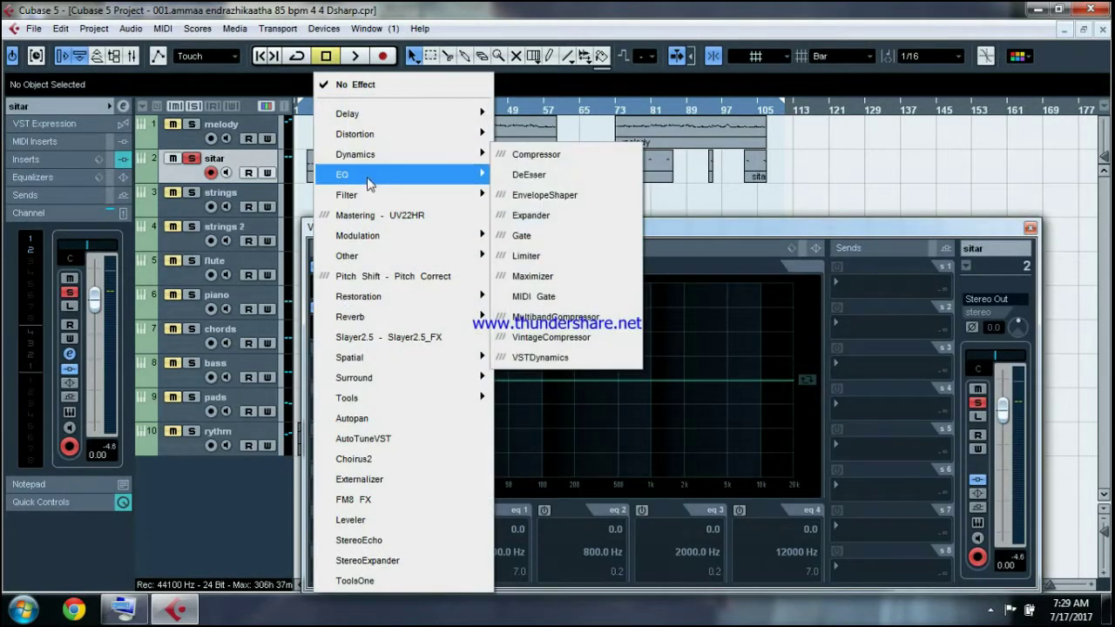
mouse_move(370, 242)
left_click(521, 338)
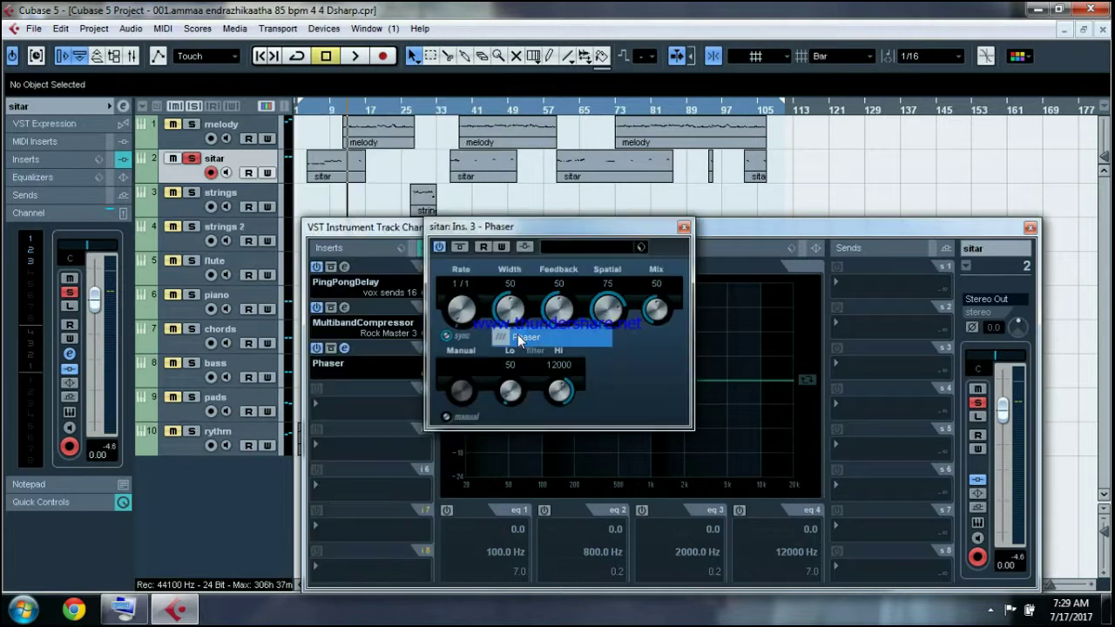
Load the guitar sitar insert preset into Phaser and close the effect and channel settings windows
left_click(640, 245)
left_click(675, 262)
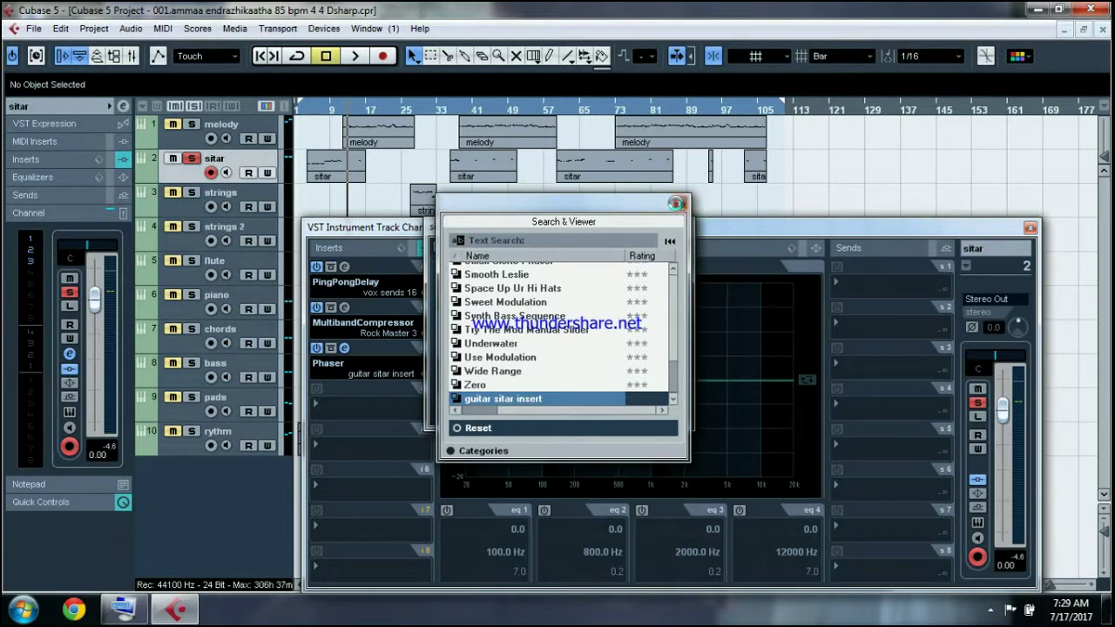
left_click(675, 203)
left_click(684, 228)
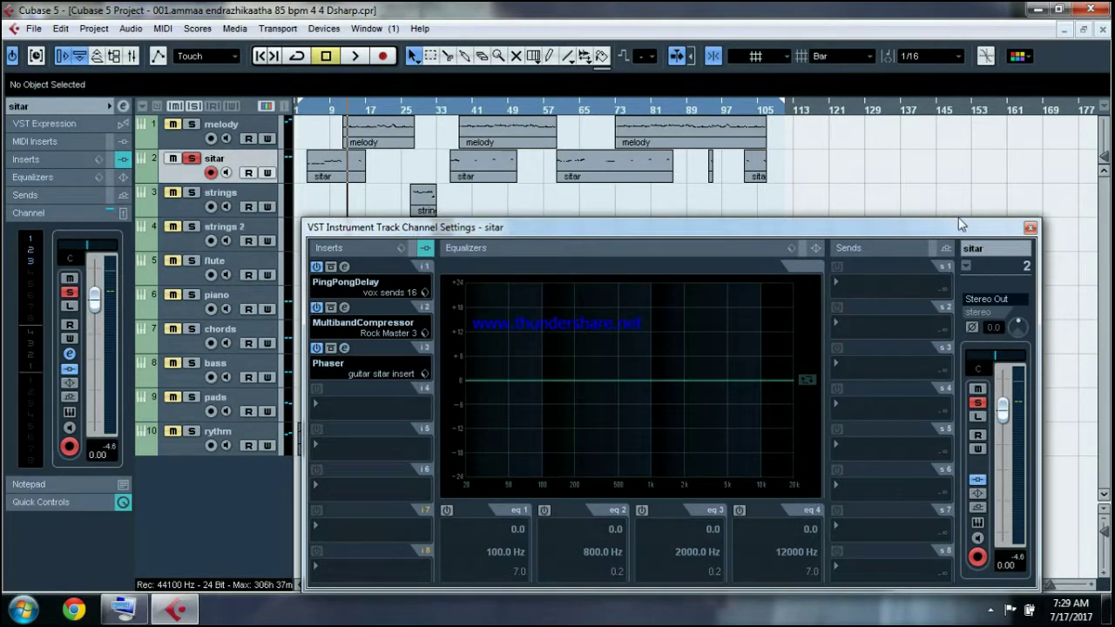
left_click(1031, 229)
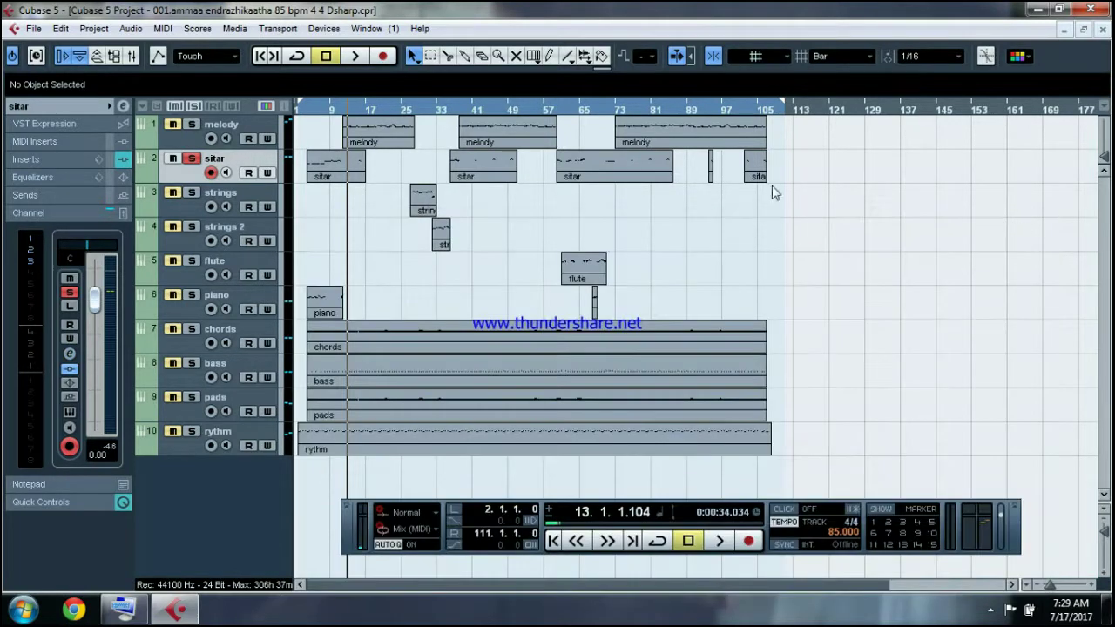
Play the first sitar part with the track soloed, and unsolo it during playback
left_click(317, 110)
key("space")
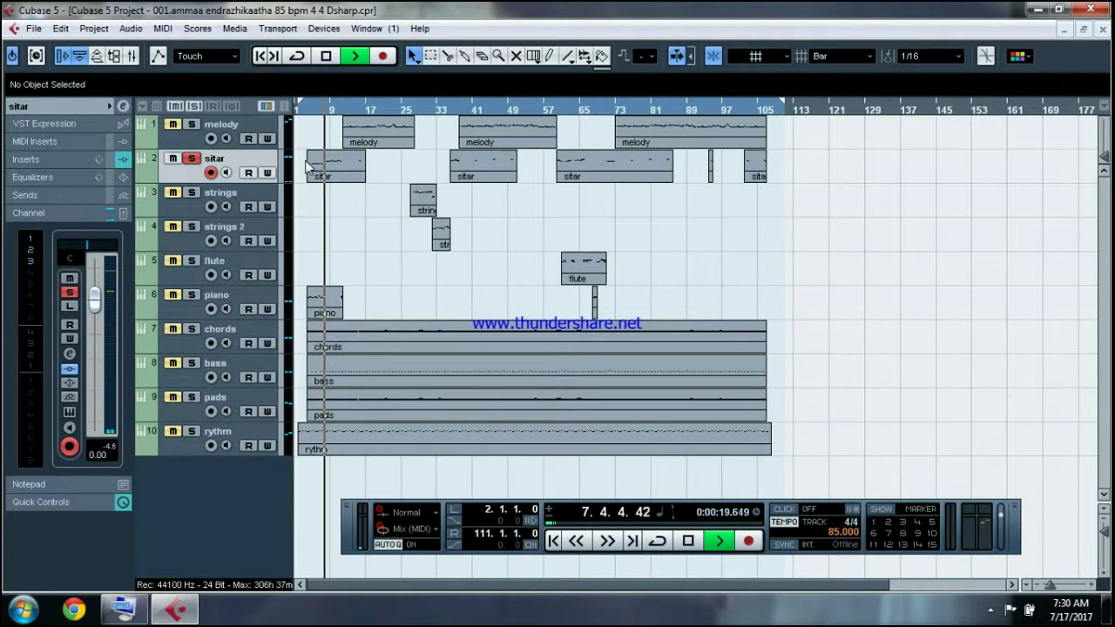
left_click(191, 158)
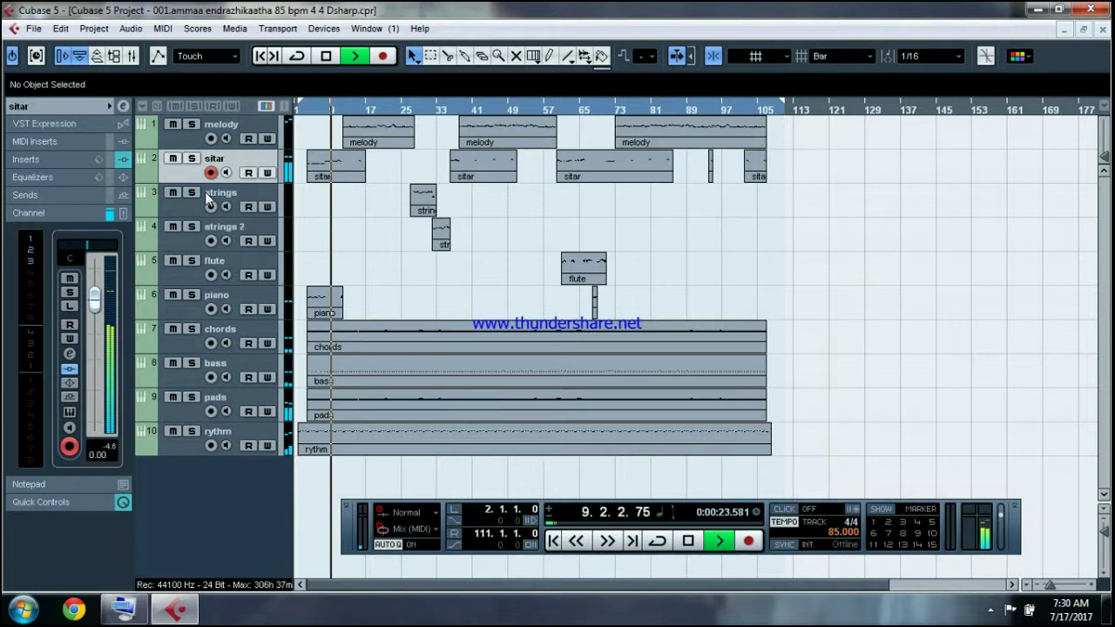
Solo and select the strings track, and play its part from bar 29 before stopping playback
left_click(193, 193)
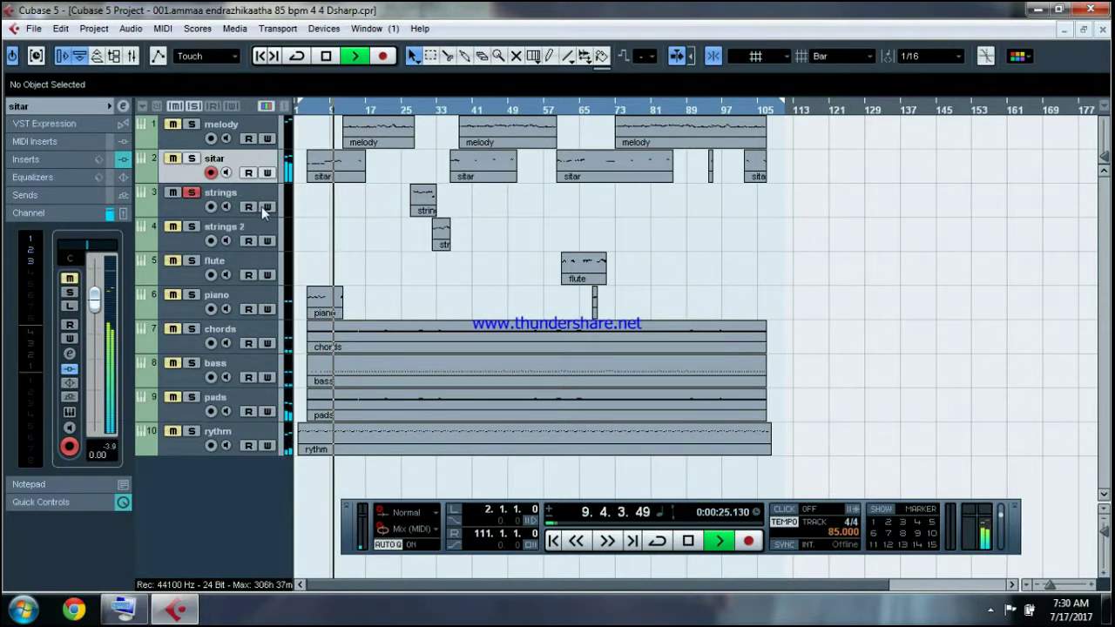
left_click(190, 210)
left_click(421, 111)
key("space")
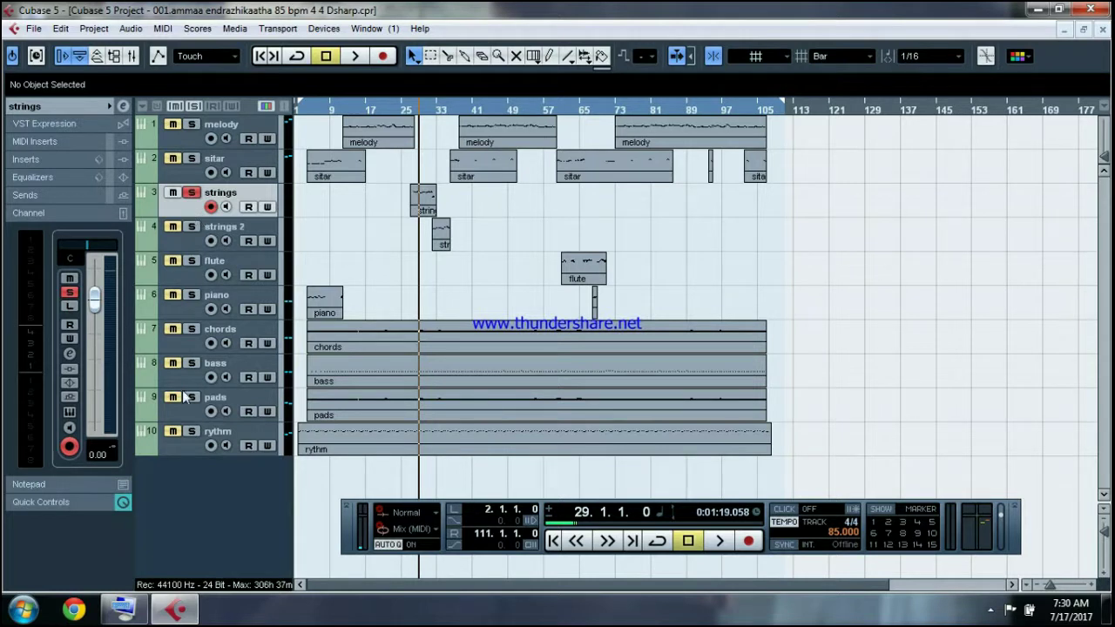
left_click(719, 541)
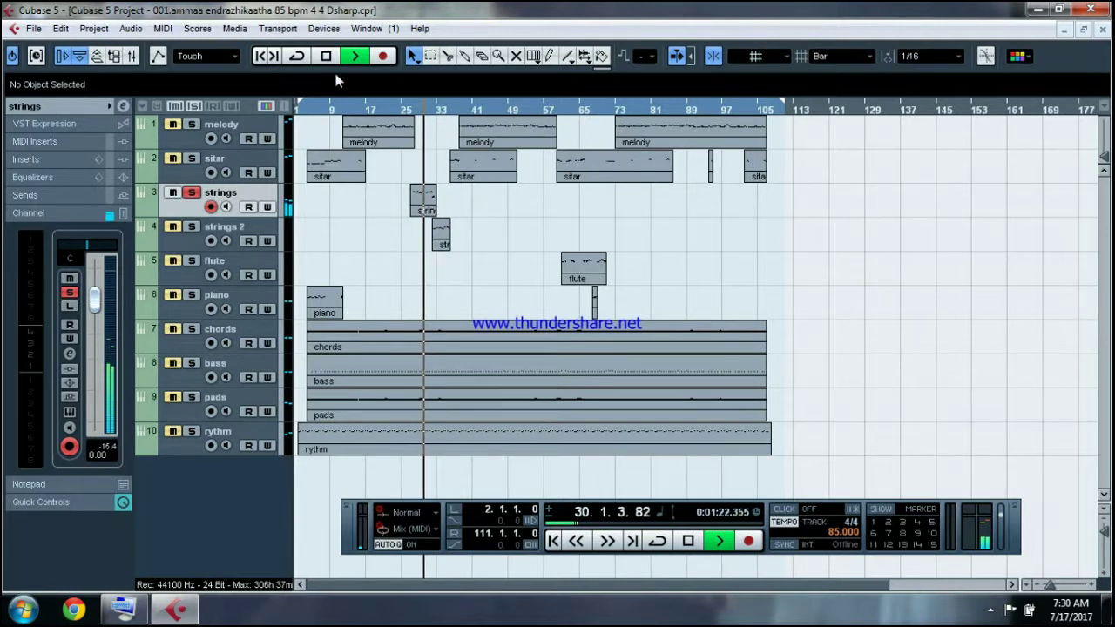
left_click(690, 544)
Open the strings track's channel settings and add MultibandCompressor in the first insert slot
left_click(71, 354)
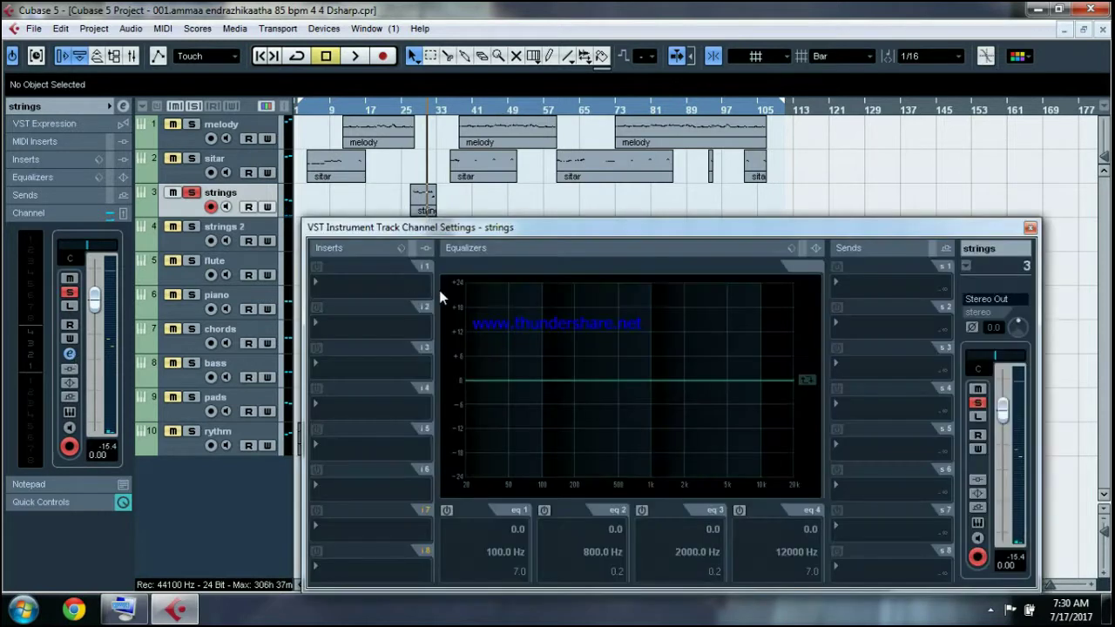
left_click(361, 288)
mouse_move(410, 156)
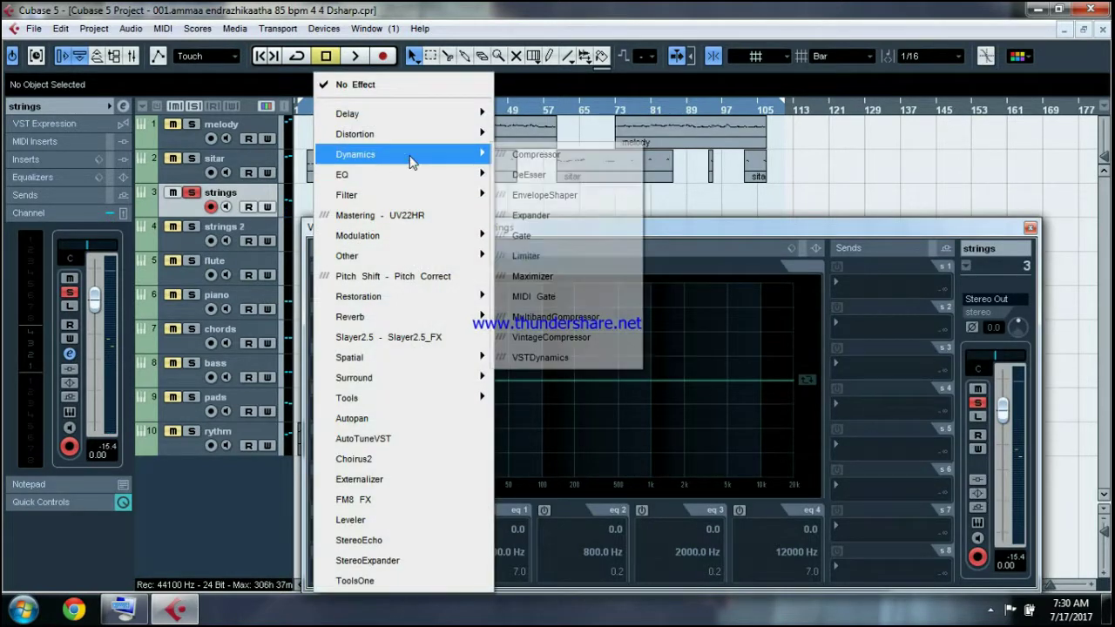
left_click(554, 317)
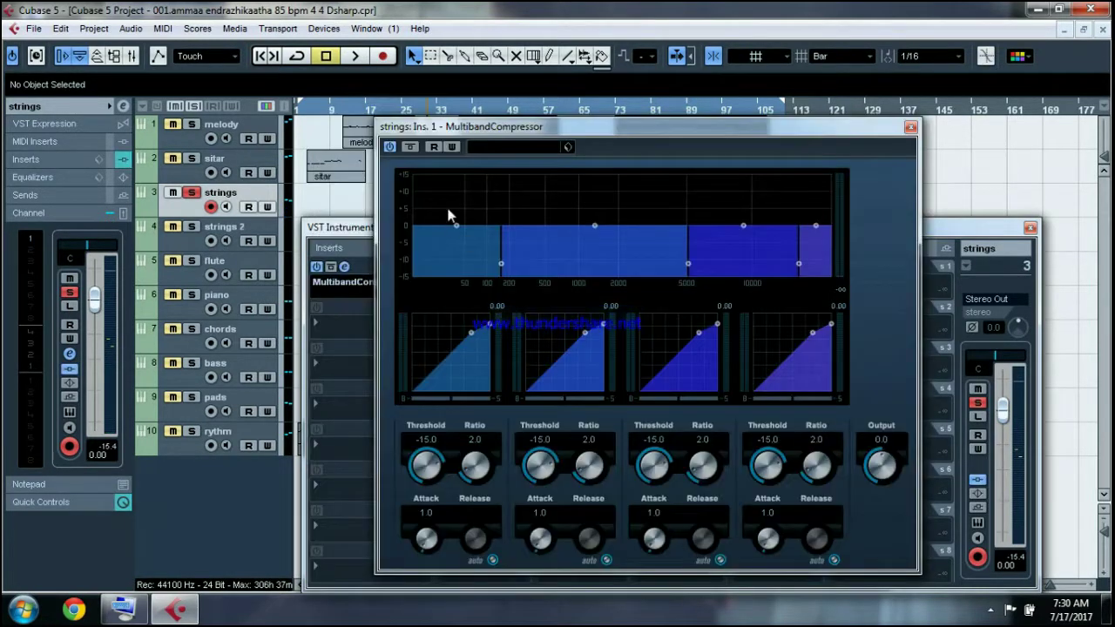
Load the Rock Master 3 preset into the strings track's MultibandCompressor and close the effect window
left_click(567, 147)
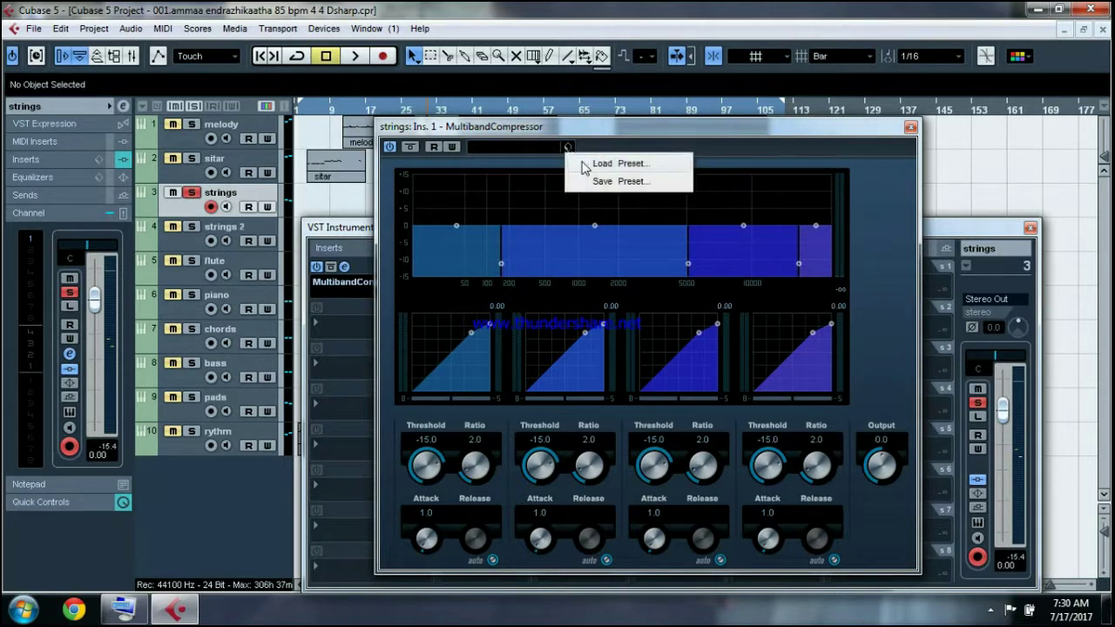
left_click(591, 165)
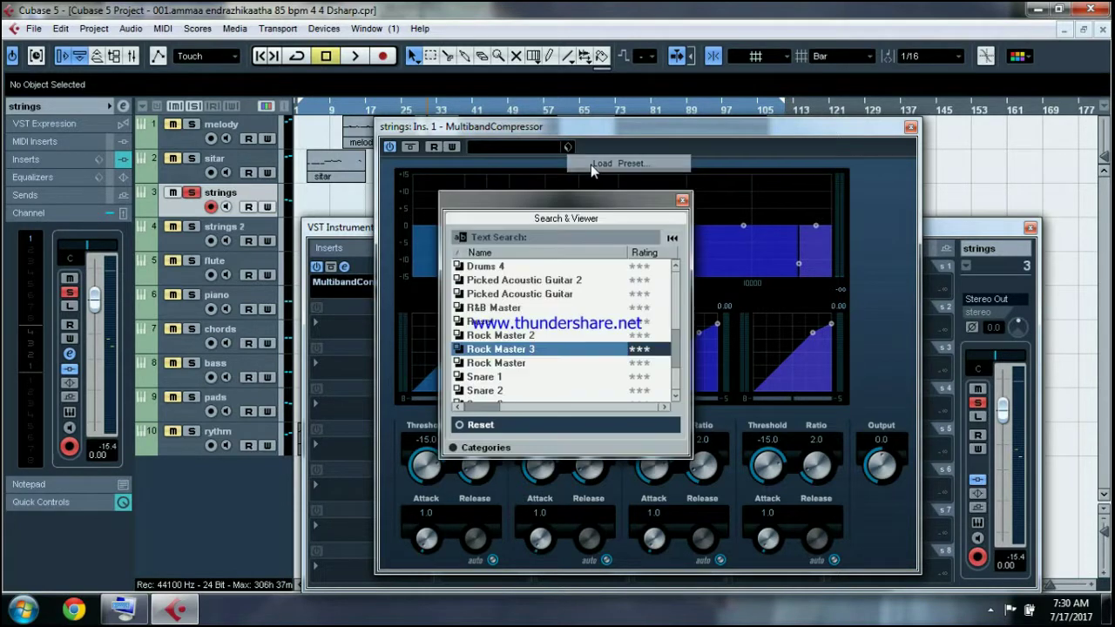
left_click(683, 201)
left_click(910, 127)
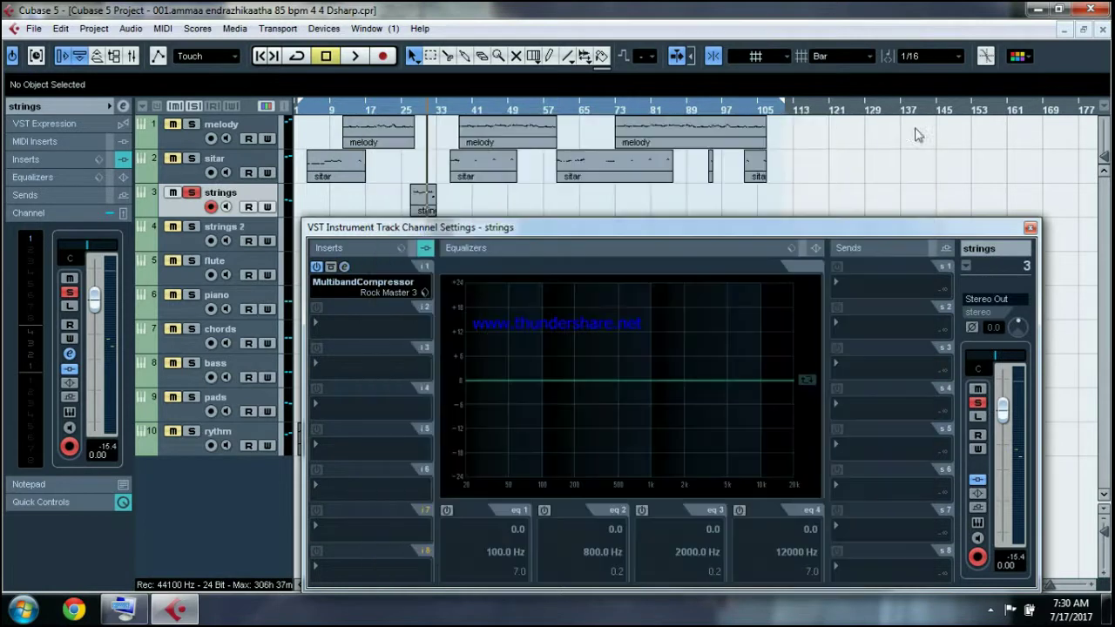
Enable EQ band 3 on the strings channel, boost it about 4.0 dB at about 5547 Hz, and close the channel settings
left_click(642, 511)
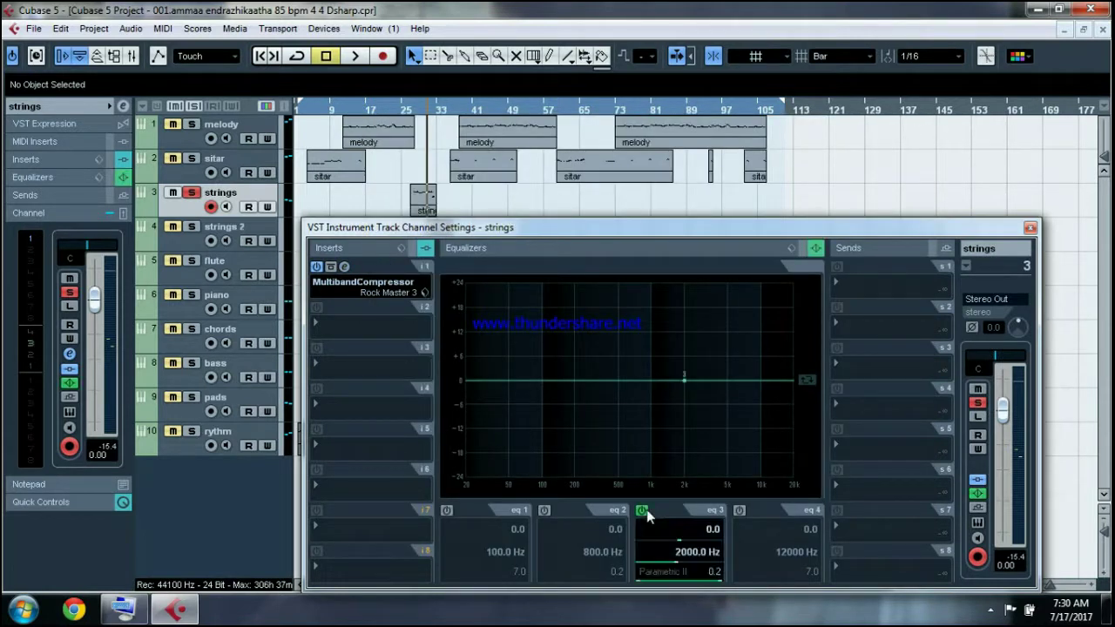
left_click_drag(688, 385, 711, 371)
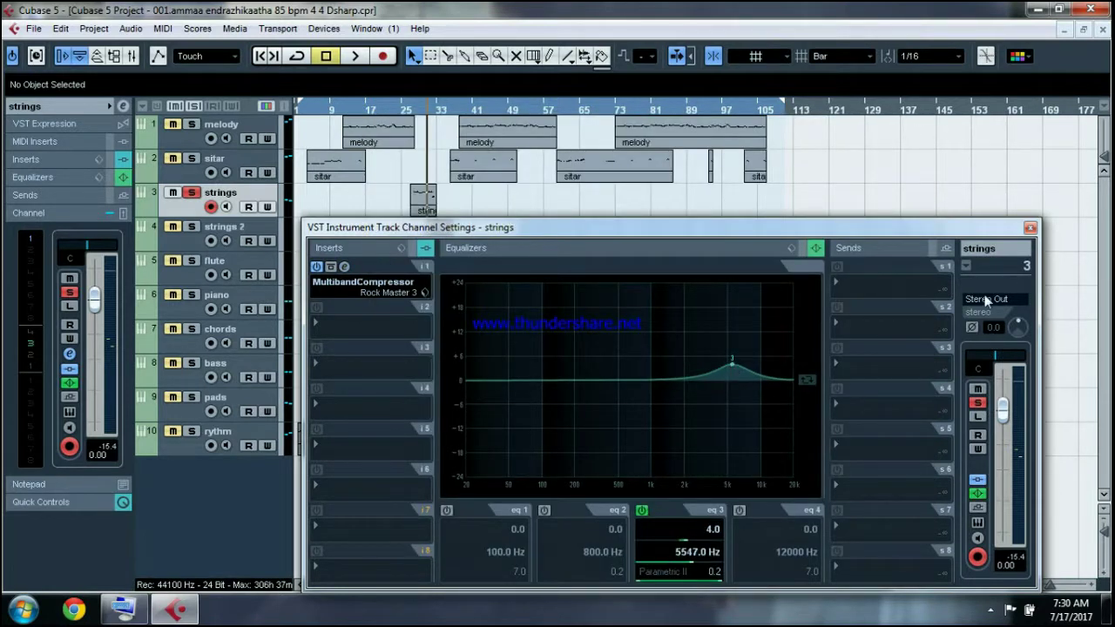
left_click(1030, 229)
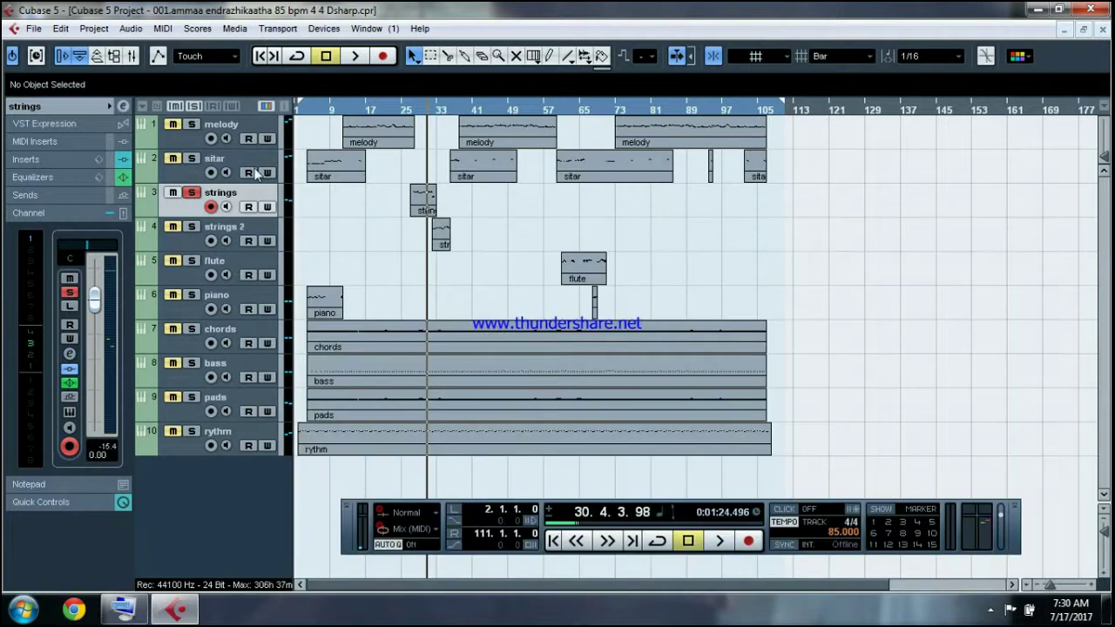
Unsolo the strings track and add MultibandCompressor in the first insert slot of the strings 2 track
left_click(190, 193)
left_click(185, 245)
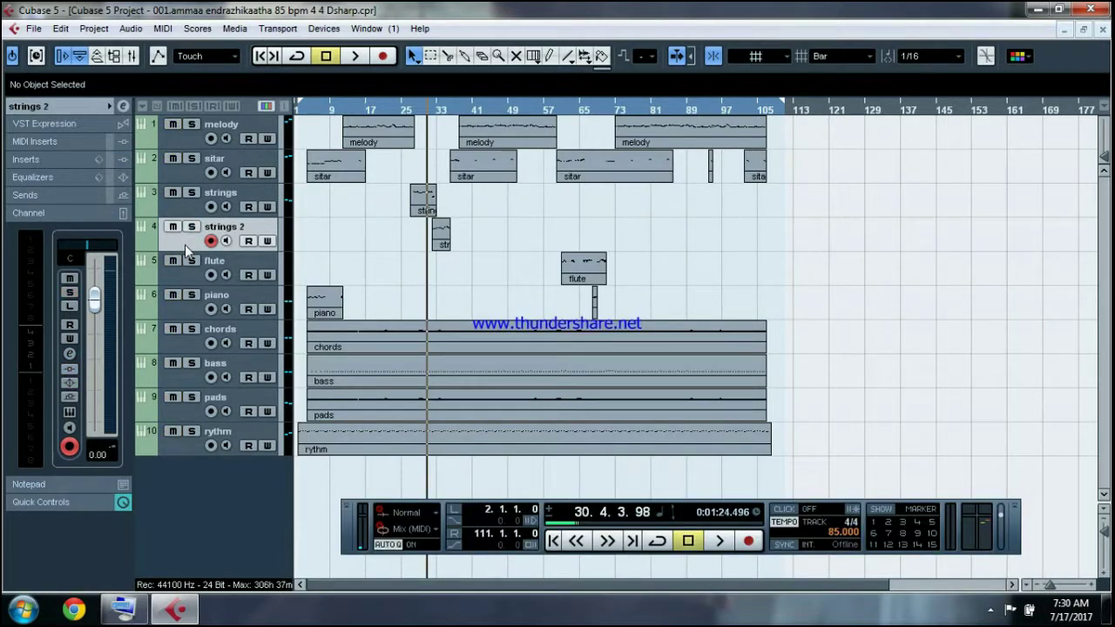
left_click(70, 355)
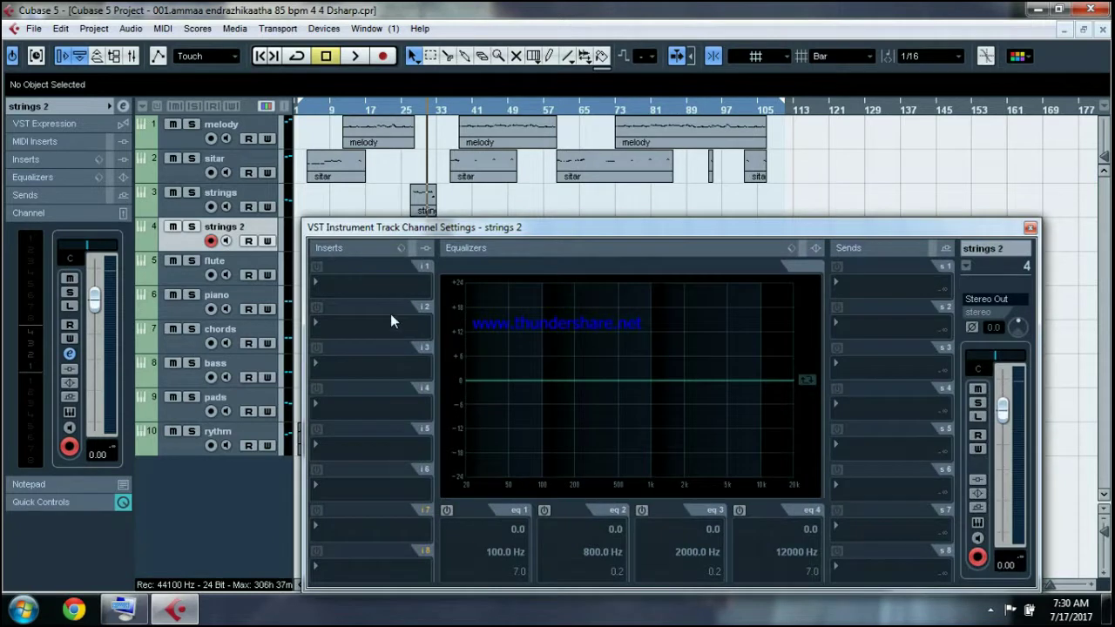
left_click(369, 286)
mouse_move(374, 154)
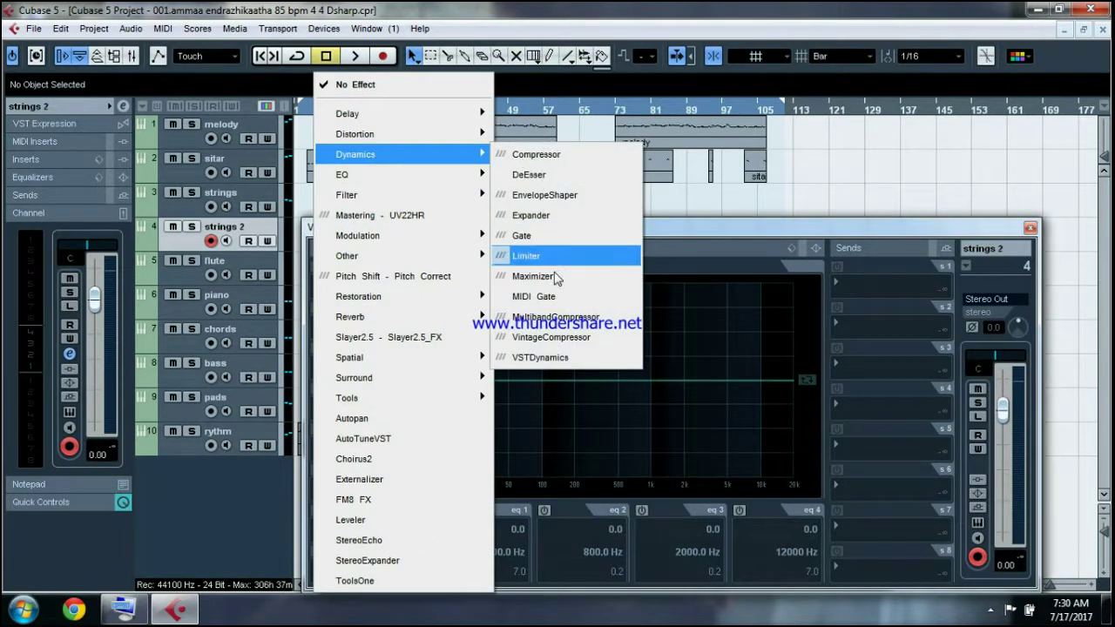
left_click(547, 325)
Load the Rock Master 3 preset into the strings 2 MultibandCompressor and close the effect window
left_click(519, 108)
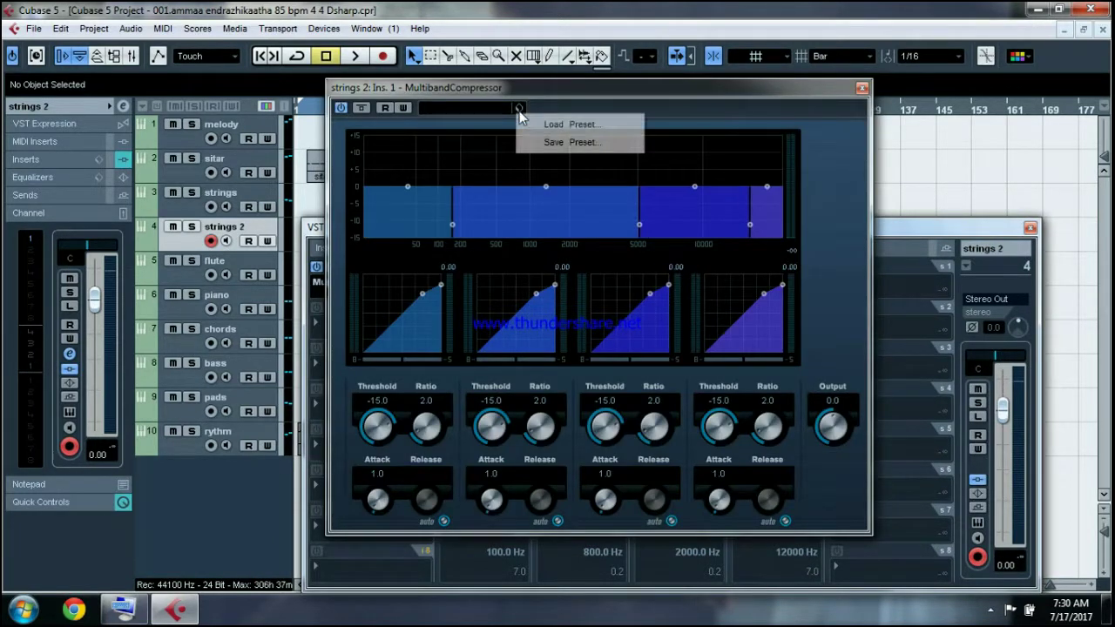
left_click(537, 125)
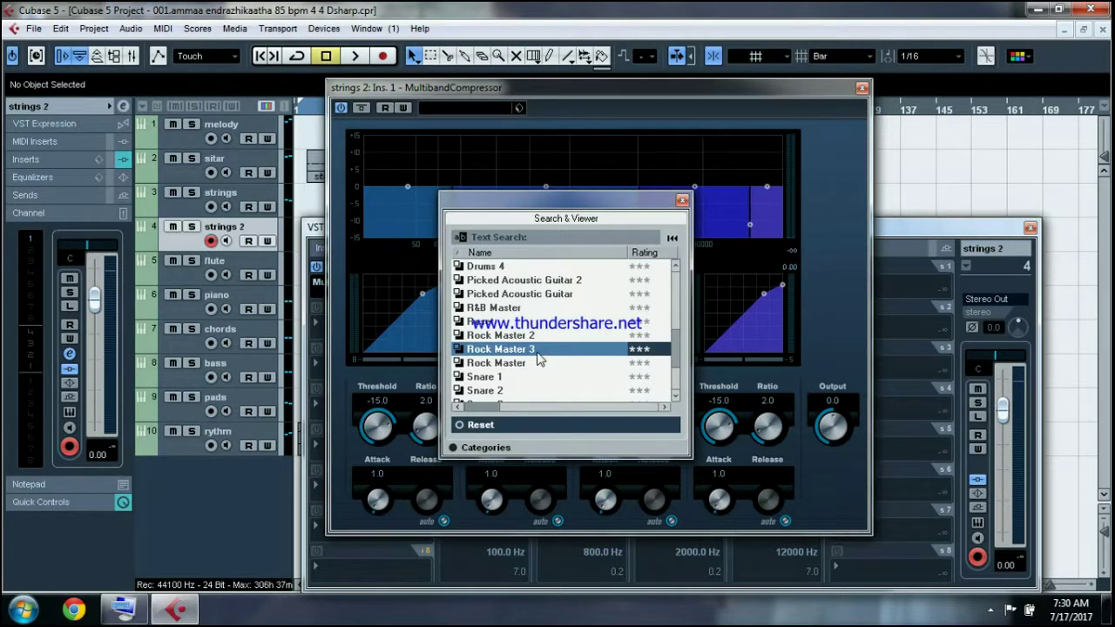
left_click(682, 200)
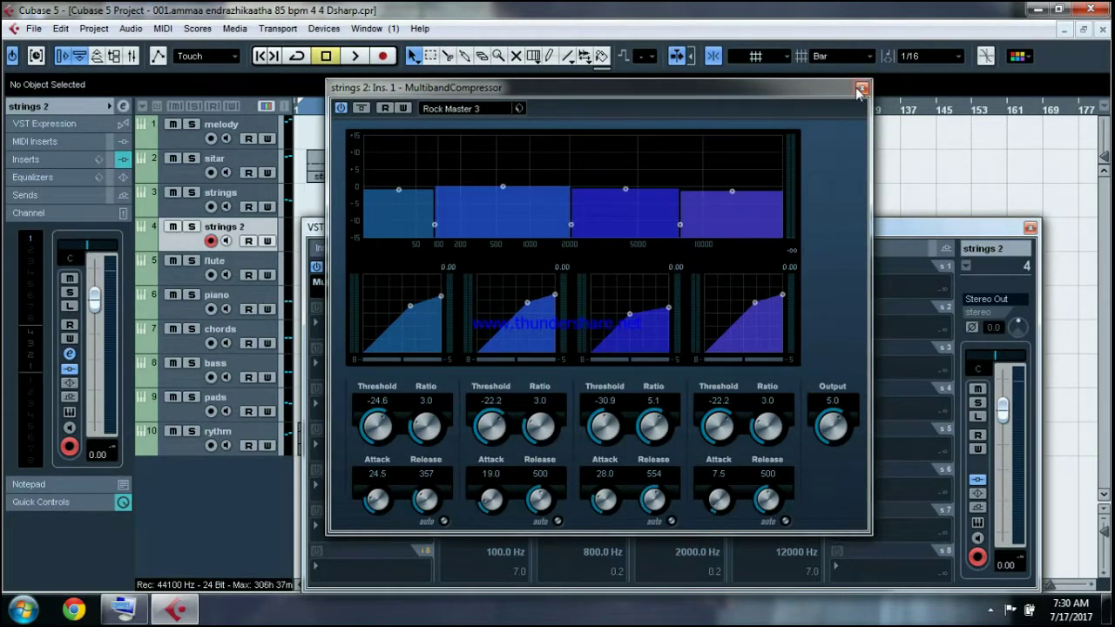
left_click(861, 89)
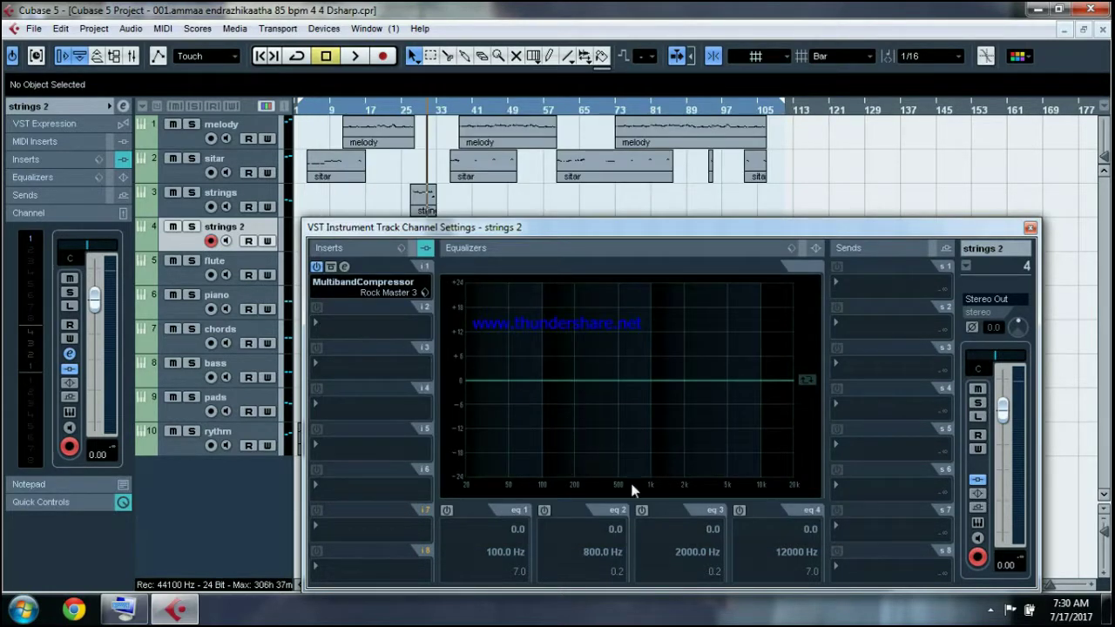
Enable EQ band 3 on the strings 2 channel, boost it about 5.0 dB at about 7293 Hz, and close the channel settings
left_click(642, 510)
left_click_drag(685, 378, 745, 357)
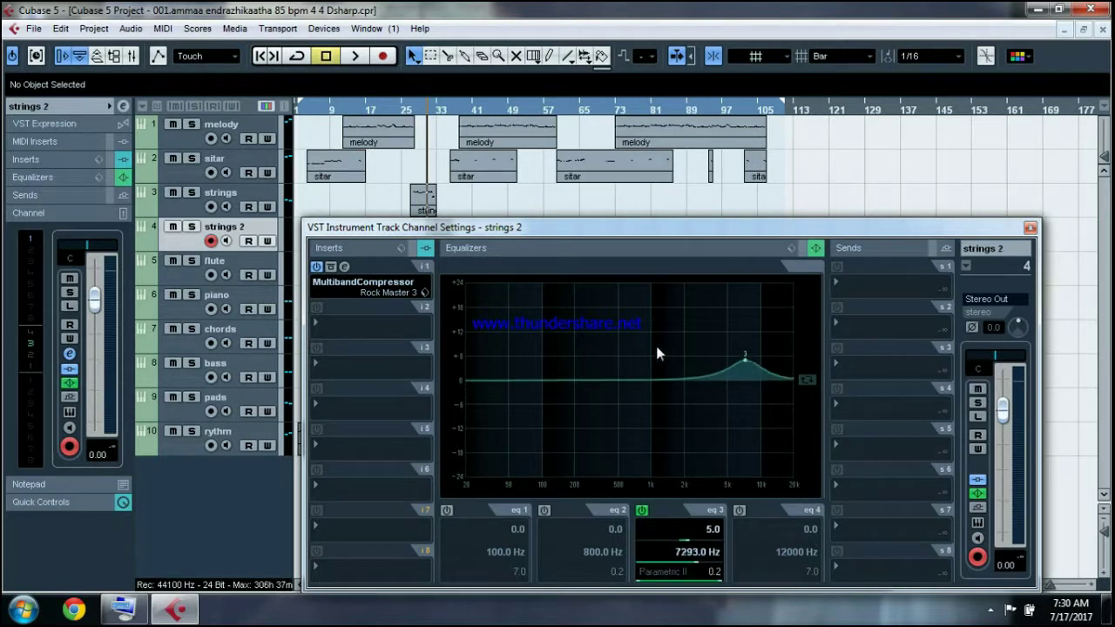
left_click(1031, 228)
Select the flute track, play its part from bar 61, solo it during playback, and stop
left_click(187, 277)
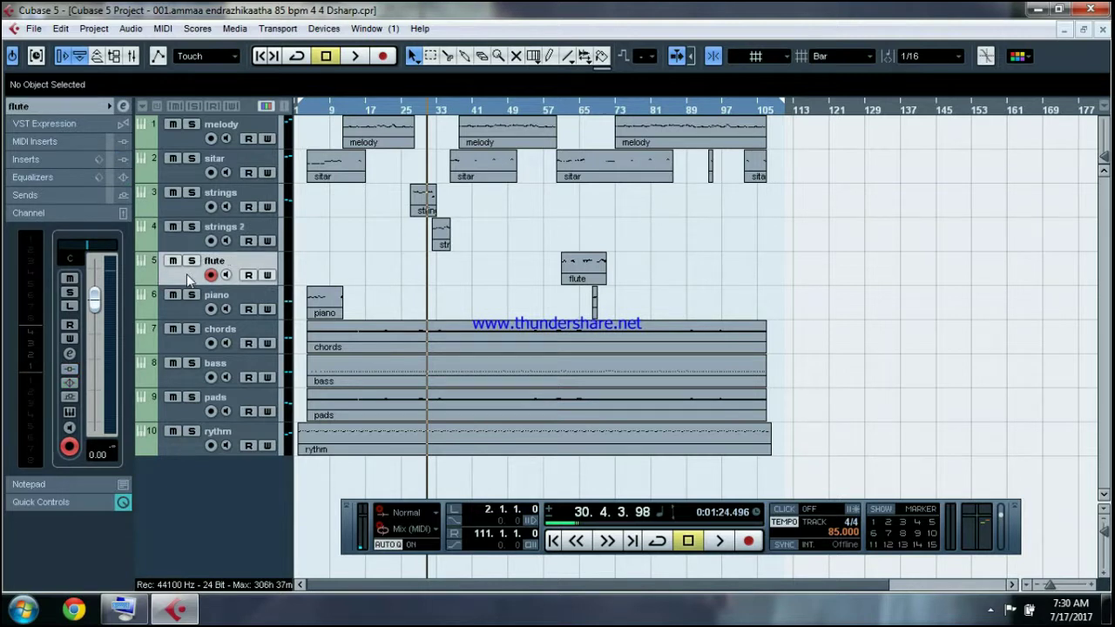
left_click(552, 107)
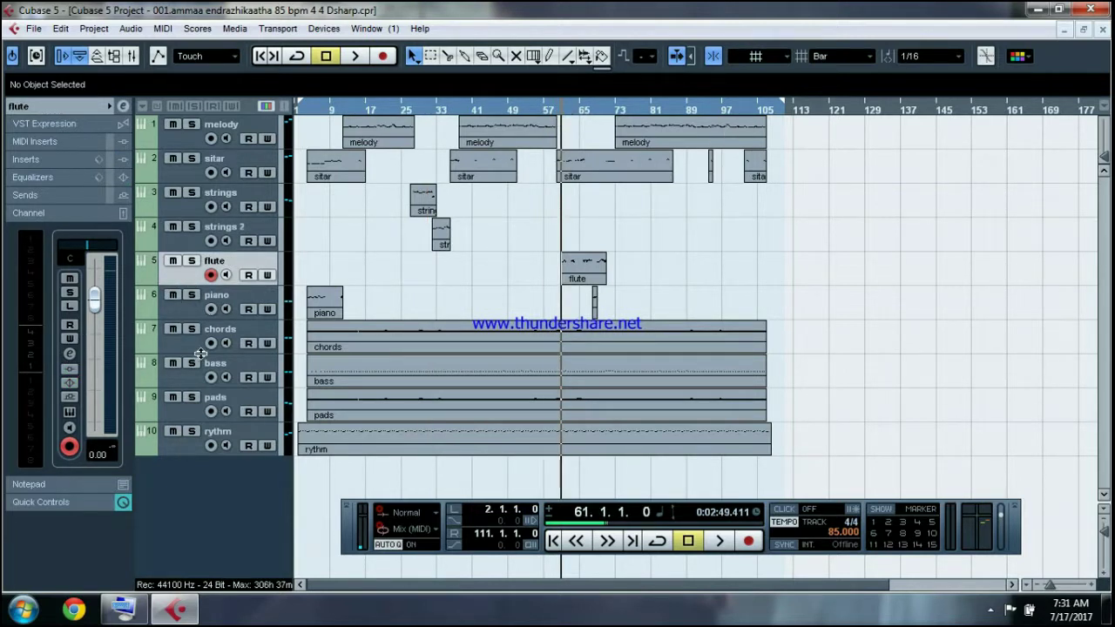
left_click(707, 543)
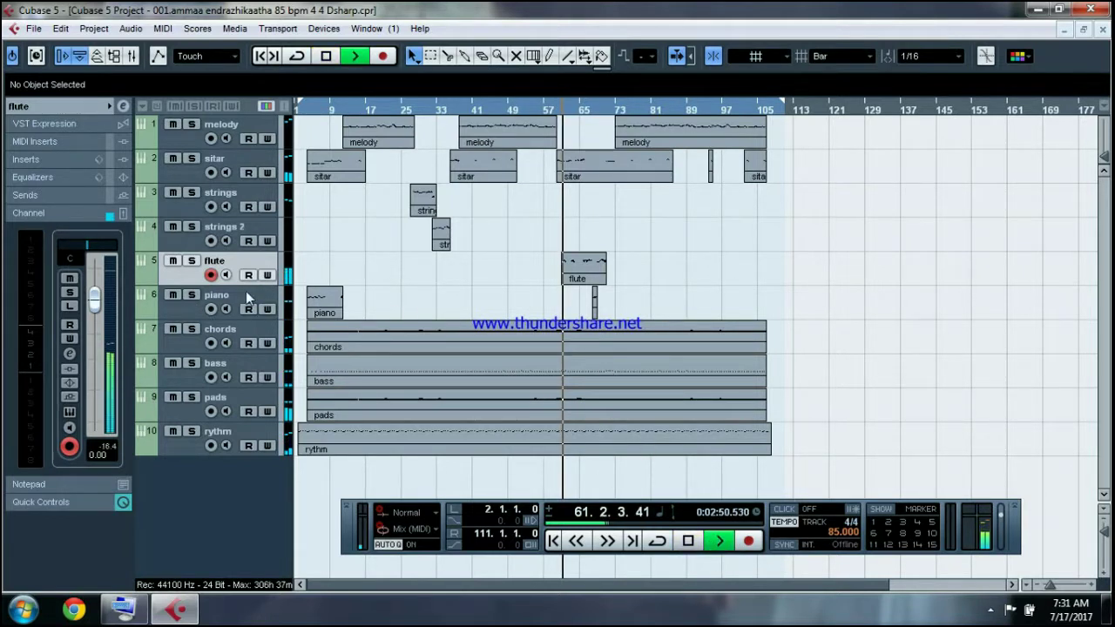
left_click(192, 263)
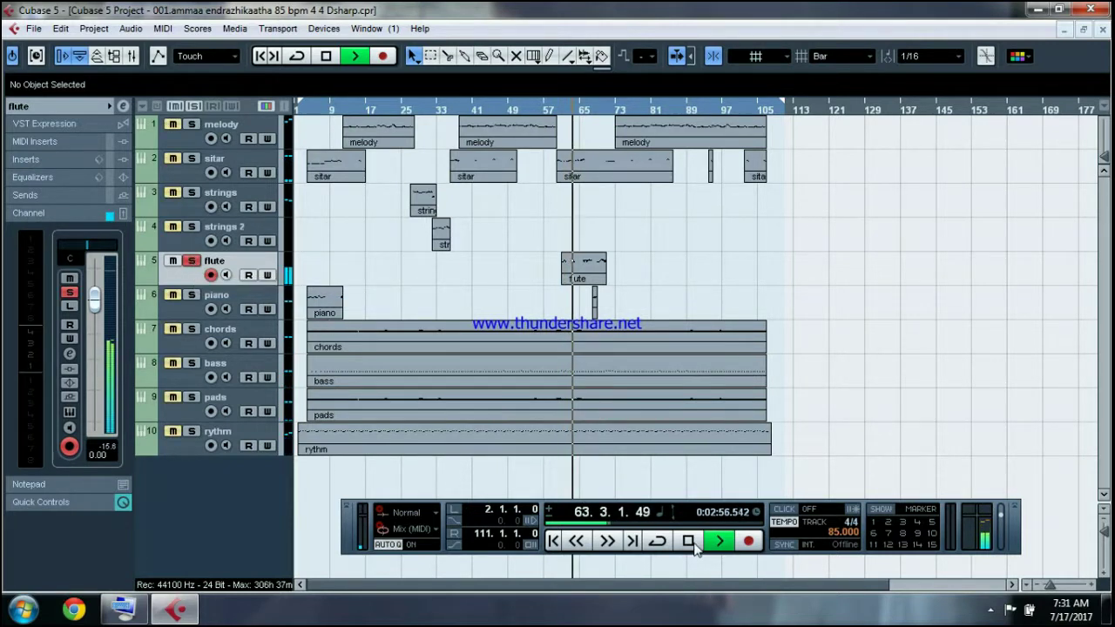
key("space")
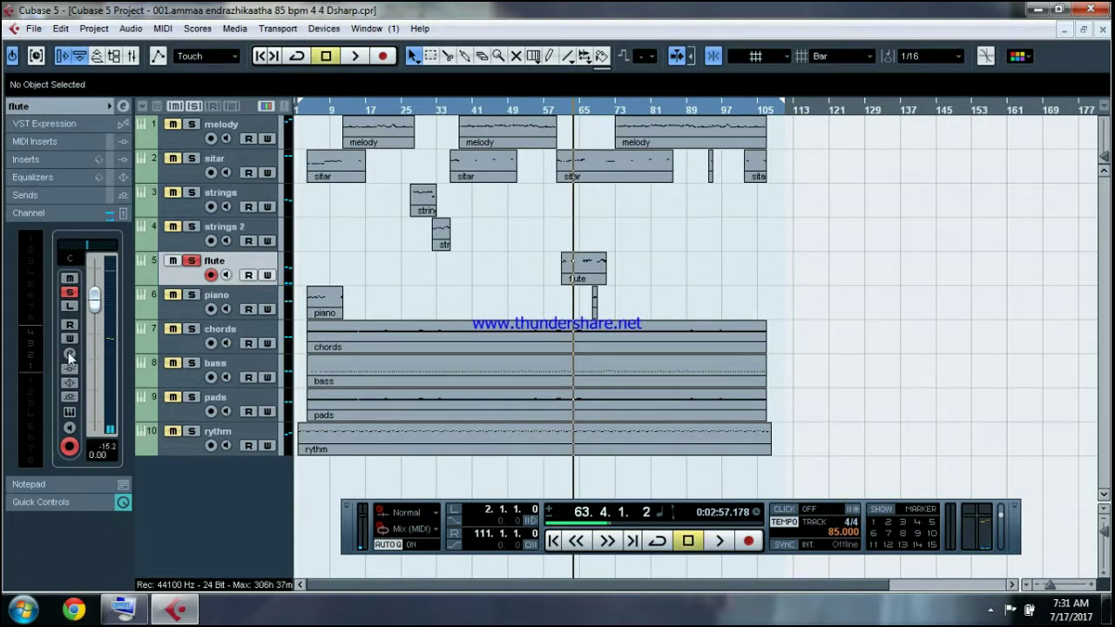
Open the flute track's channel settings and add PingPongDelay in the first insert slot
left_click(70, 354)
left_click(344, 283)
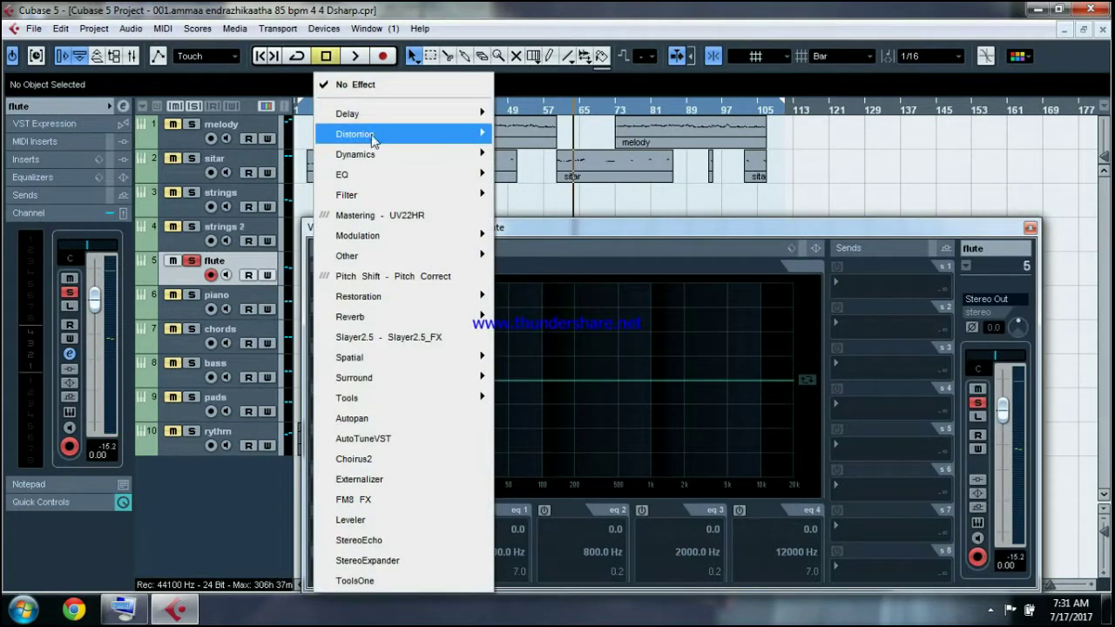
mouse_move(369, 114)
left_click(533, 154)
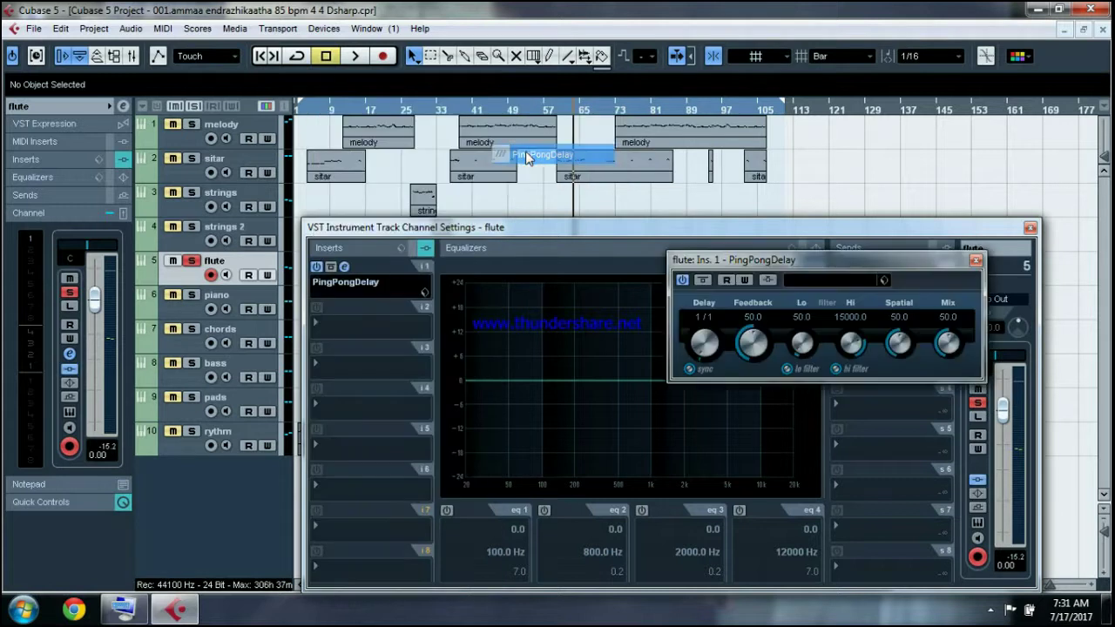
Load the vox sends 16 preset into the flute's PingPongDelay and close the effect window
left_click(882, 278)
left_click(906, 296)
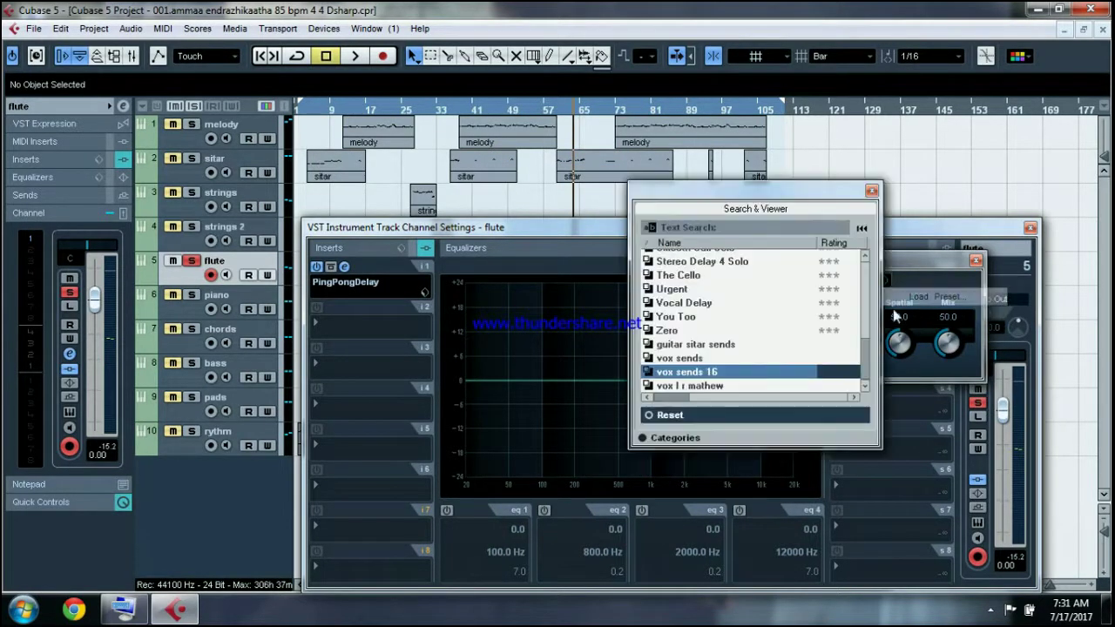
left_click(932, 231)
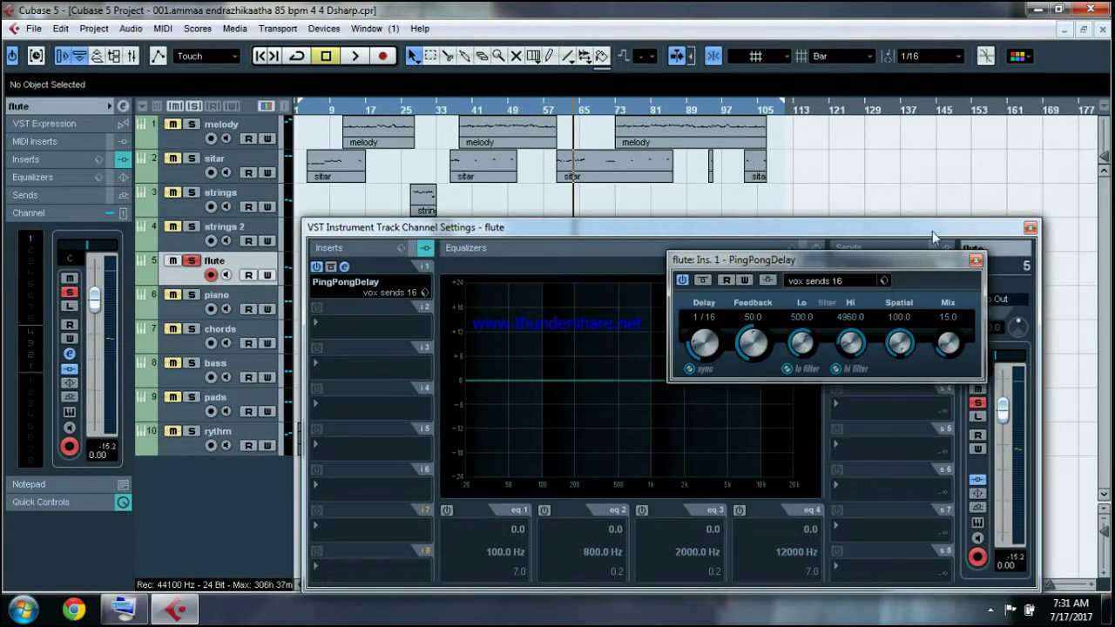
left_click(976, 261)
Add MultibandCompressor with the Rock Master 3 preset in the flute's second insert slot and close the effect and channel settings windows
left_click(394, 327)
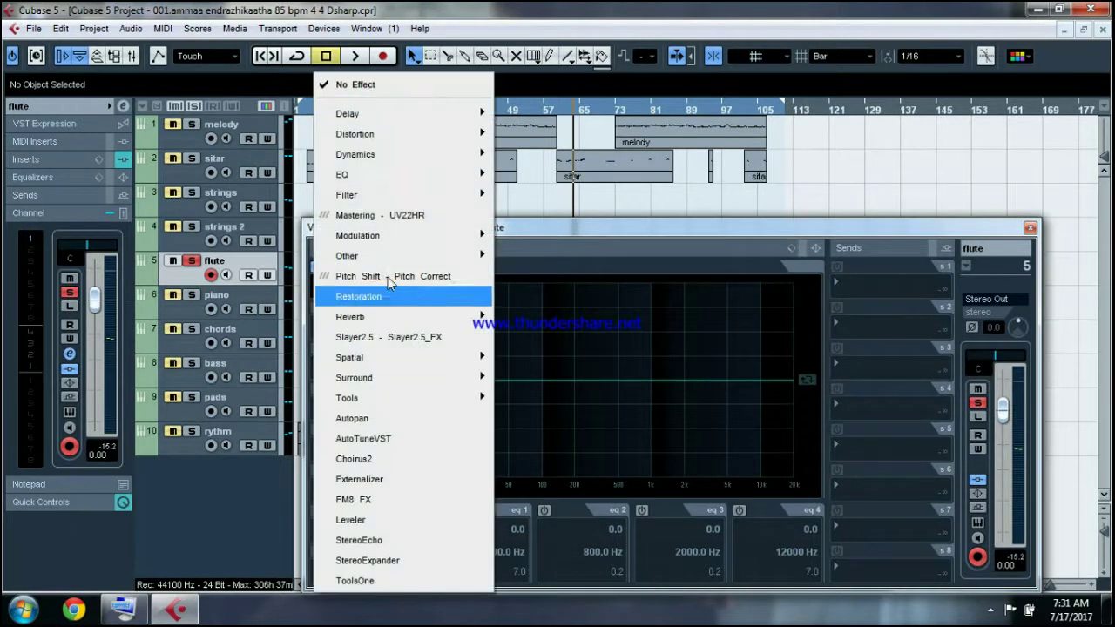
mouse_move(384, 155)
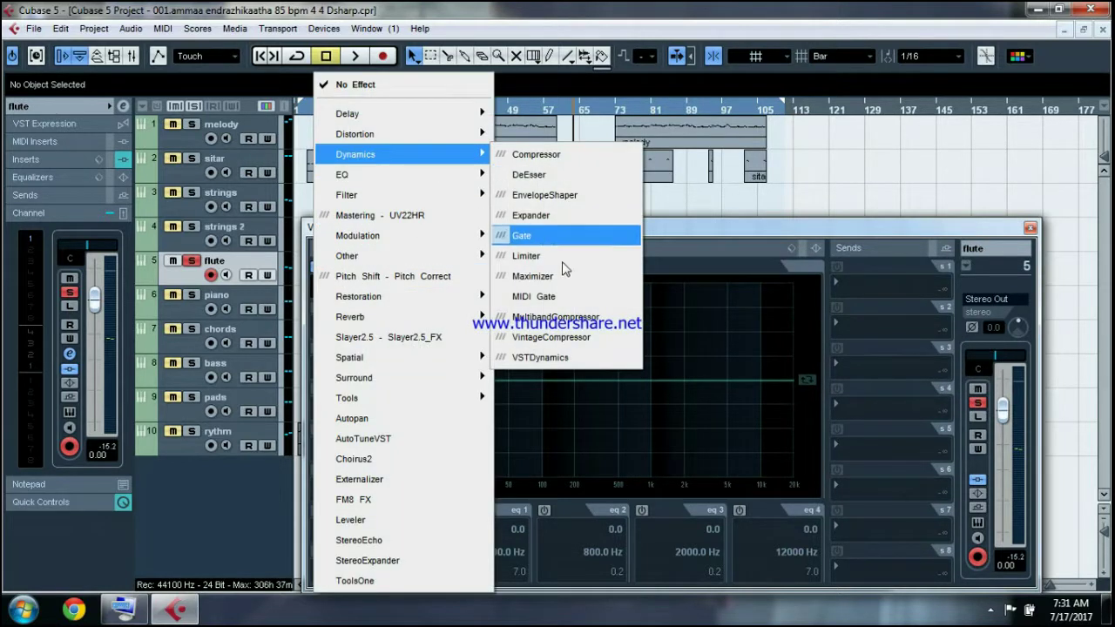
left_click(557, 317)
left_click(340, 159)
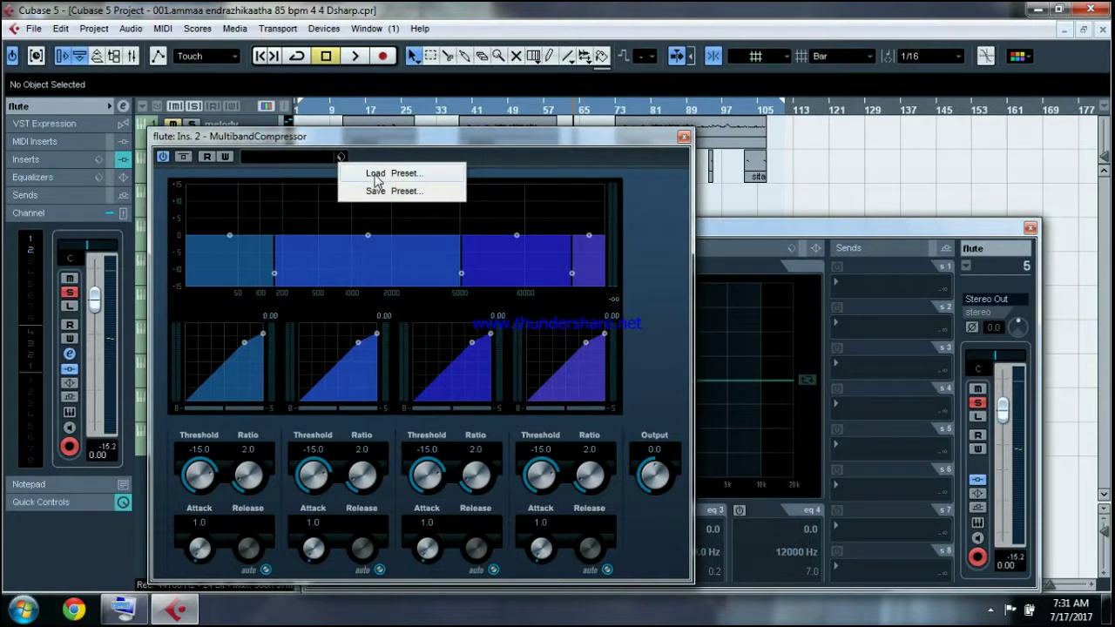
left_click(372, 172)
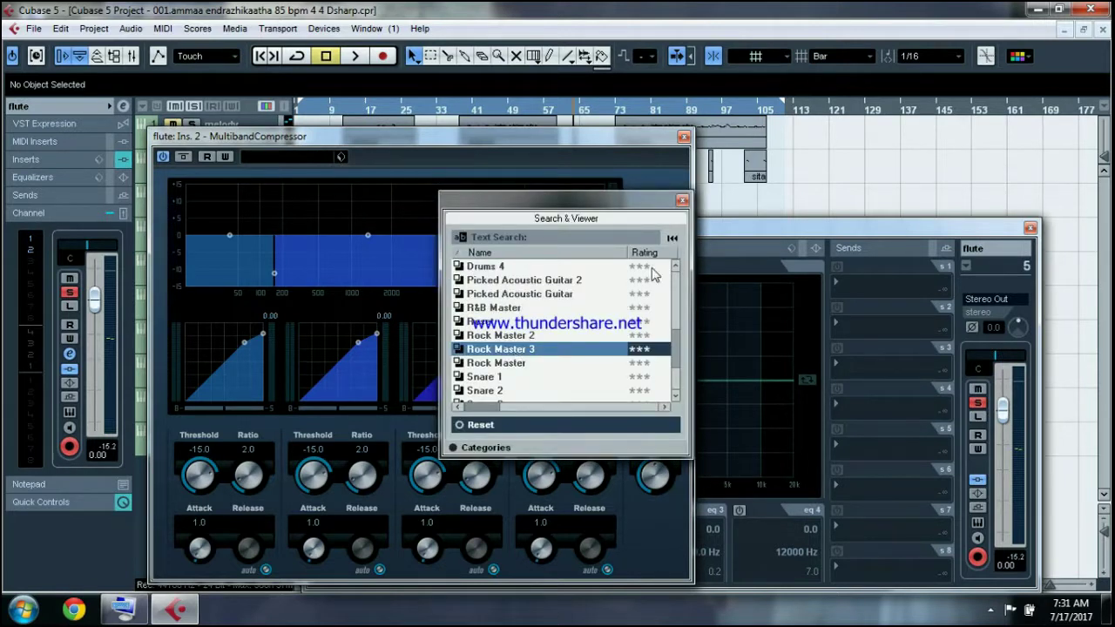
left_click(682, 199)
left_click(683, 138)
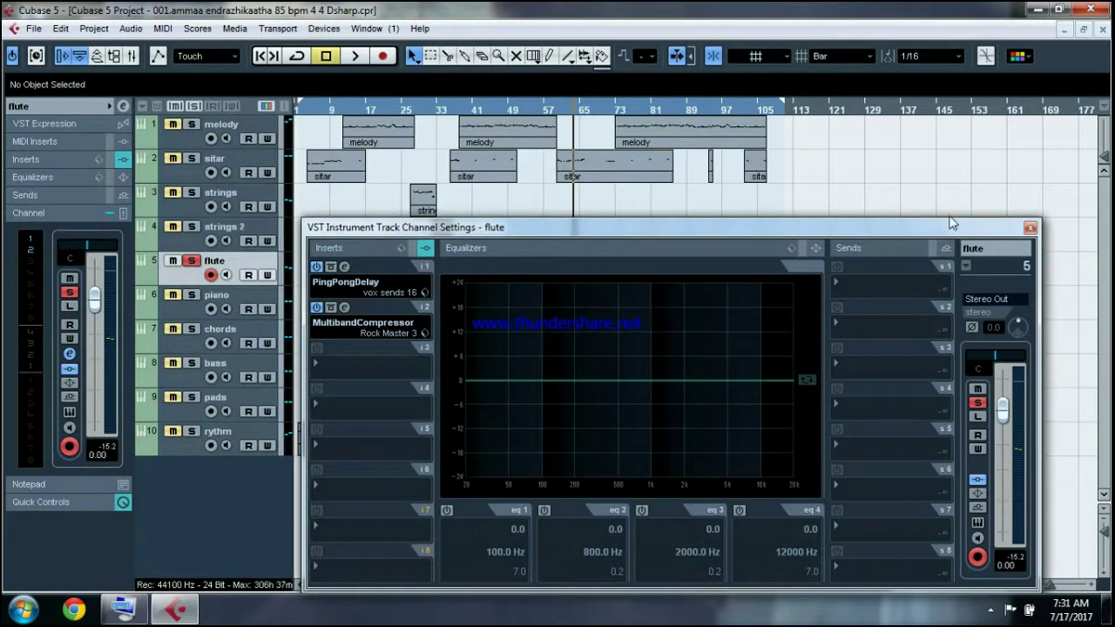
left_click(1031, 228)
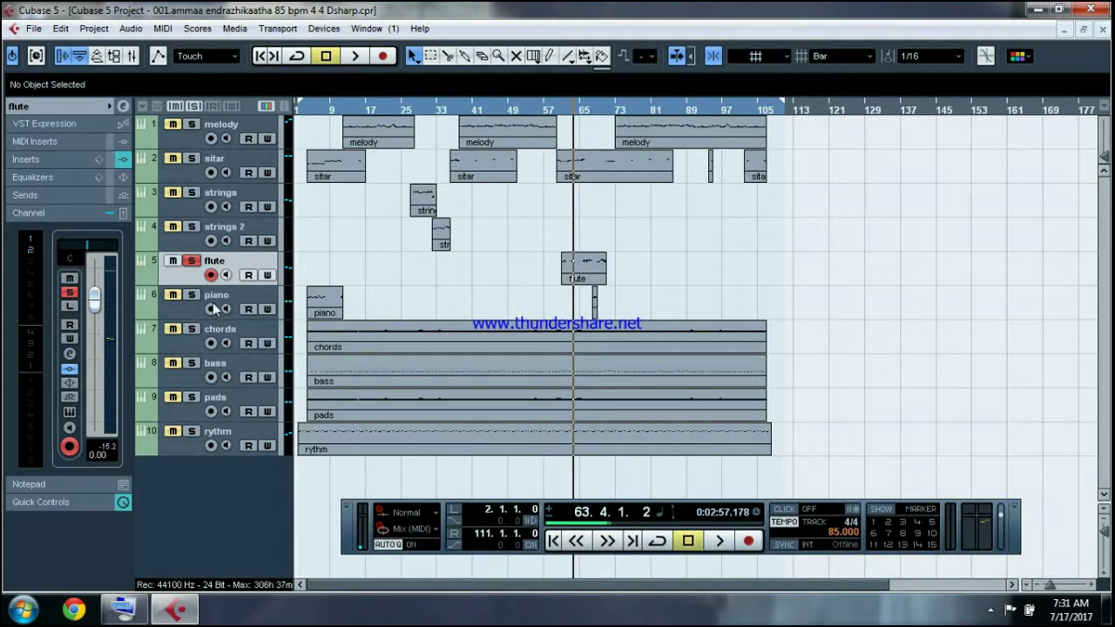
Solo the piano track instead of the flute and add MultibandCompressor in the piano's first insert slot
left_click(191, 261)
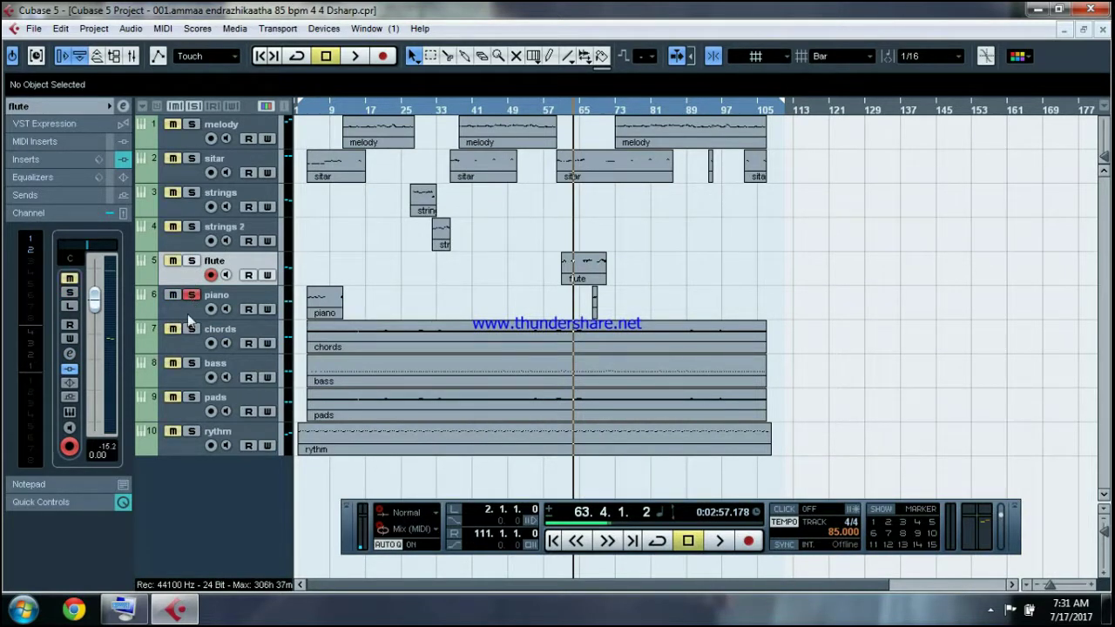
left_click(192, 295)
left_click(70, 356)
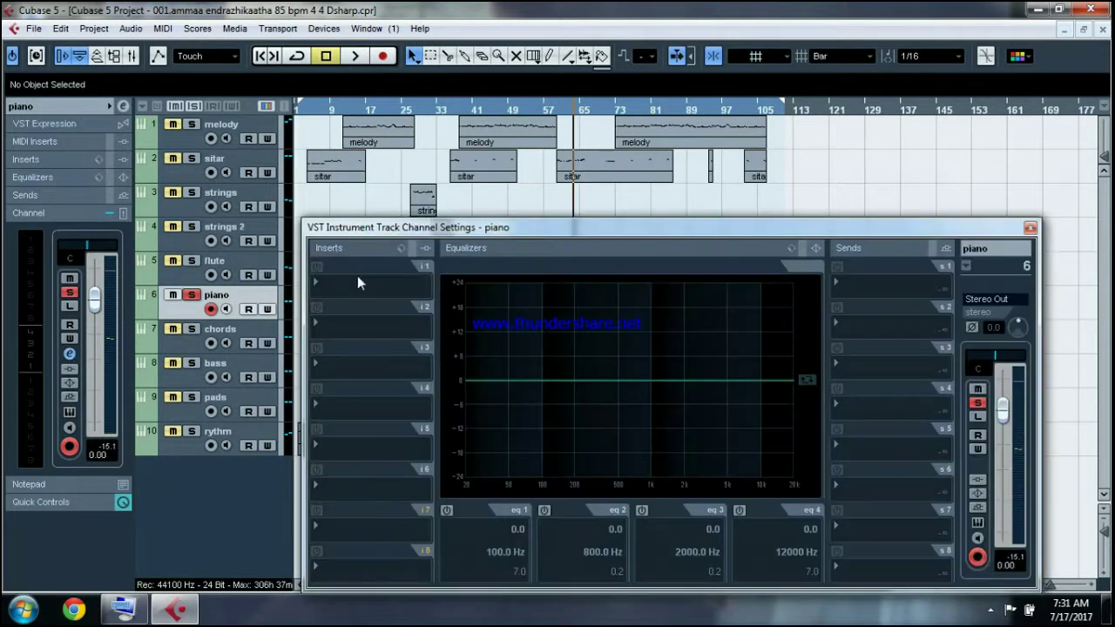
left_click(379, 280)
mouse_move(360, 165)
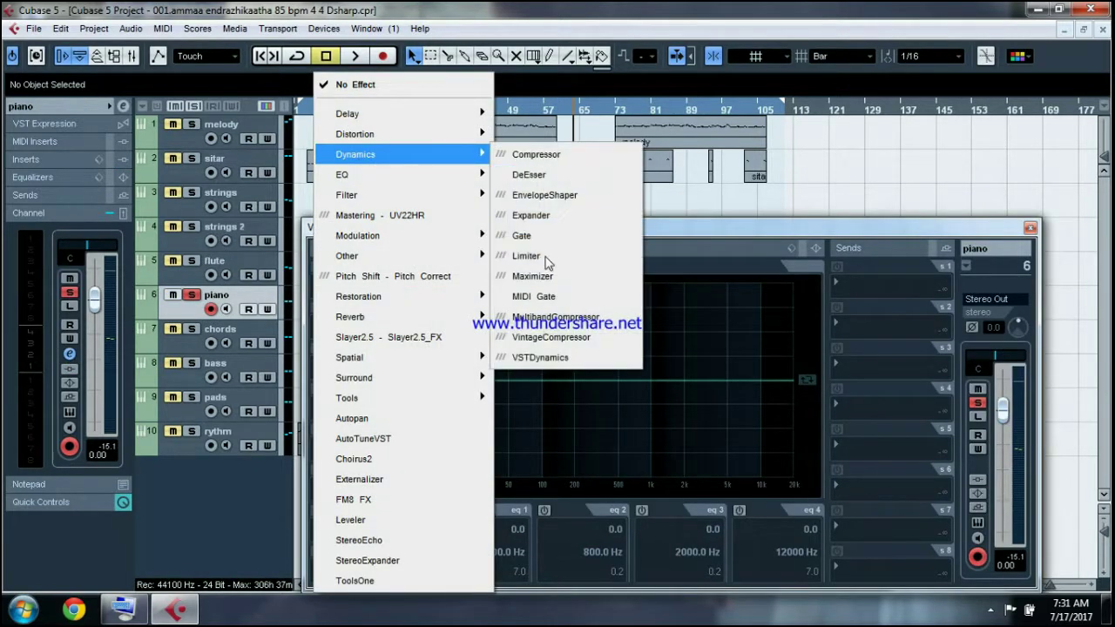
left_click(558, 314)
Load the Rock Master 3 preset into the piano's MultibandCompressor and close the effect window
left_click(552, 165)
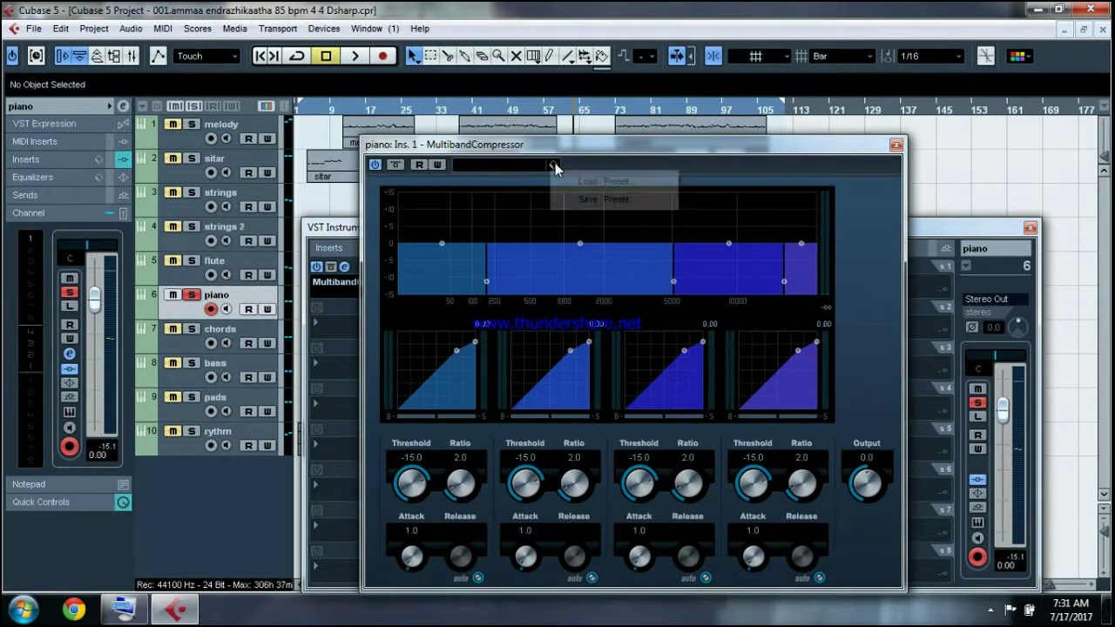
left_click(575, 181)
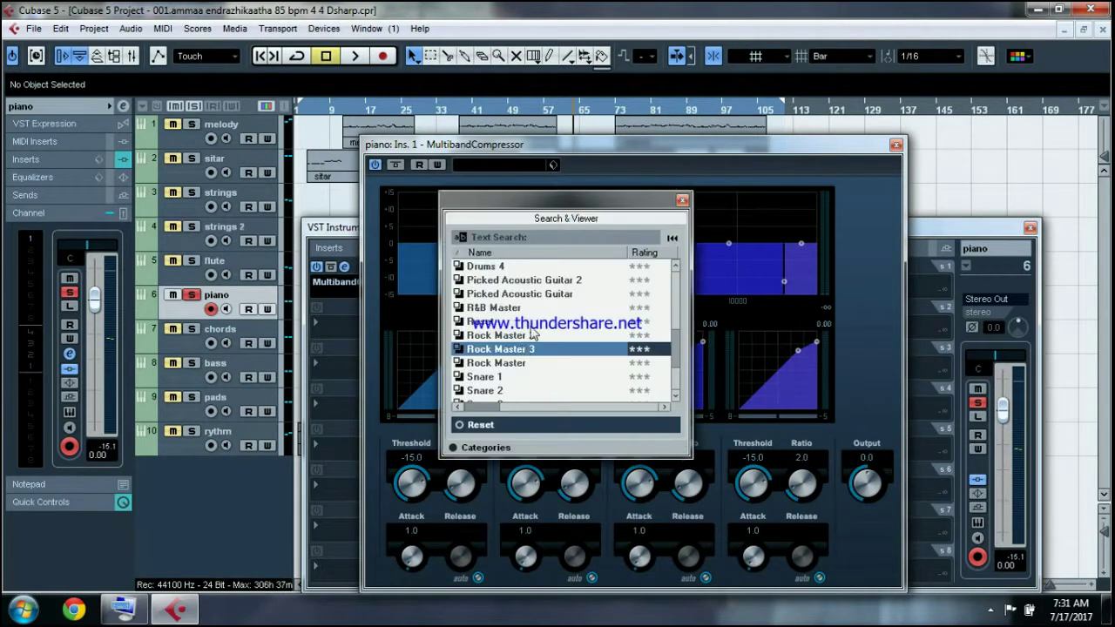
left_click(684, 201)
left_click(897, 145)
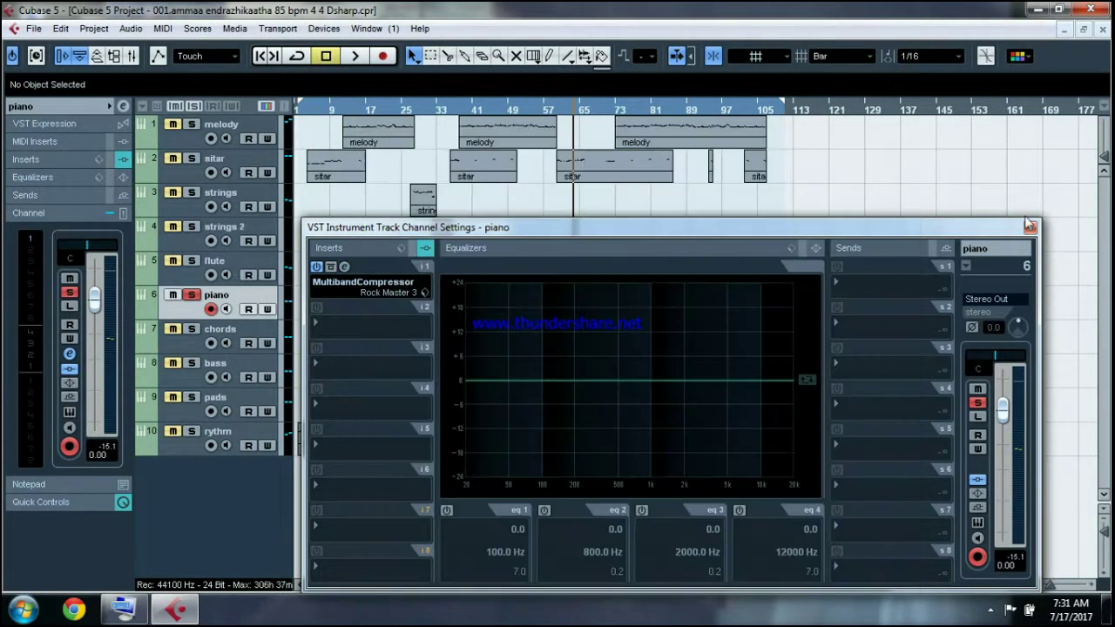
Close the piano's channel settings window and turn off the solo on the piano track
left_click(1030, 228)
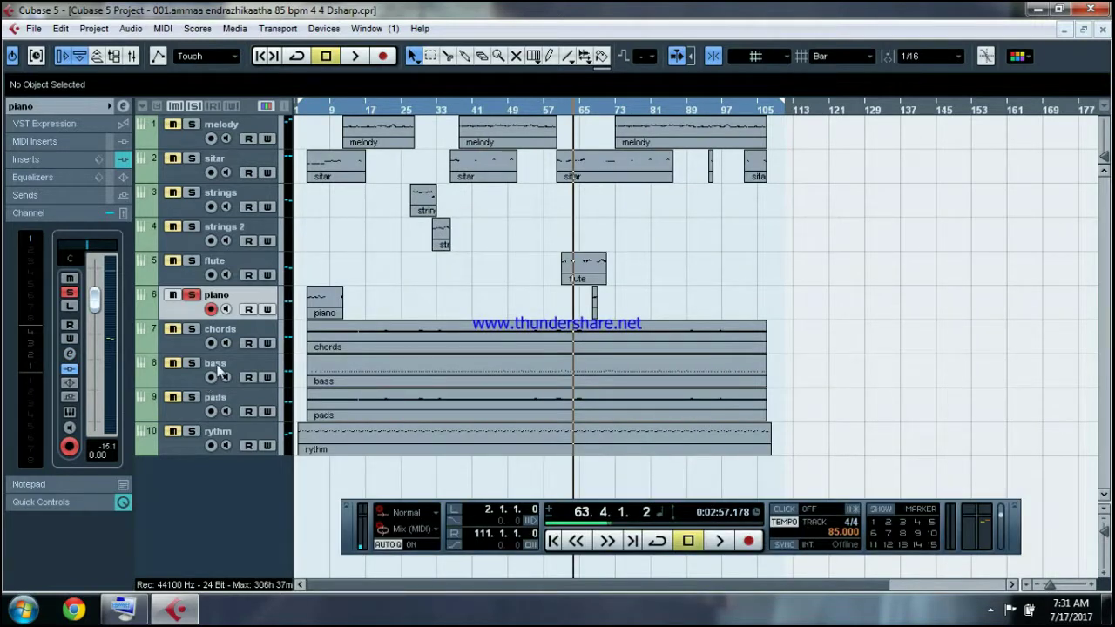
left_click(193, 298)
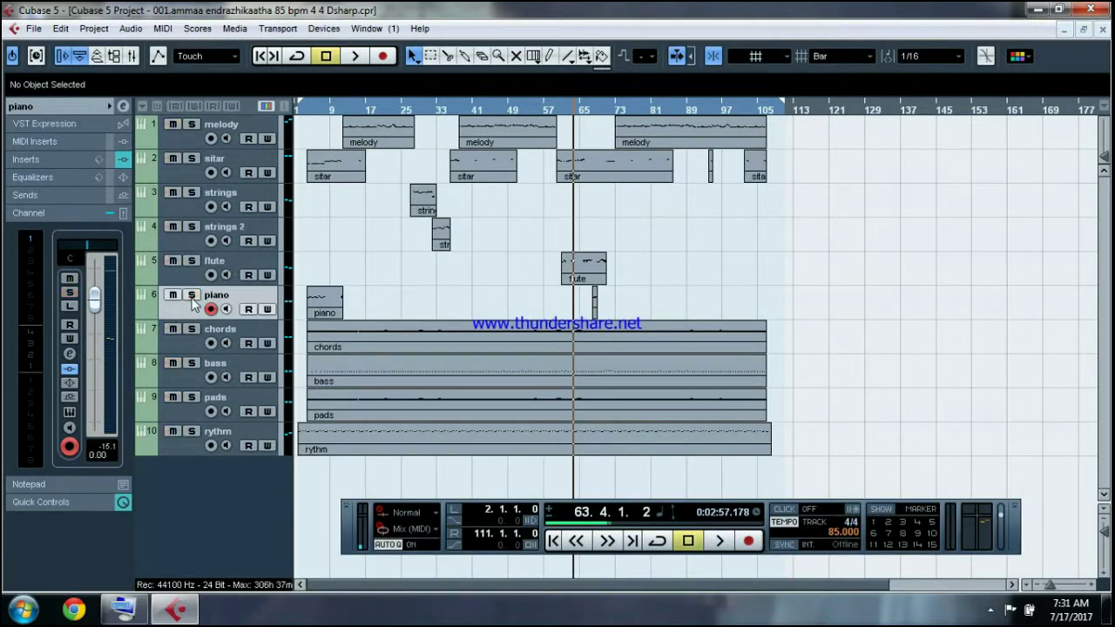
left_click(183, 345)
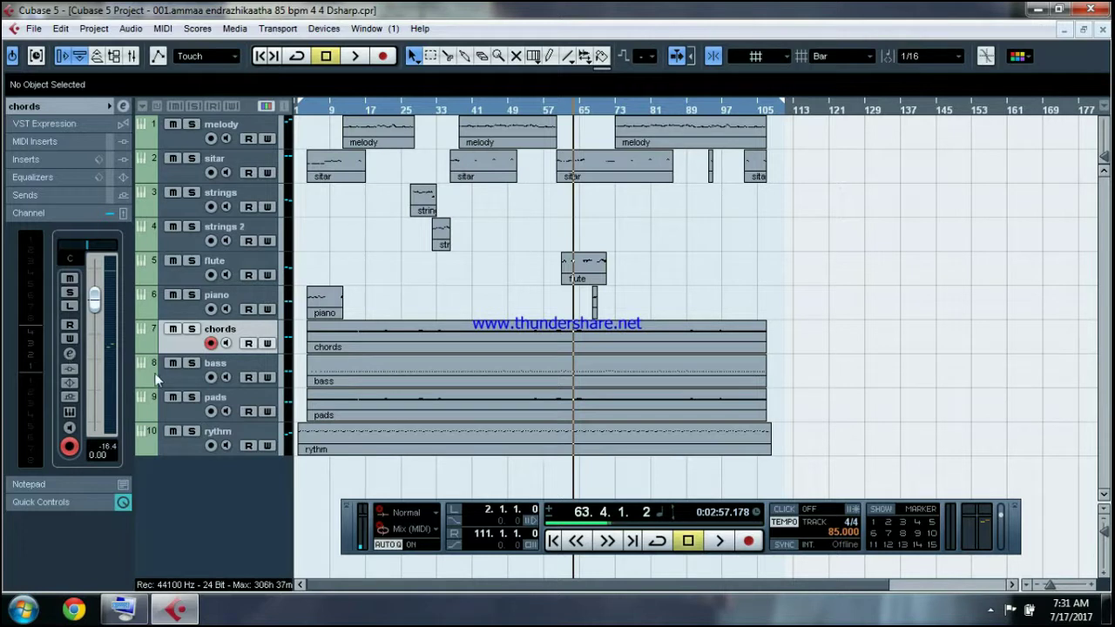
Add Compressor with the bass inset 1 preset in the bass track's first insert slot and close the effect window
left_click(182, 384)
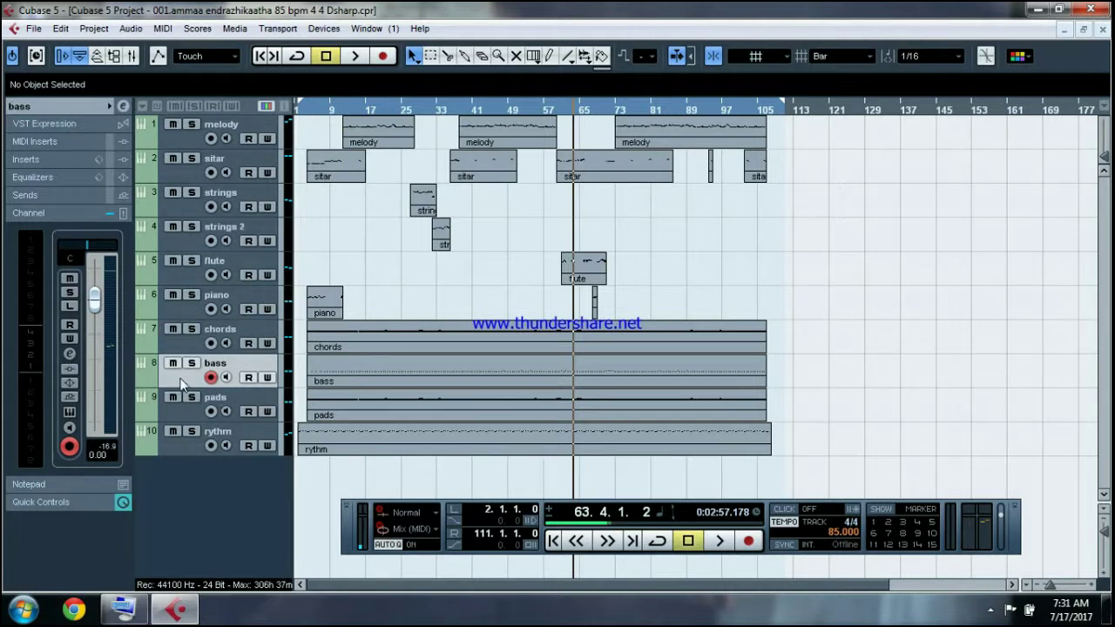
left_click(69, 355)
left_click(349, 281)
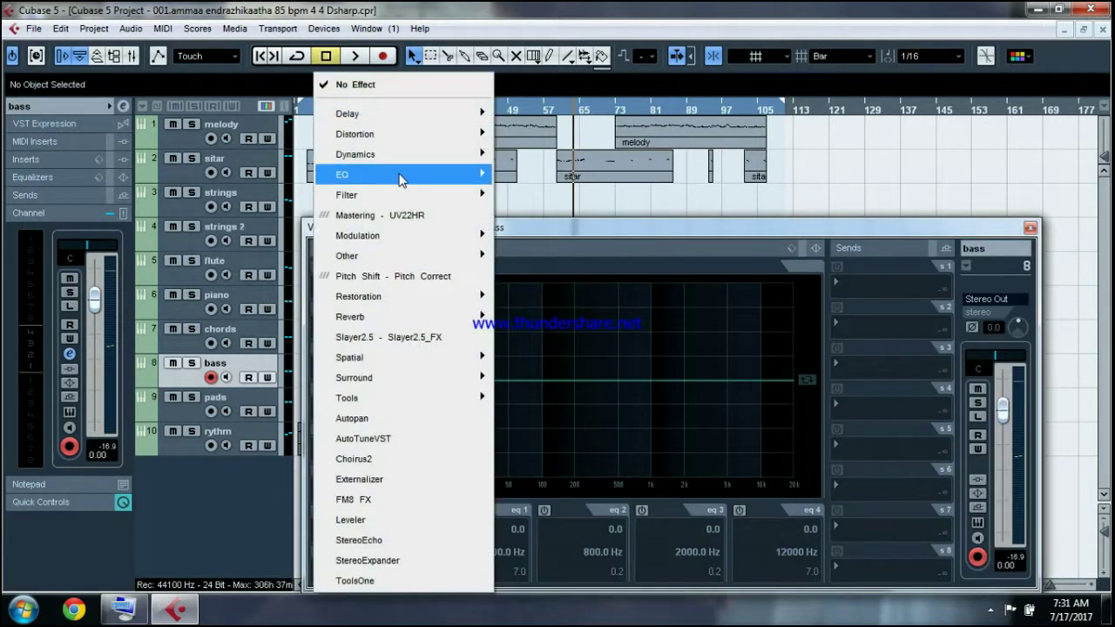
mouse_move(488, 153)
left_click(549, 154)
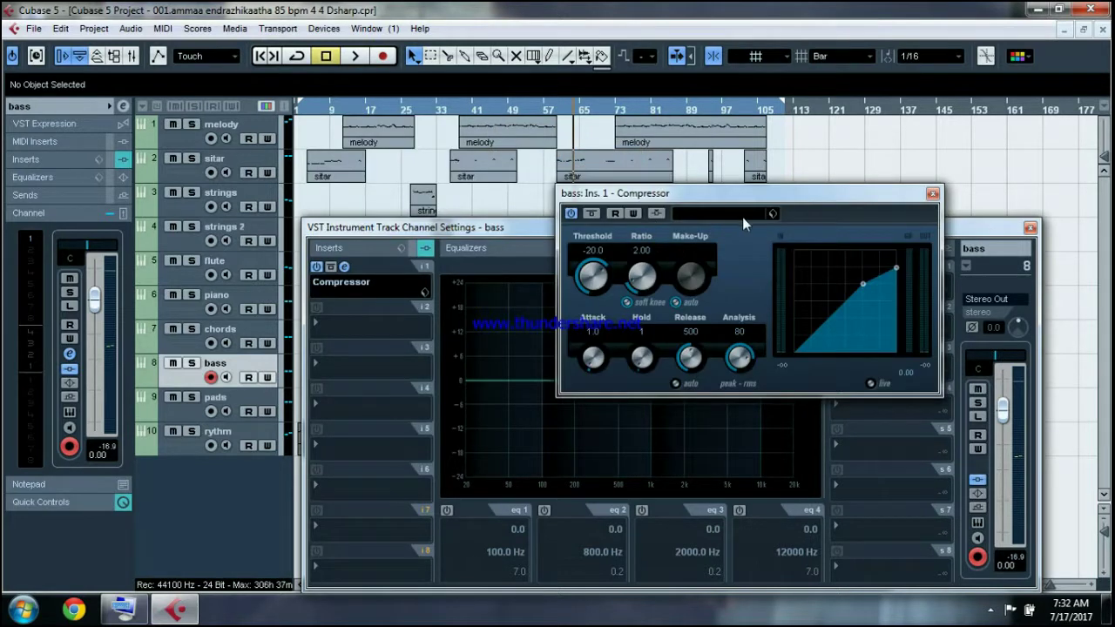
left_click(772, 213)
left_click(806, 226)
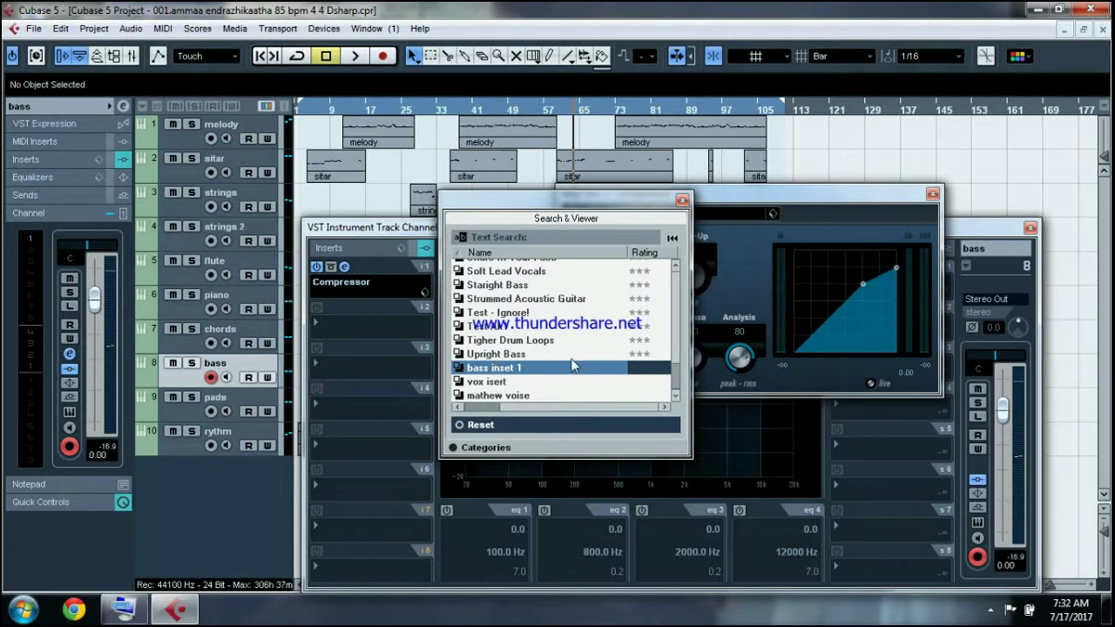
left_click(682, 199)
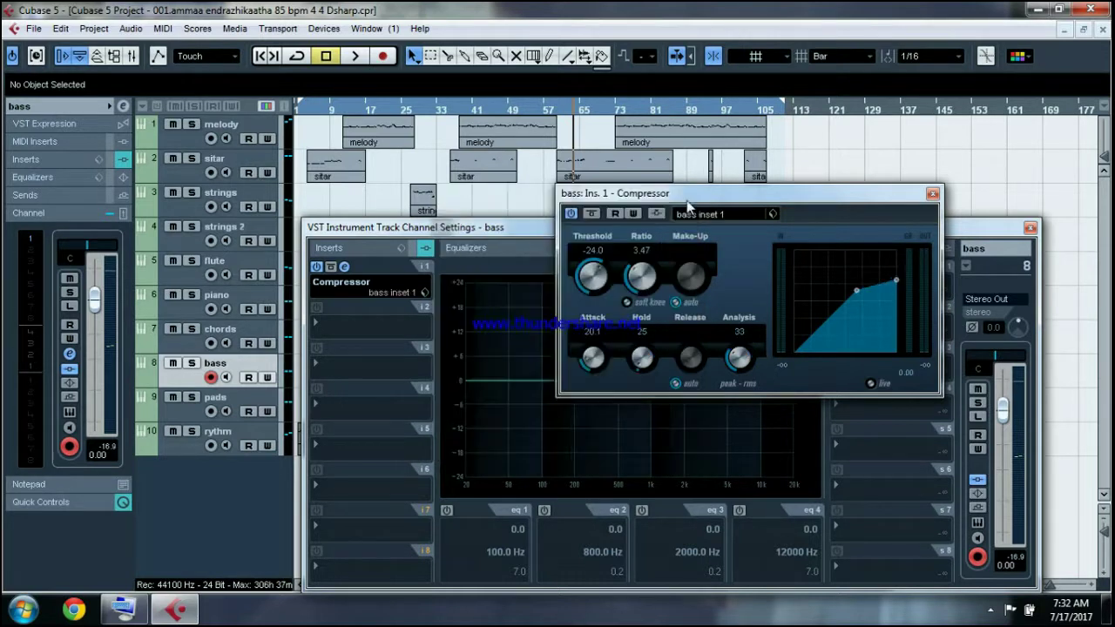
left_click(933, 195)
Add Chorus with the bass inset 2 preset in the bass track's second insert slot and close the effect window
left_click(372, 325)
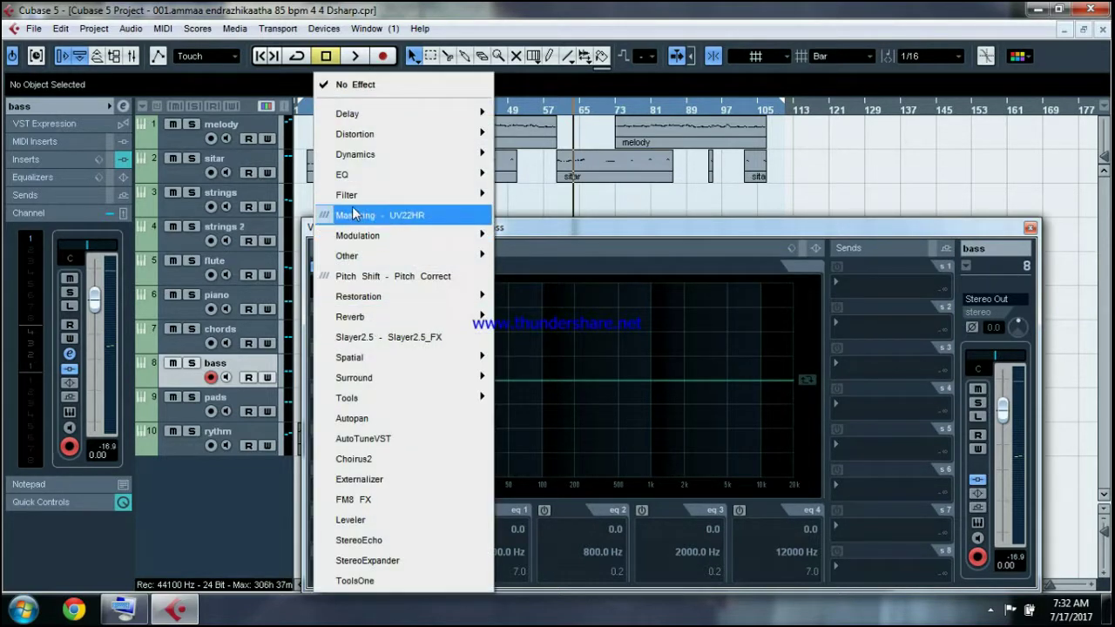
mouse_move(381, 237)
left_click(527, 256)
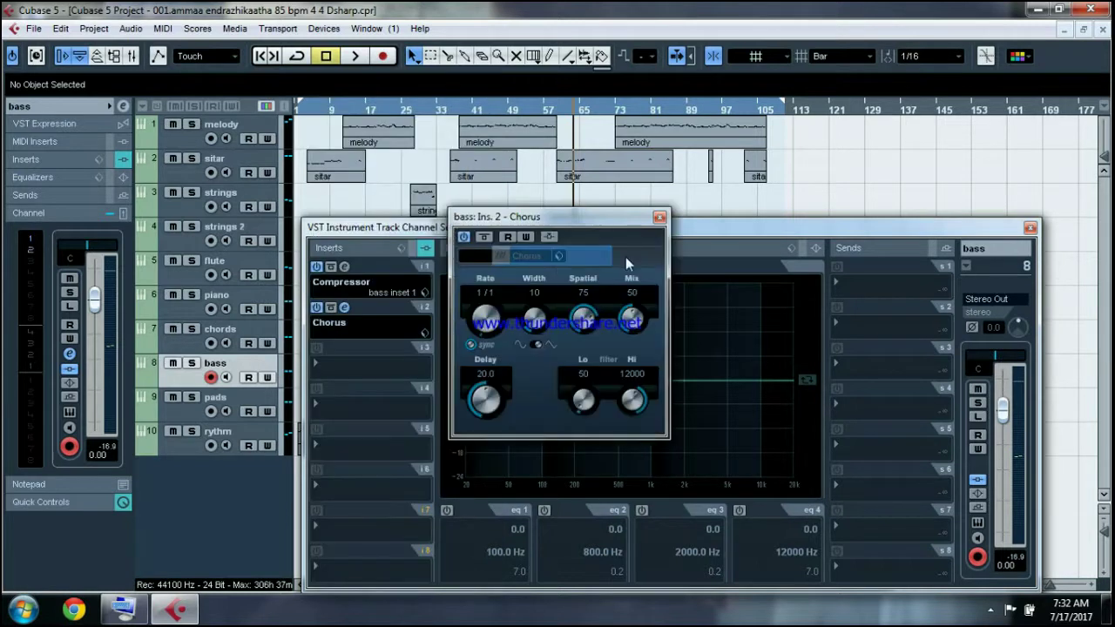
left_click(559, 256)
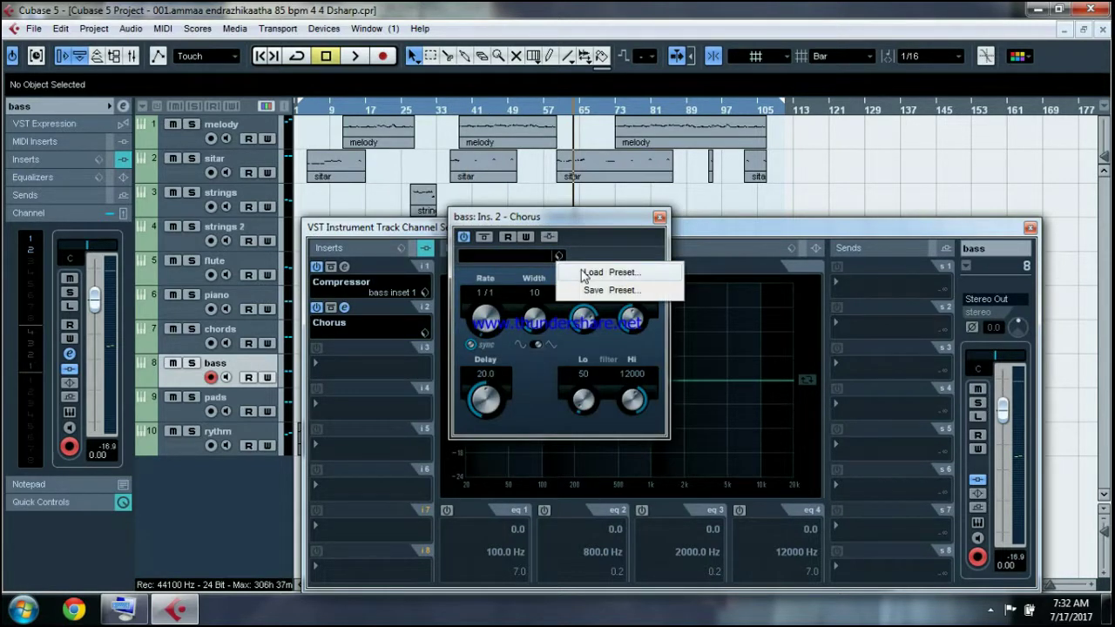
left_click(590, 271)
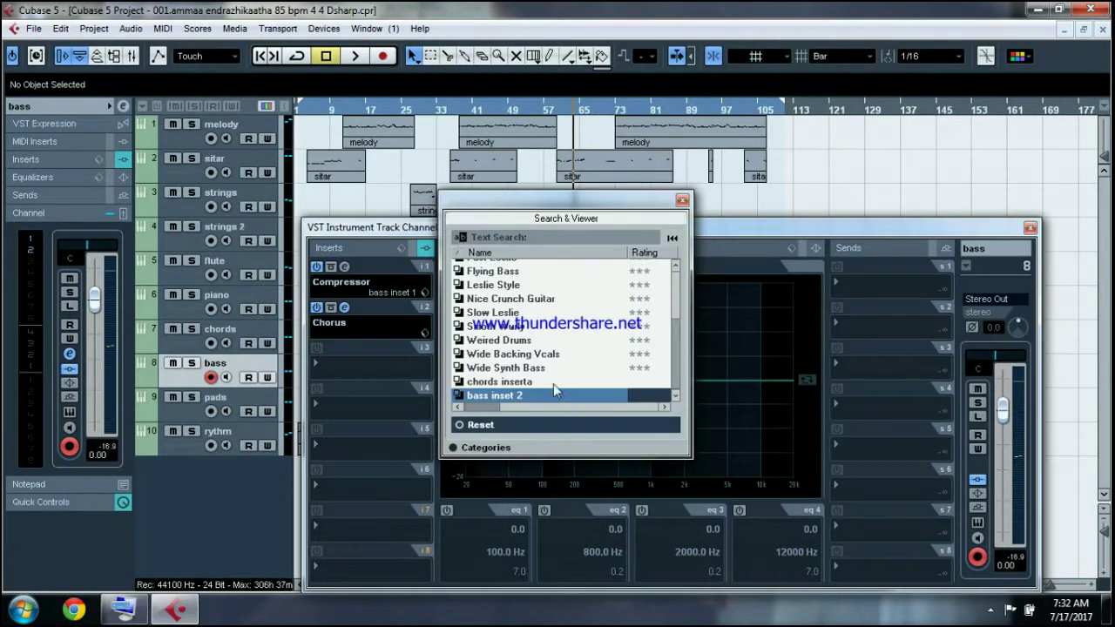
left_click(682, 200)
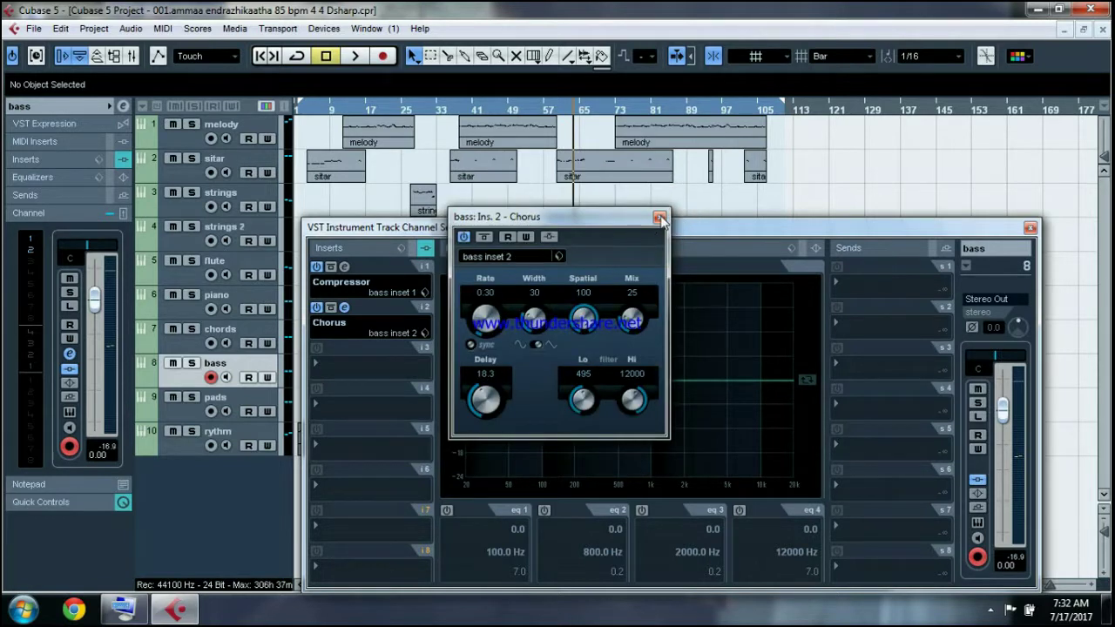
left_click(659, 218)
Enable the bass track's first EQ band with a gain of 3.8 and a frequency of 150 Hz
left_click(447, 511)
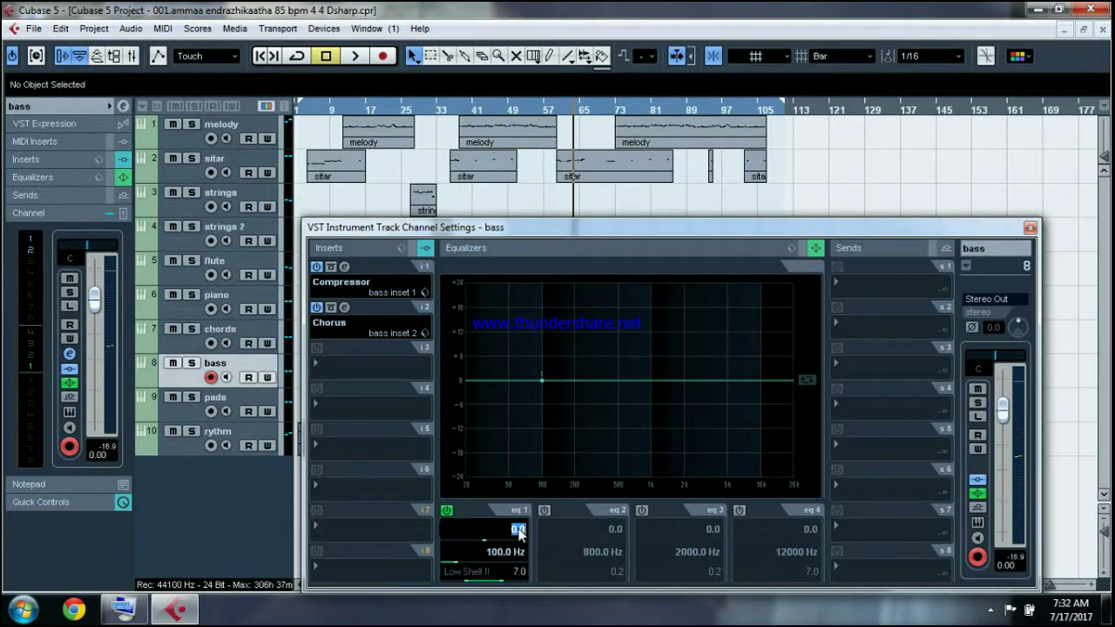
type("3.8")
left_click(503, 551)
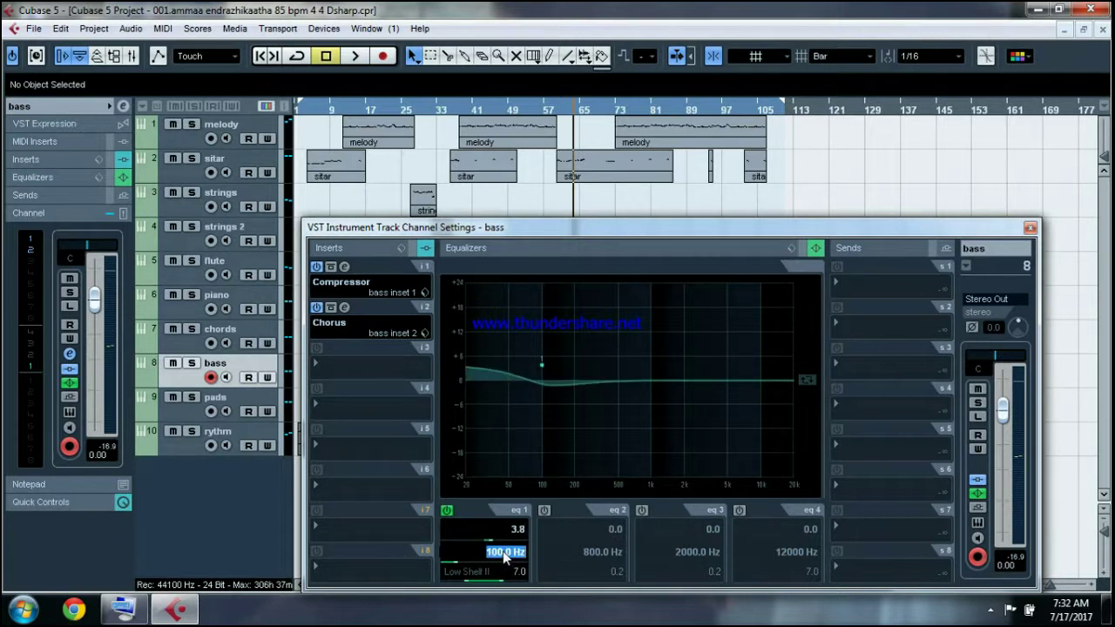
type("150")
key("Return")
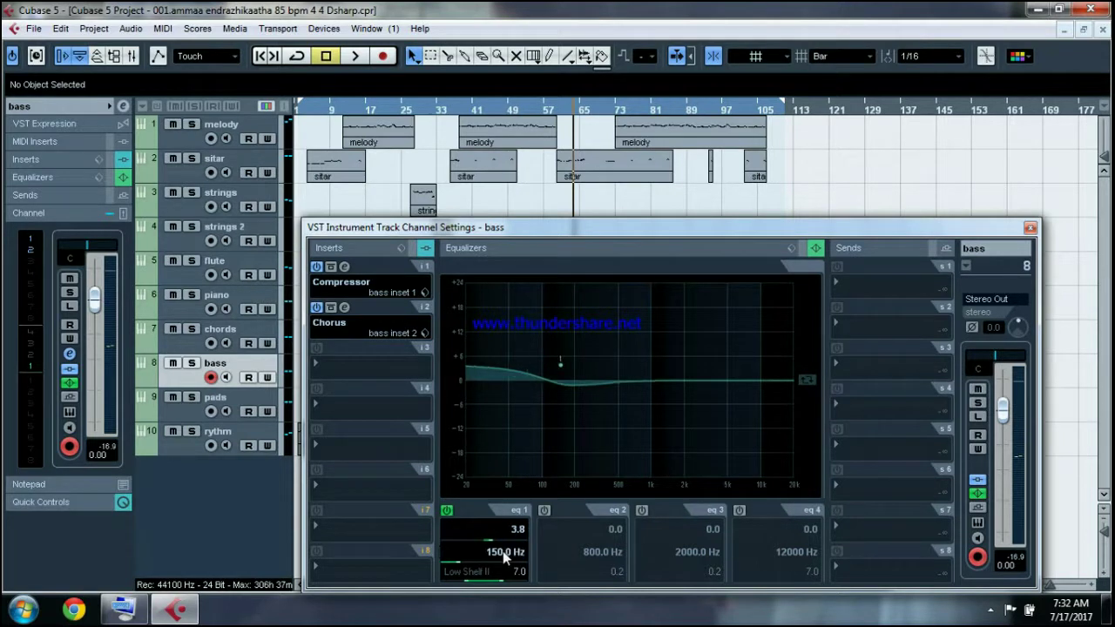
Change the bass's first EQ band to Parametric I with a Q of 0.0 and close the channel settings window
left_click(475, 572)
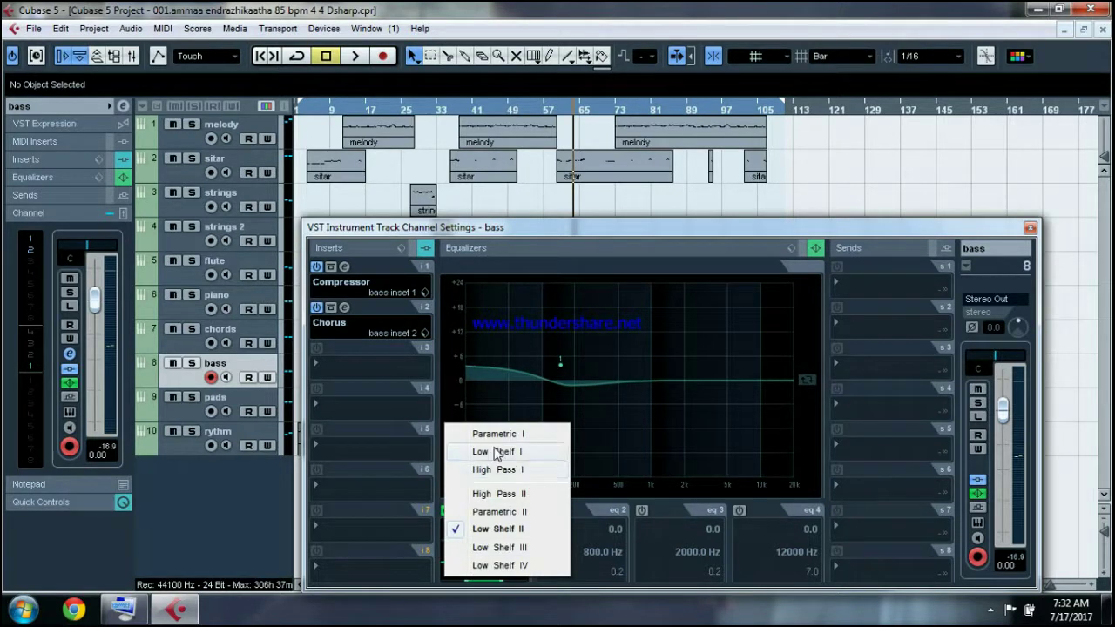
left_click(494, 435)
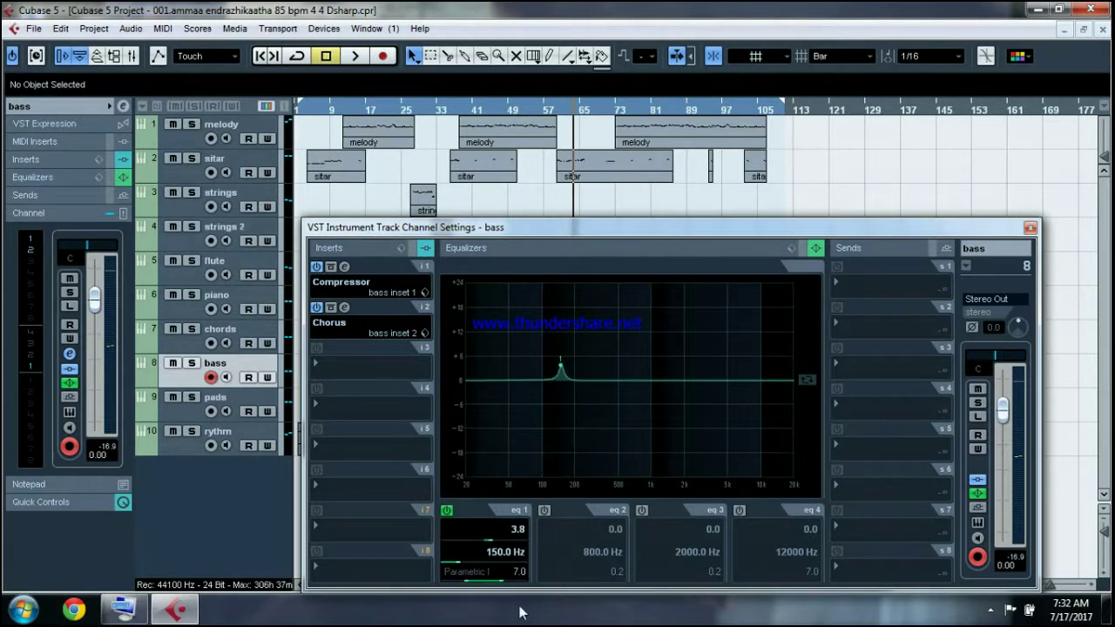
left_click_drag(502, 589, 537, 590)
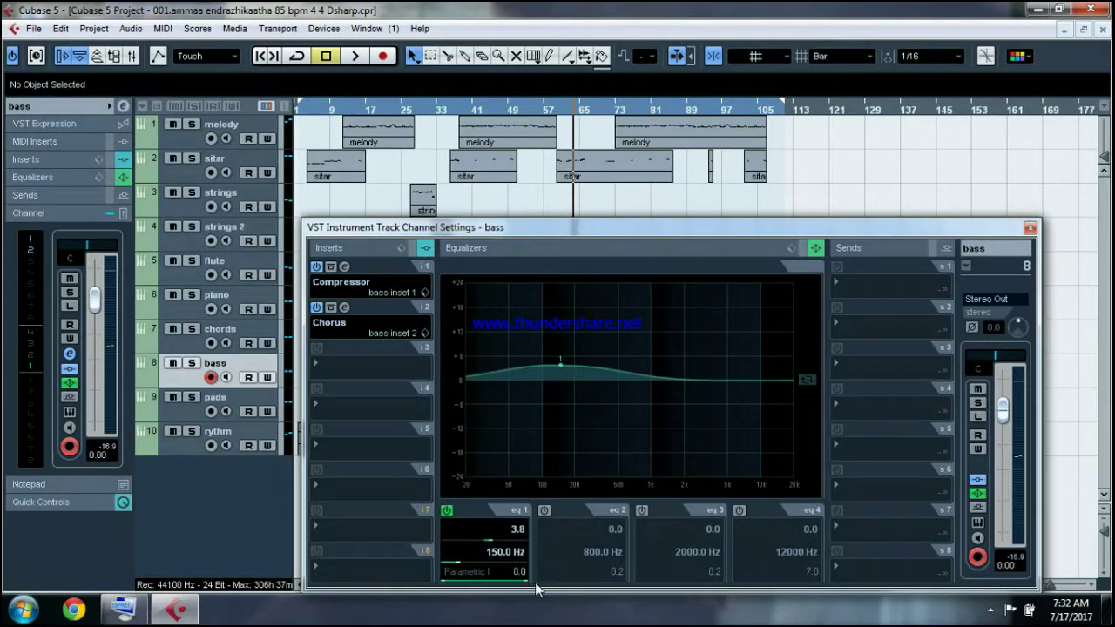
left_click(1031, 227)
Add MultibandCompressor in the rythm track's first insert slot
left_click(183, 420)
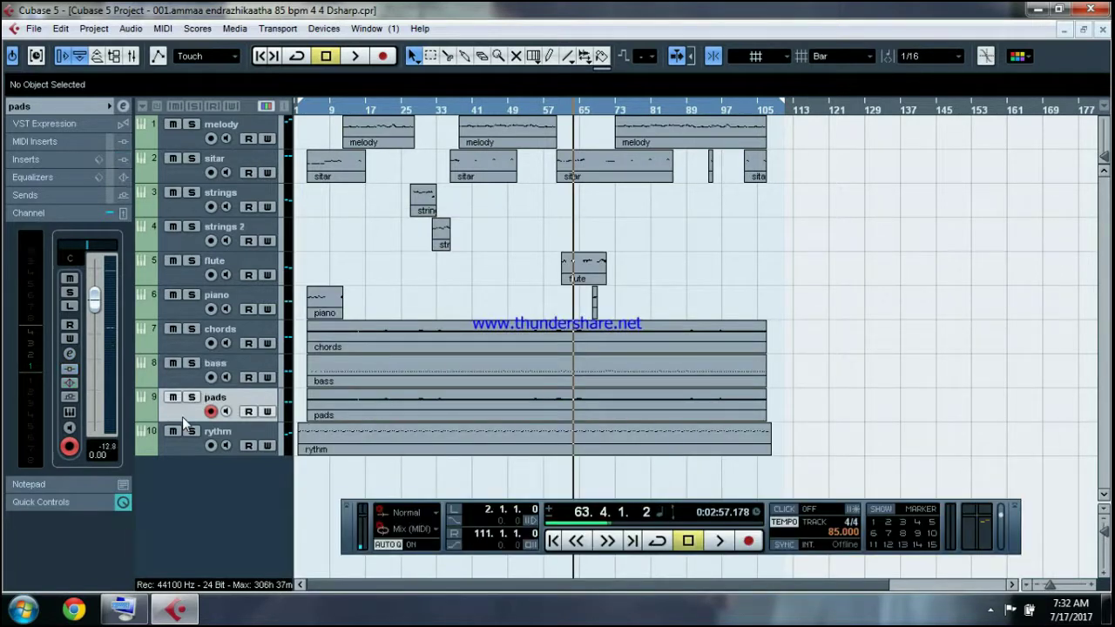
left_click(178, 447)
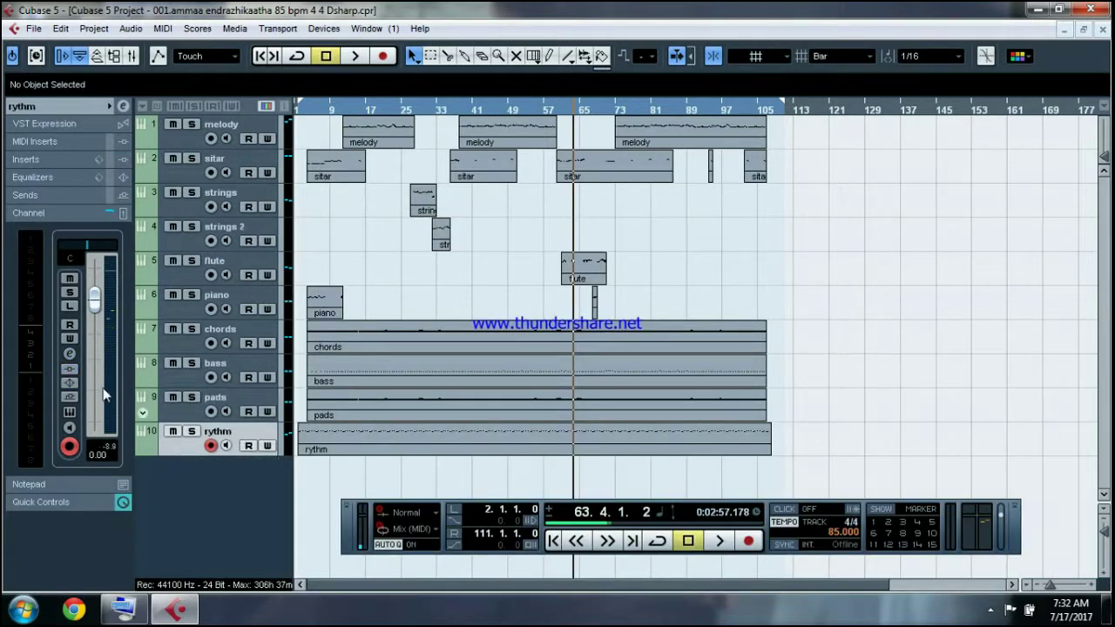
left_click(69, 353)
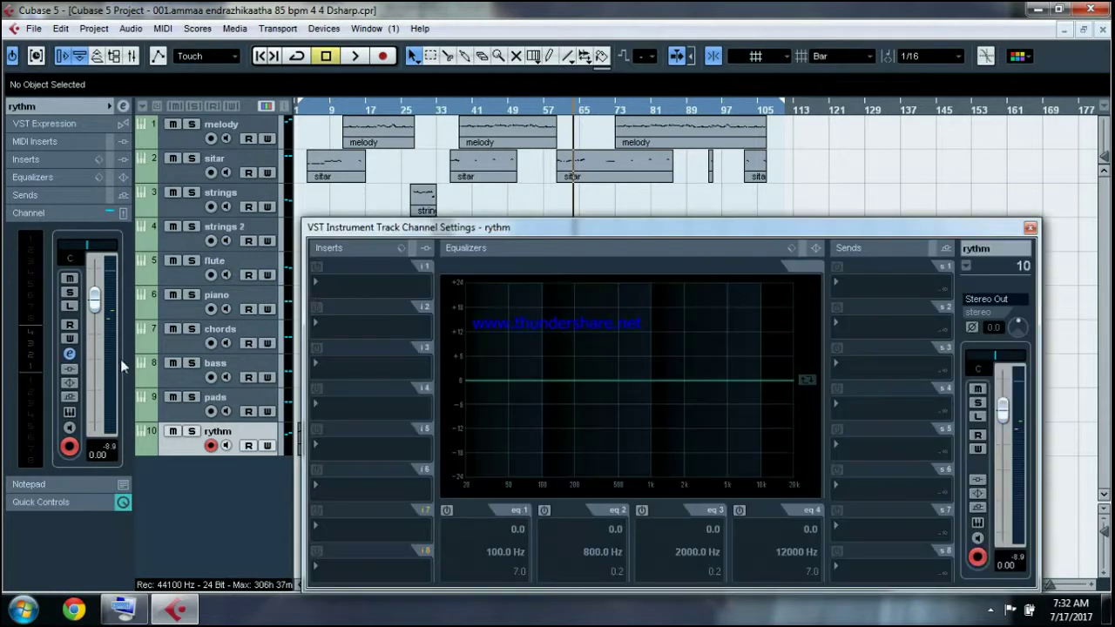
left_click(374, 287)
mouse_move(405, 163)
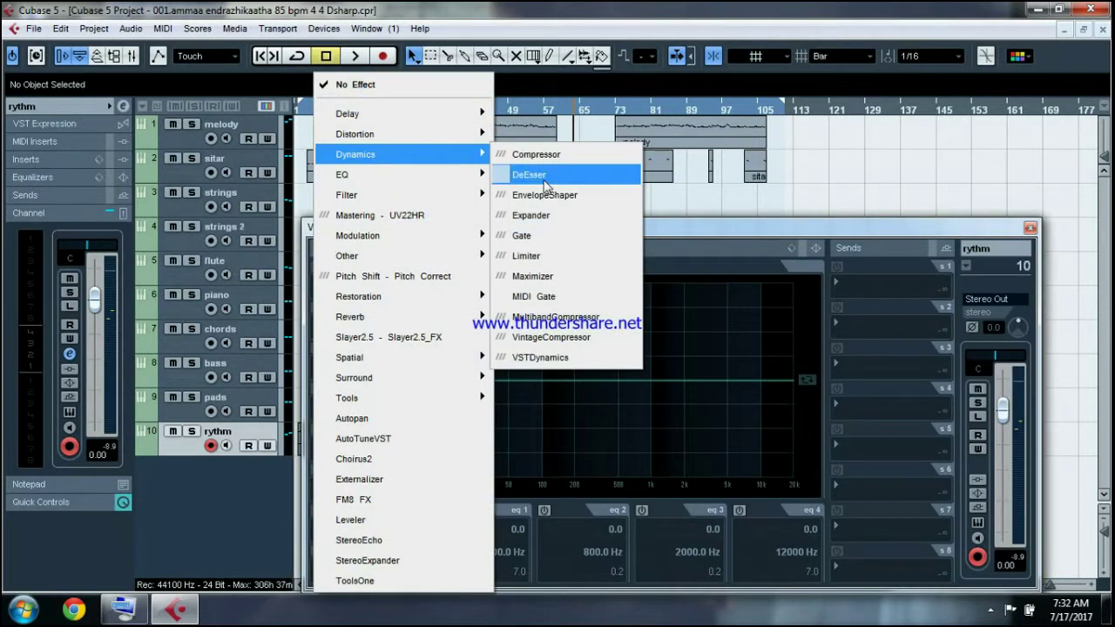
left_click(551, 319)
Load the Rock Master 3 preset into the rythm track's MultibandCompressor and close the effect and channel settings windows
left_click(573, 144)
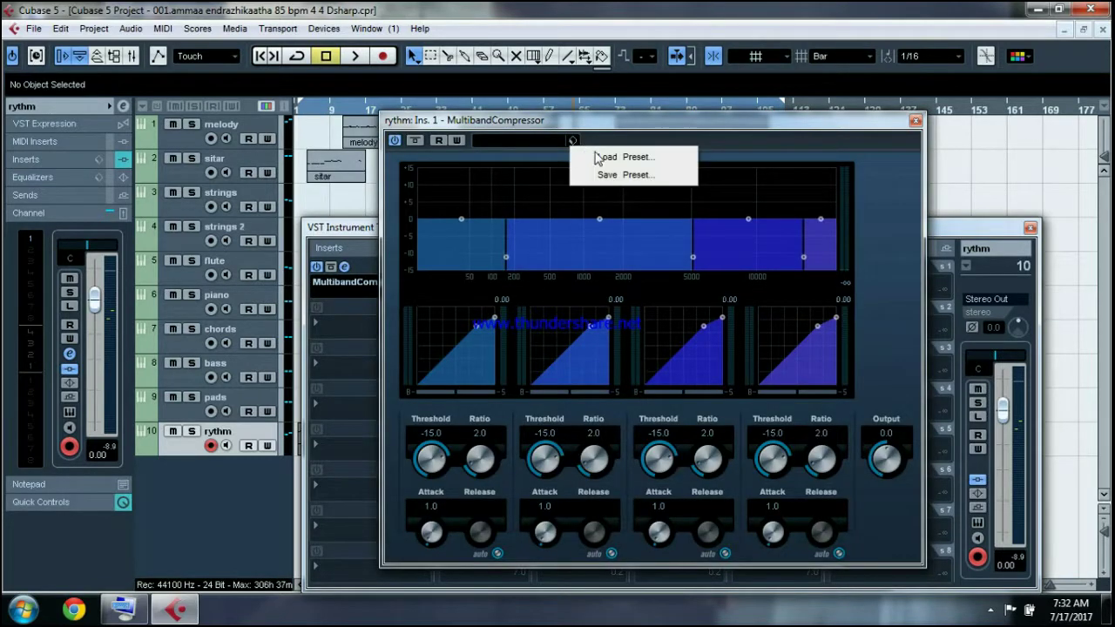
left_click(595, 160)
left_click(514, 349)
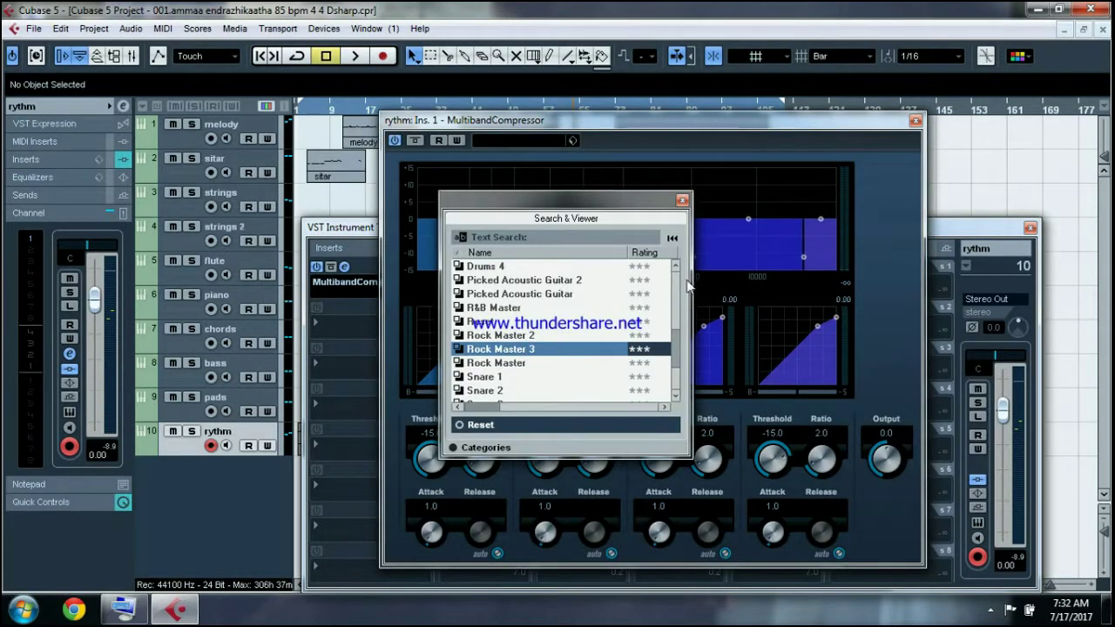
left_click(682, 201)
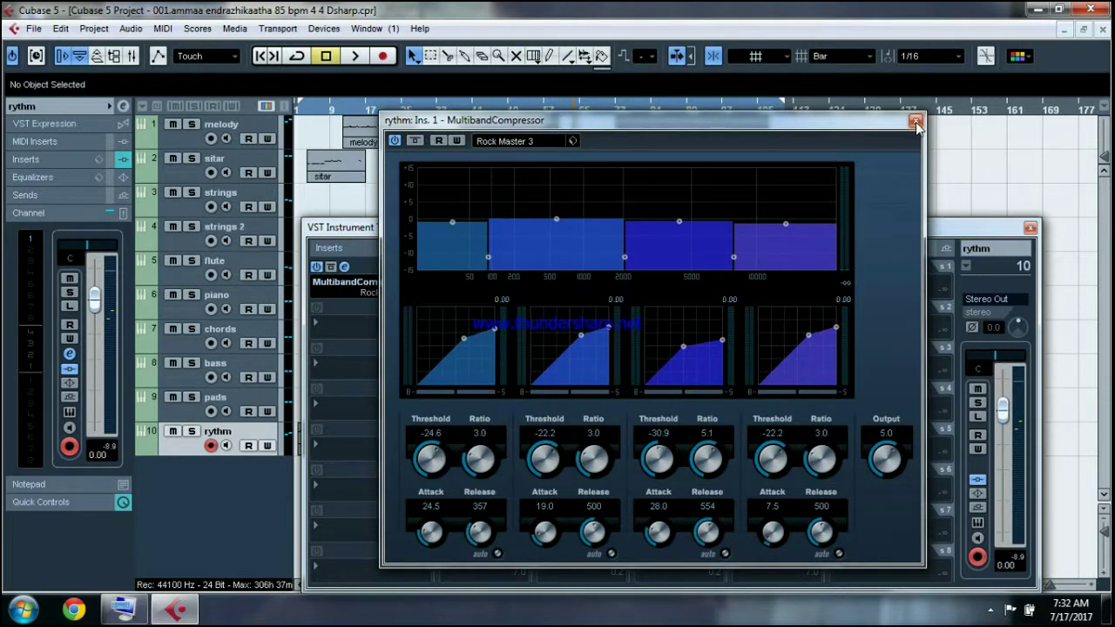
left_click(916, 121)
left_click(1031, 227)
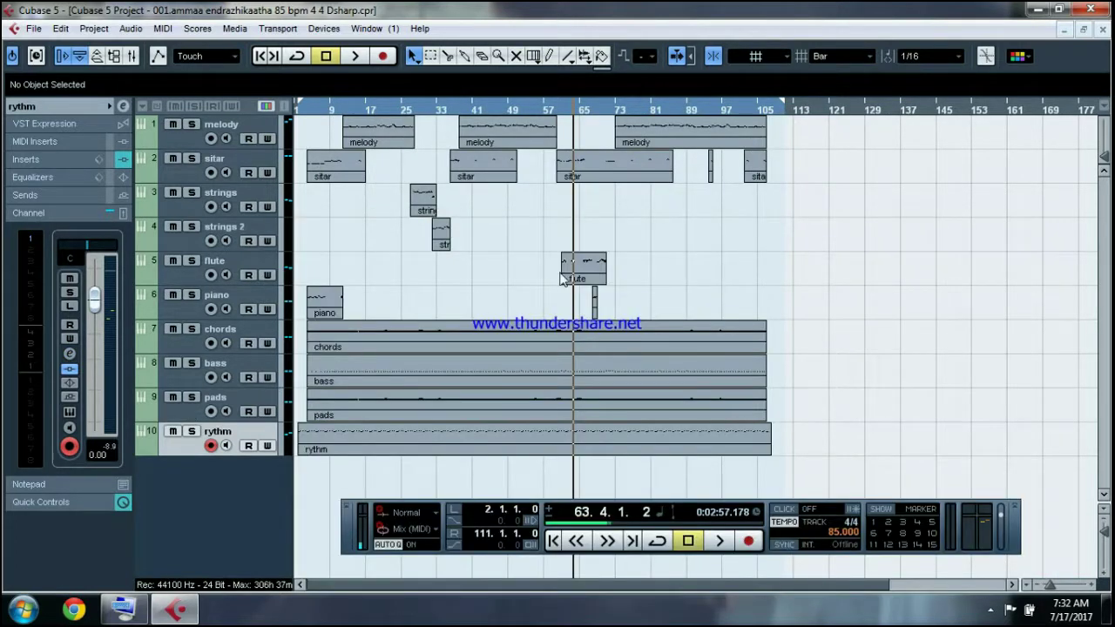
Play the full mix from near the song's start, stop it and return the project cursor to bar 1
left_click(308, 109)
key("space")
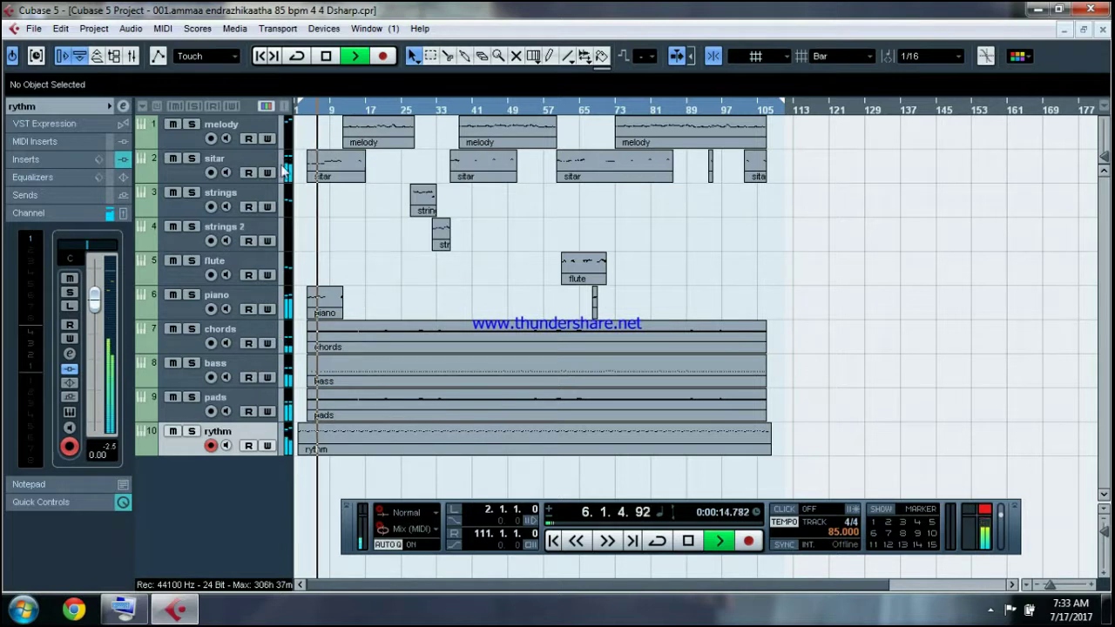
left_click(328, 58)
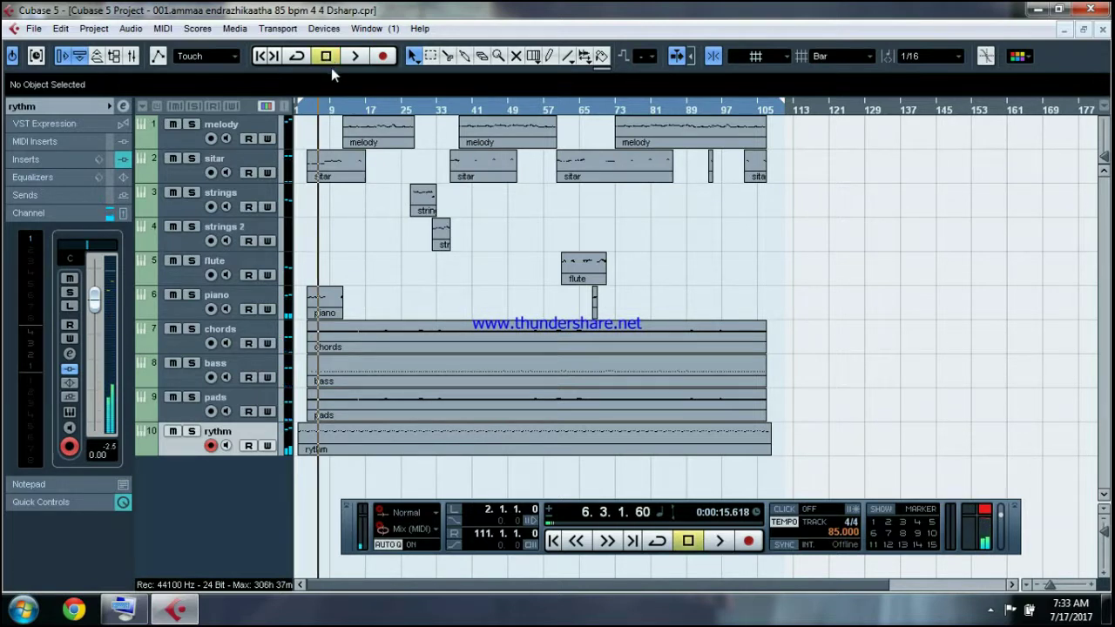
left_click_drag(307, 106, 295, 108)
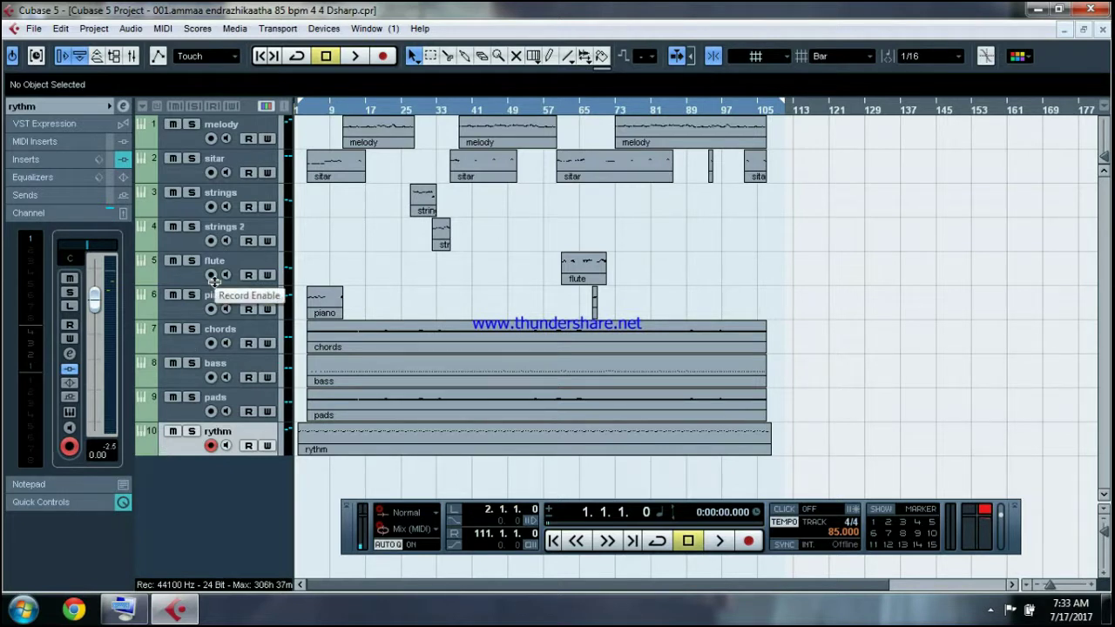
Load StylusRMX in the first VST instrument slot with its own MIDI track and open its suite and element browser
left_click(323, 29)
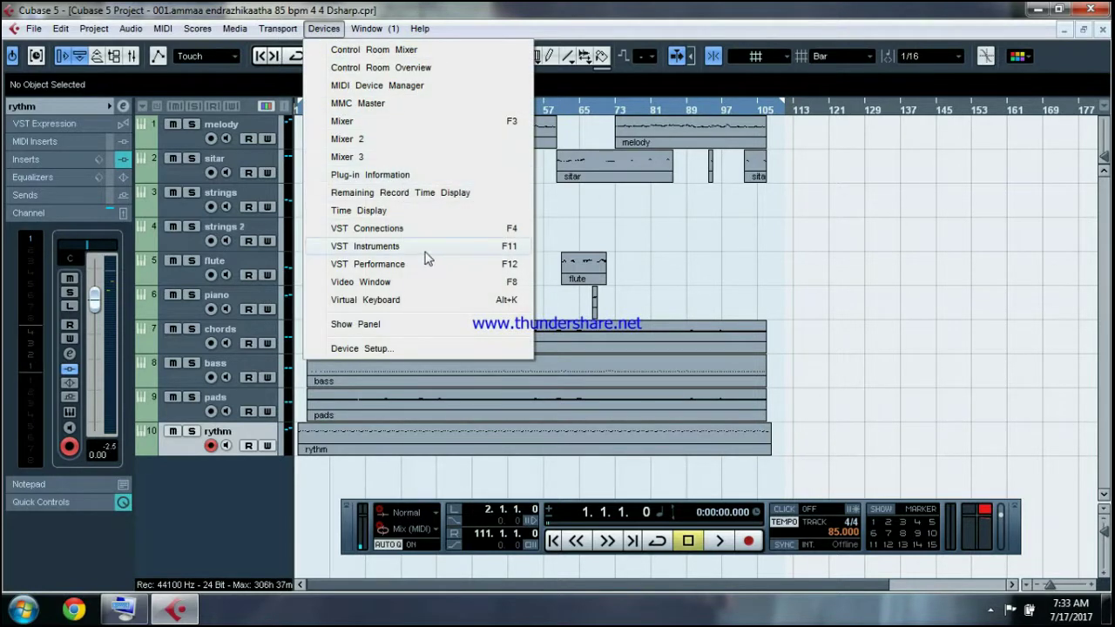
left_click(425, 252)
left_click(480, 117)
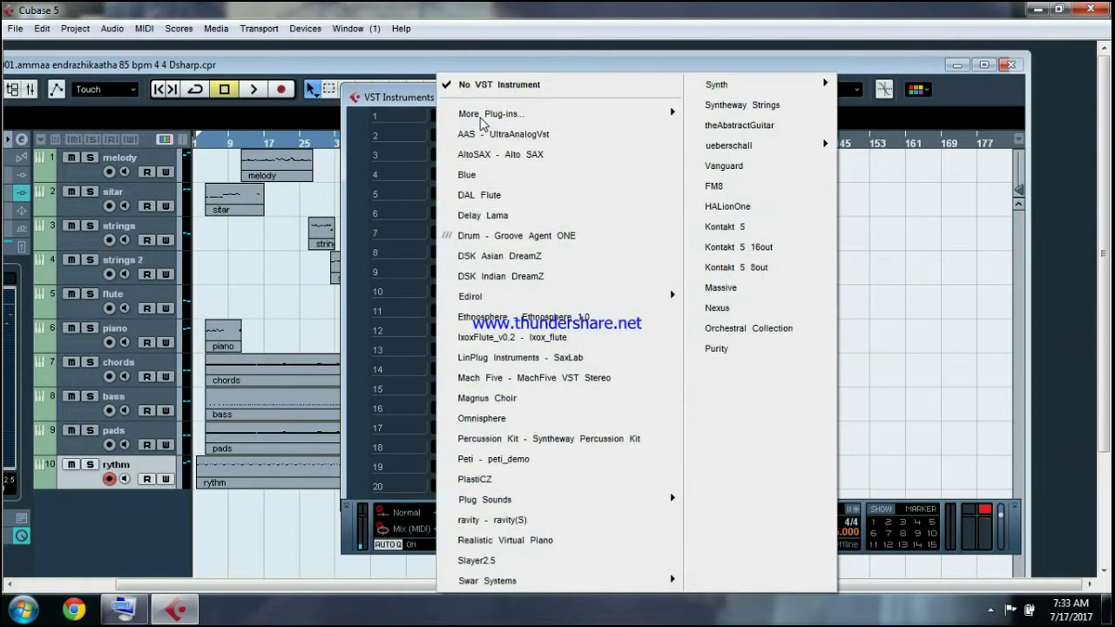
mouse_move(723, 84)
left_click(744, 116)
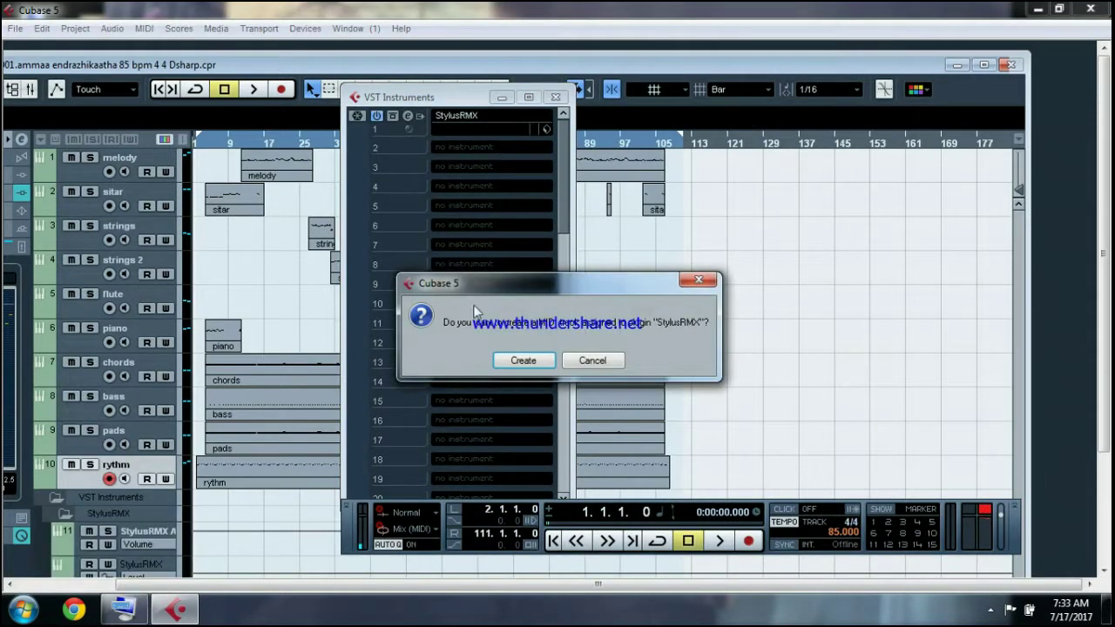
left_click(535, 370)
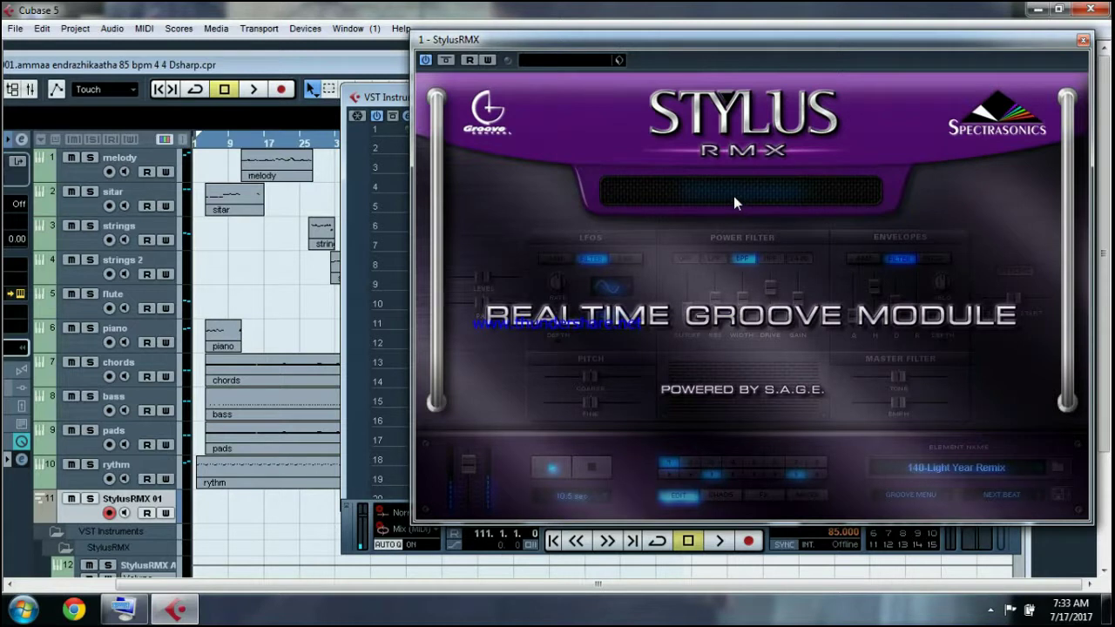
left_click(732, 191)
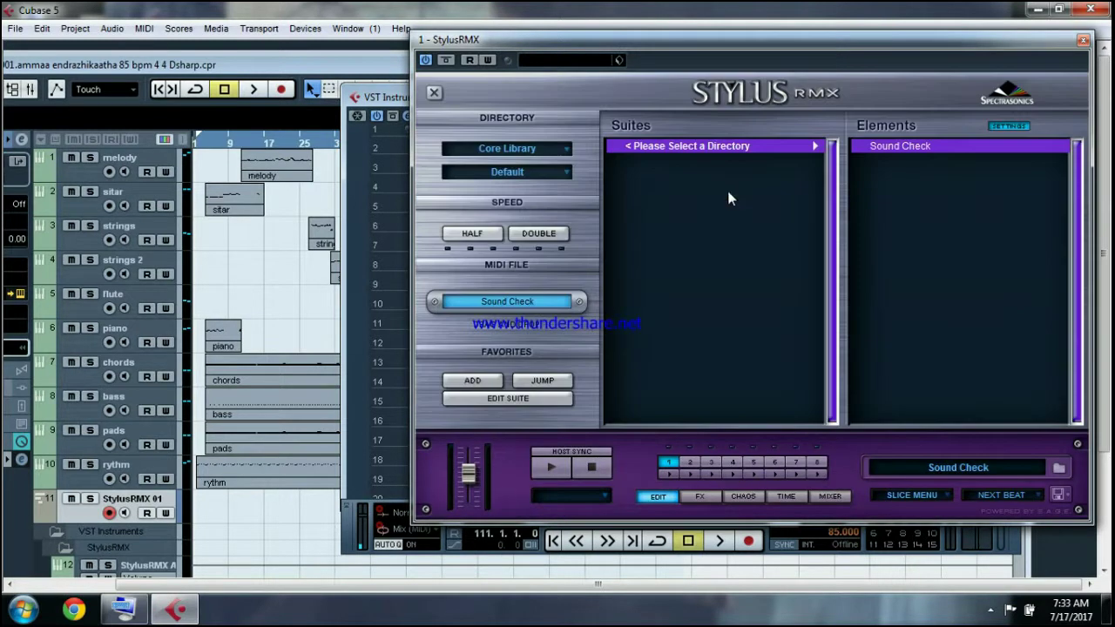
Switch the StylusRMX browser to the User Libraries directory and its Indian Traditional library
left_click(558, 150)
left_click(485, 180)
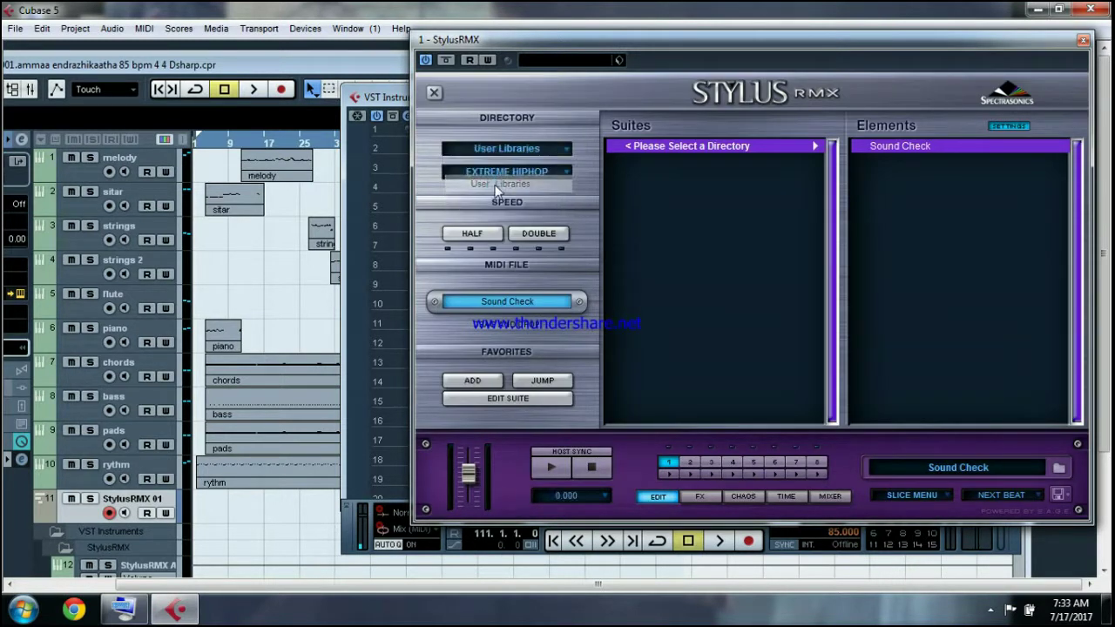
left_click(565, 174)
left_click(523, 224)
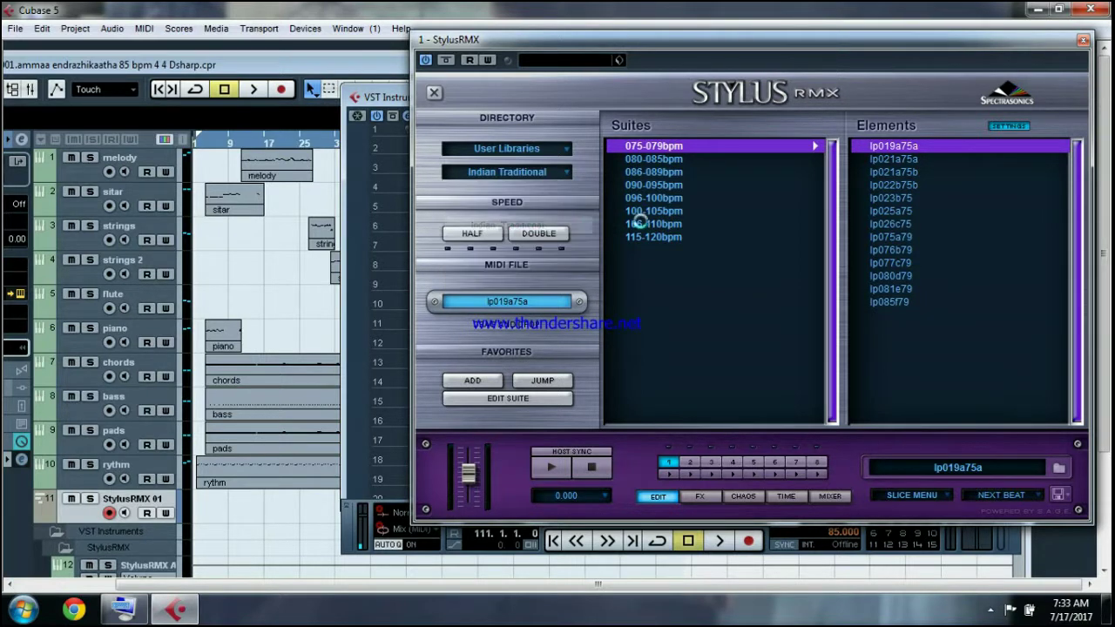
Audition elements 01, 02 and 04 of the Tabla 080 4'4 suite, leave Tabla080 04 loaded and stop the preview
left_click_drag(834, 165, 833, 331)
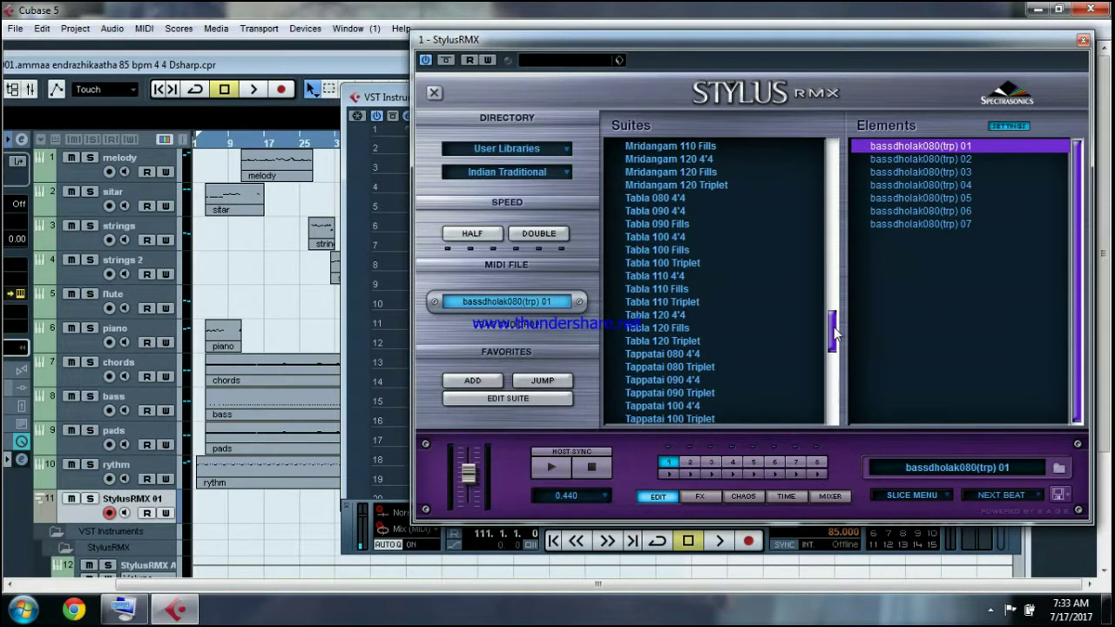
left_click(659, 196)
left_click(914, 149)
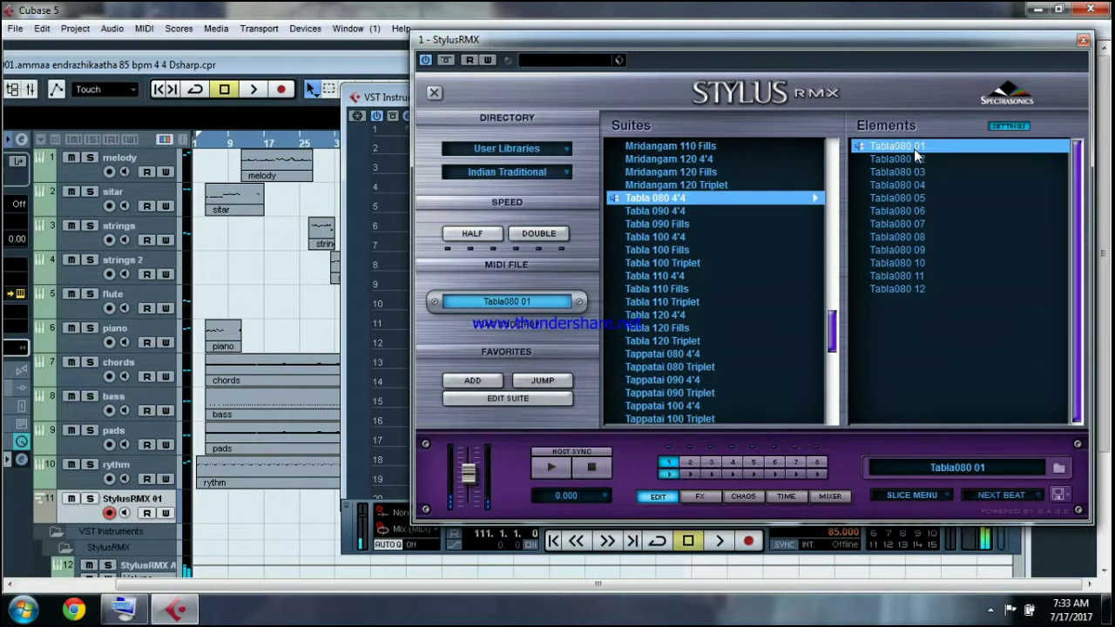
left_click(915, 161)
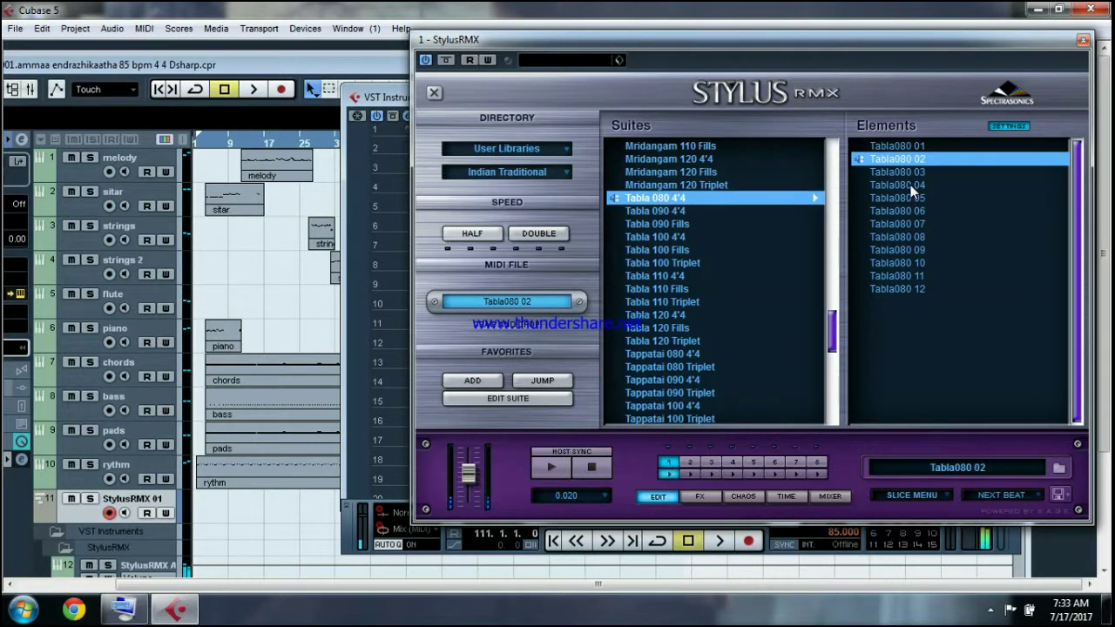
left_click(911, 185)
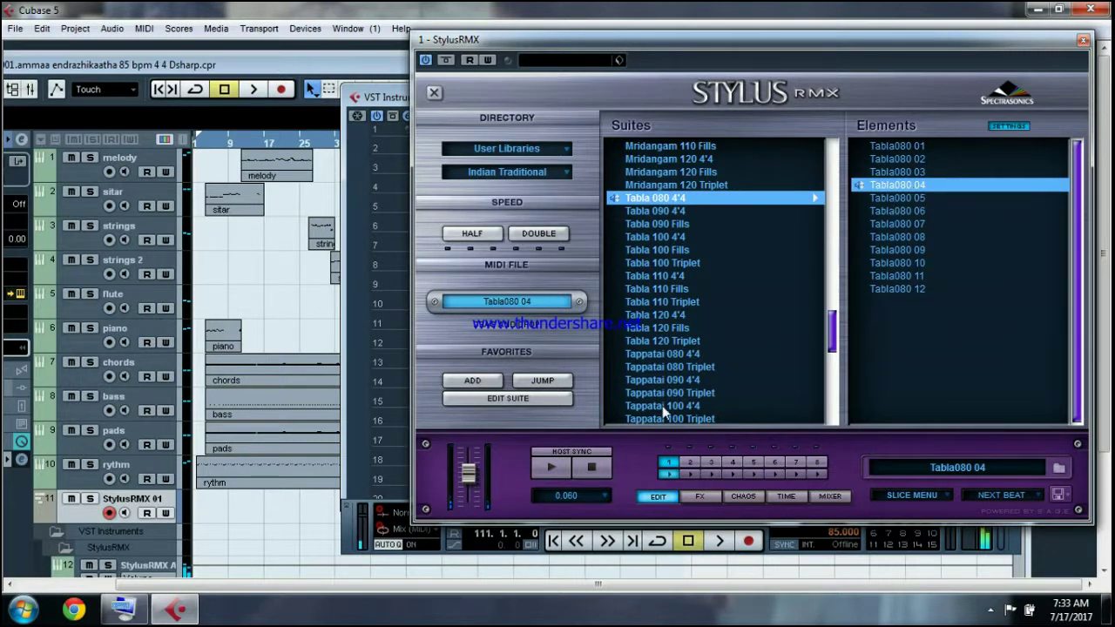
left_click(587, 468)
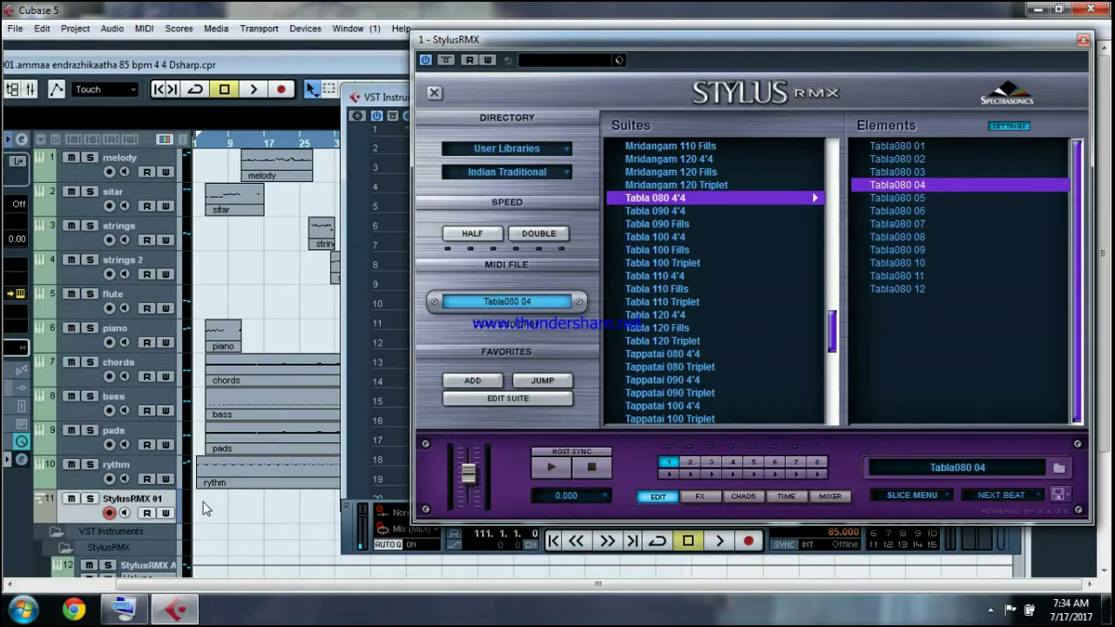
Place the Tabla080 04 MIDI file on the StylusRMX track, close the instrument window and move the part to start at bar 8
left_click_drag(491, 300, 233, 505)
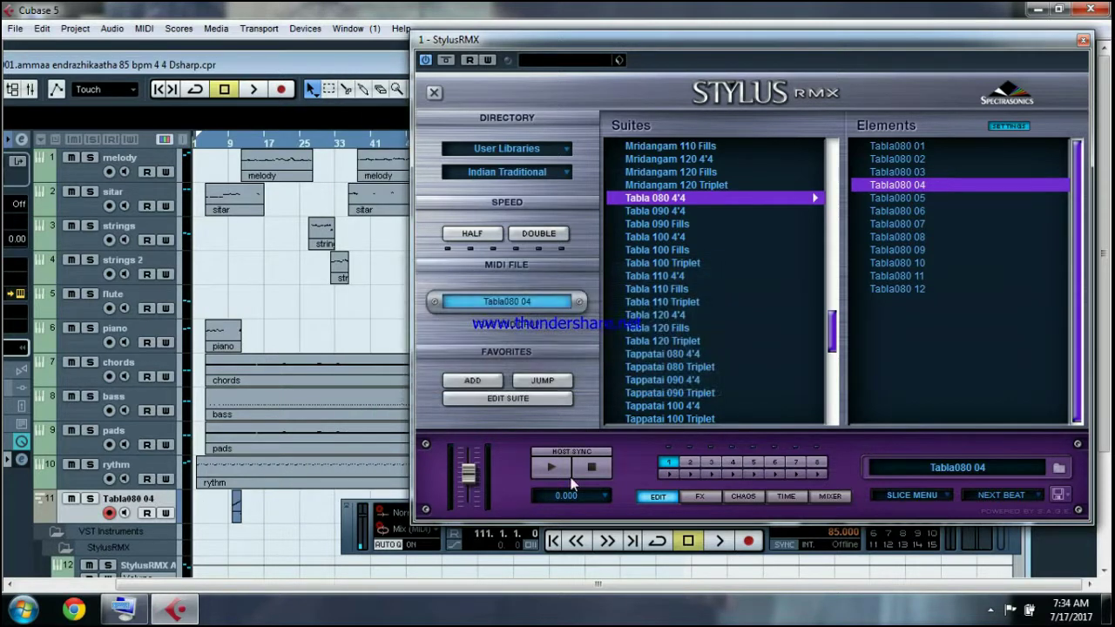
left_click(1084, 39)
left_click_drag(207, 143, 519, 554)
left_click_drag(367, 505, 325, 506)
Play the mix through the tabla part, maximize the project window, collapse the VST Instruments folder and stop playback
left_click(219, 145)
key("space")
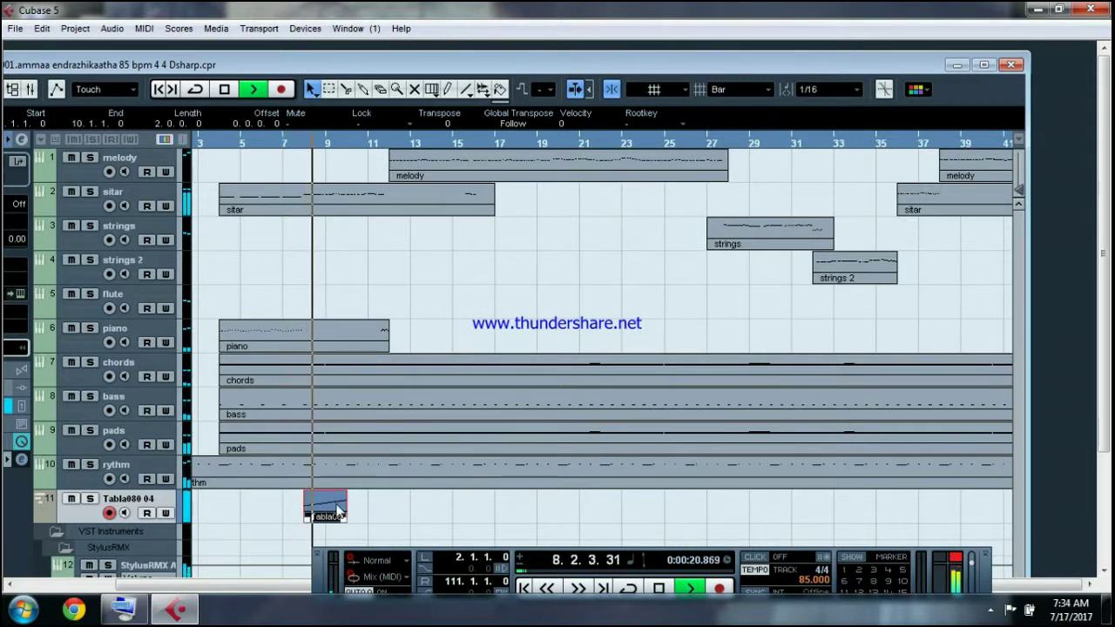
double_click(575, 65)
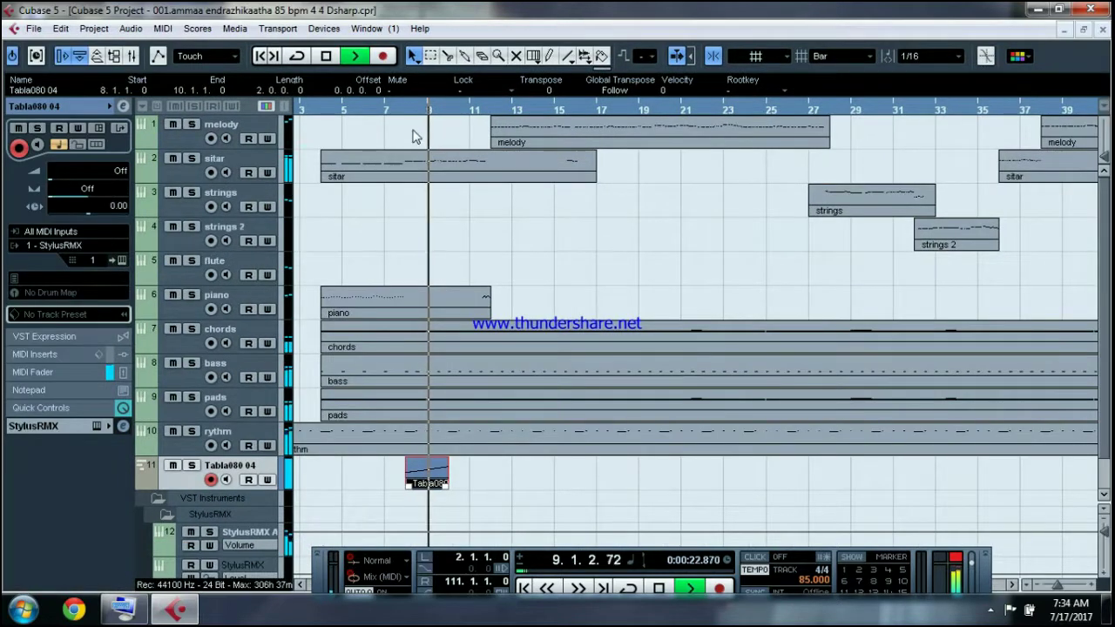
key("h")
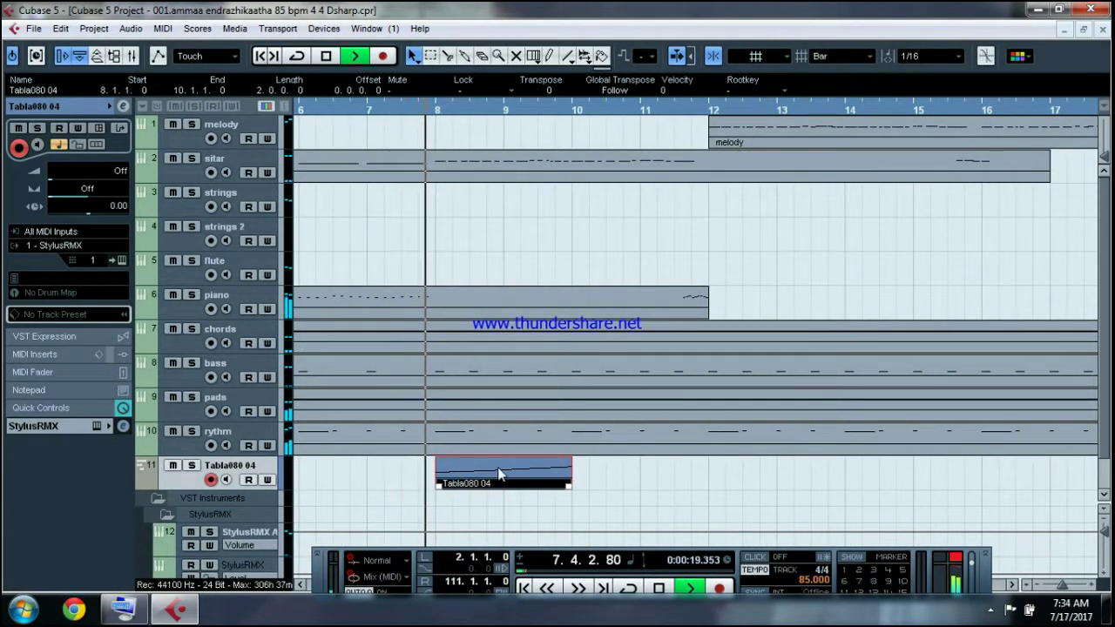
left_click(157, 498)
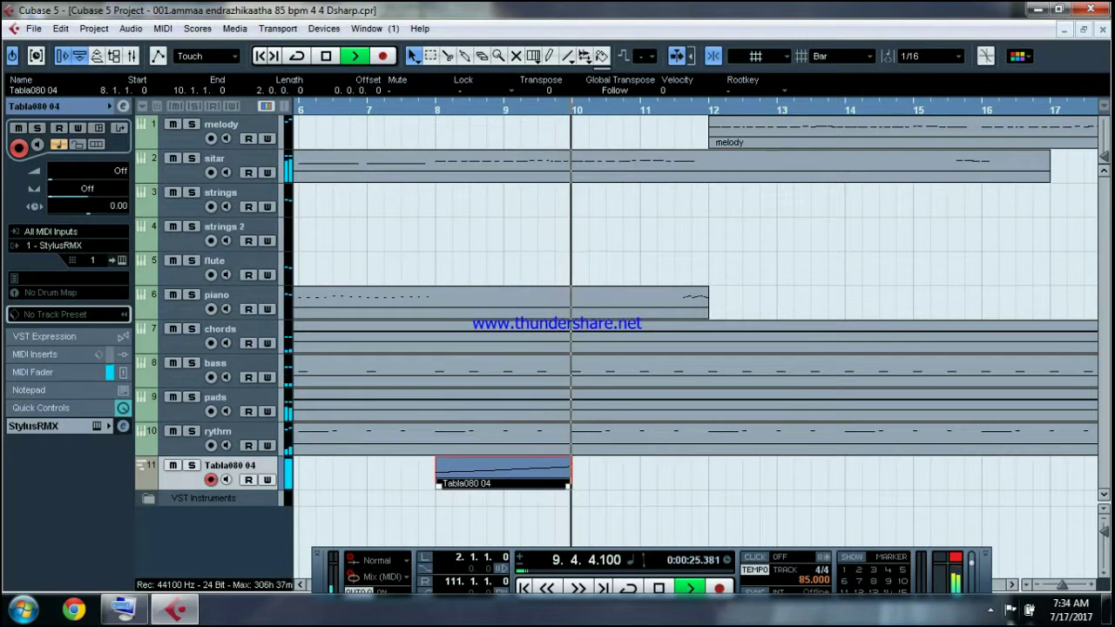
key("space")
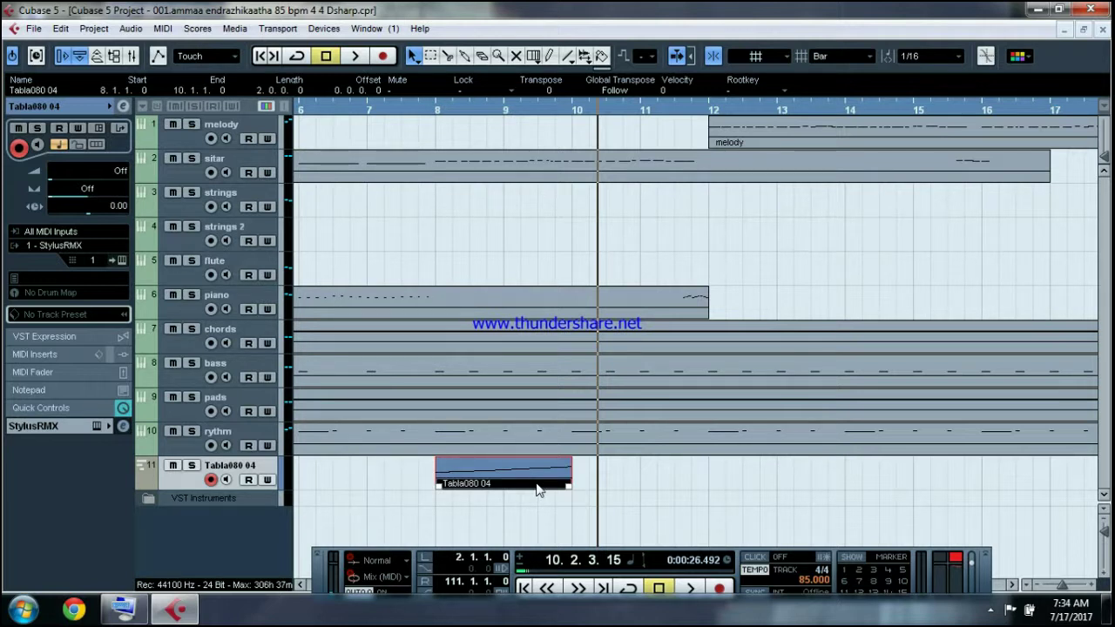
Duplicate the Tabla080 04 part end to end along its track until the copies reach bar 108
key("ctrl+d")
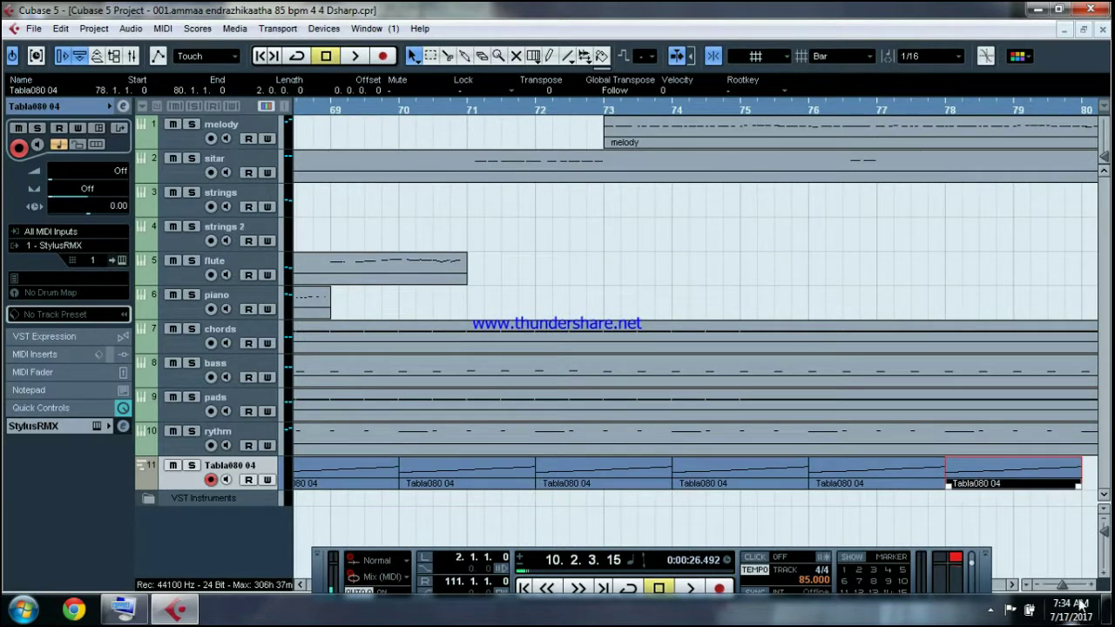
left_click_drag(1056, 586, 1048, 590)
key("ctrl+d")
key("ctrl+d")
key("ctrl+d")
key("ctrl+d")
key("ctrl+d")
key("ctrl+d")
key("ctrl+d")
key("ctrl+d")
key("ctrl+d")
key("ctrl+d")
key("ctrl+d")
key("ctrl+d")
key("ctrl+d")
key("ctrl+d")
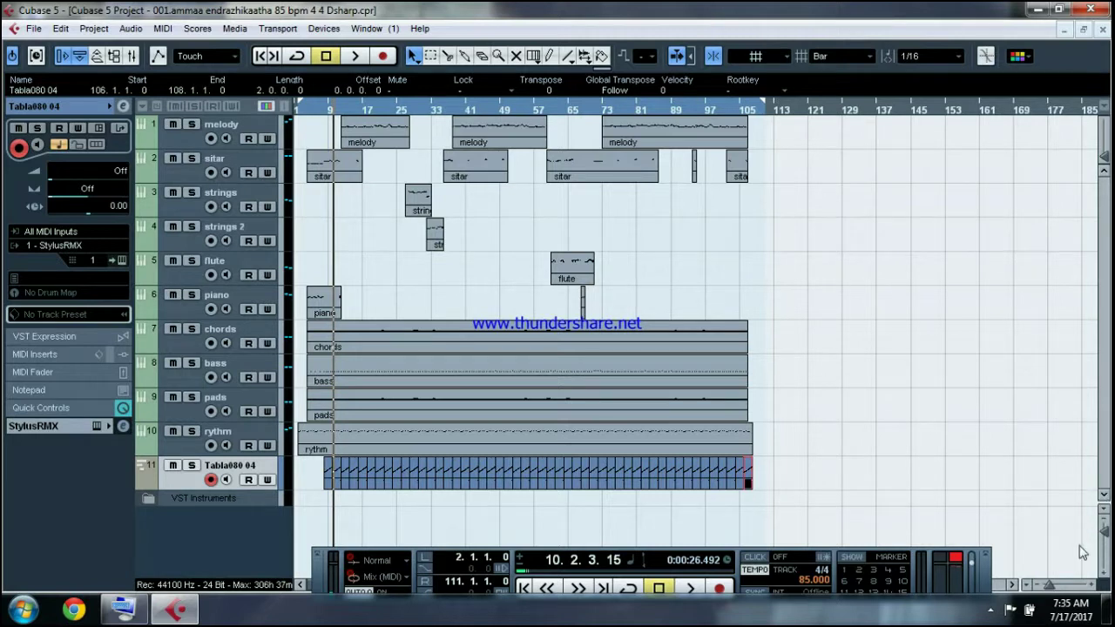
Delete all notes after the opening hit in the last tabla part, starting at bar 106, and close the Key Editor
double_click(750, 475)
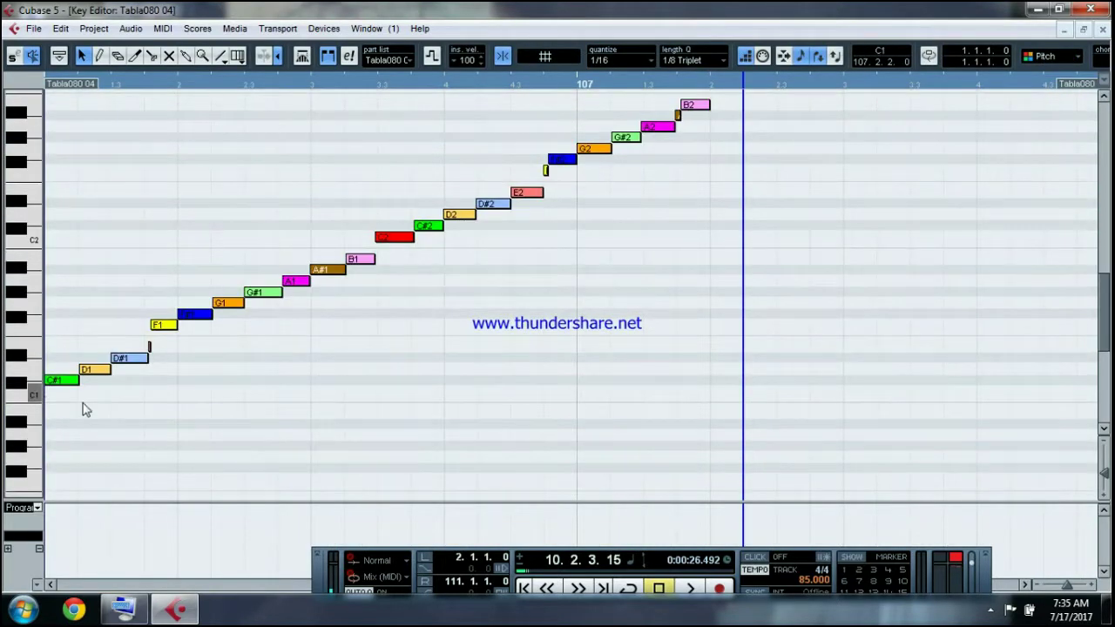
left_click_drag(82, 404, 1008, 262)
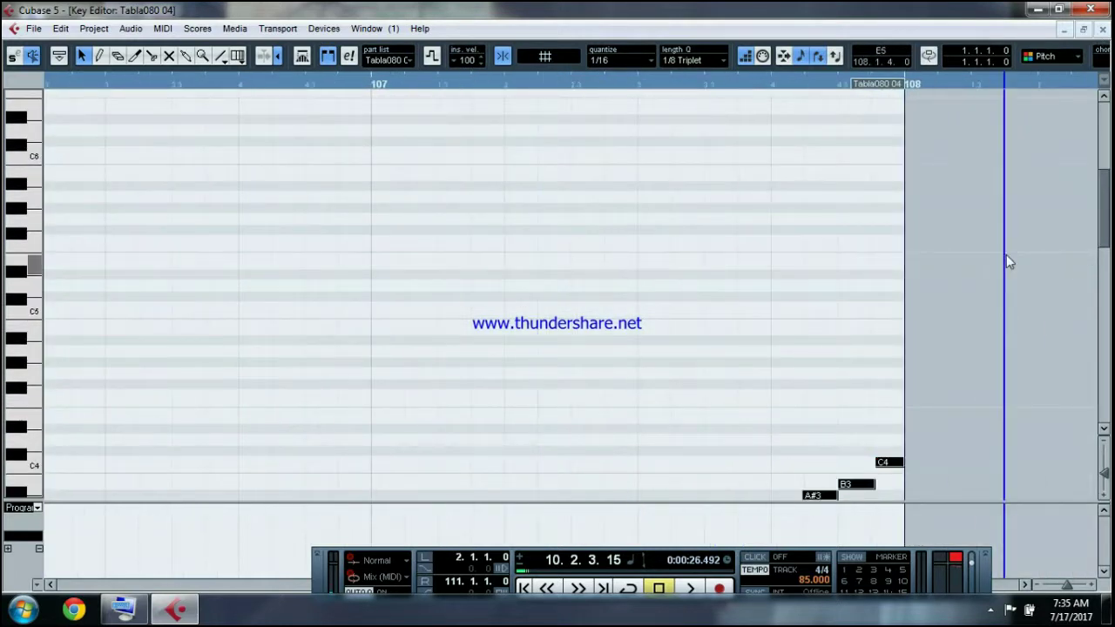
key("Delete")
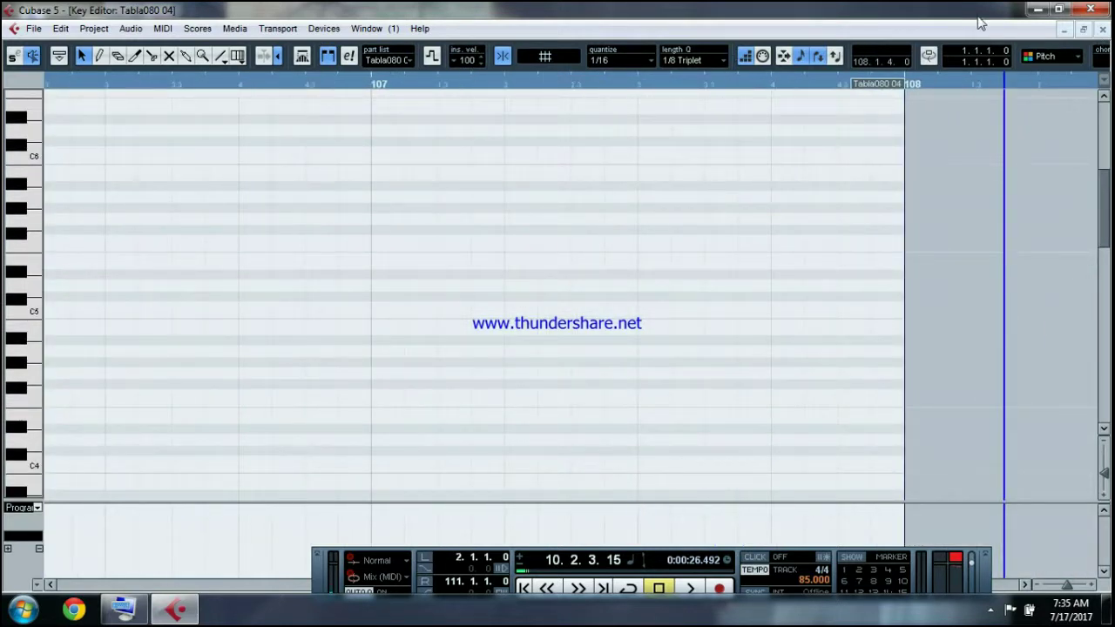
left_click(1102, 29)
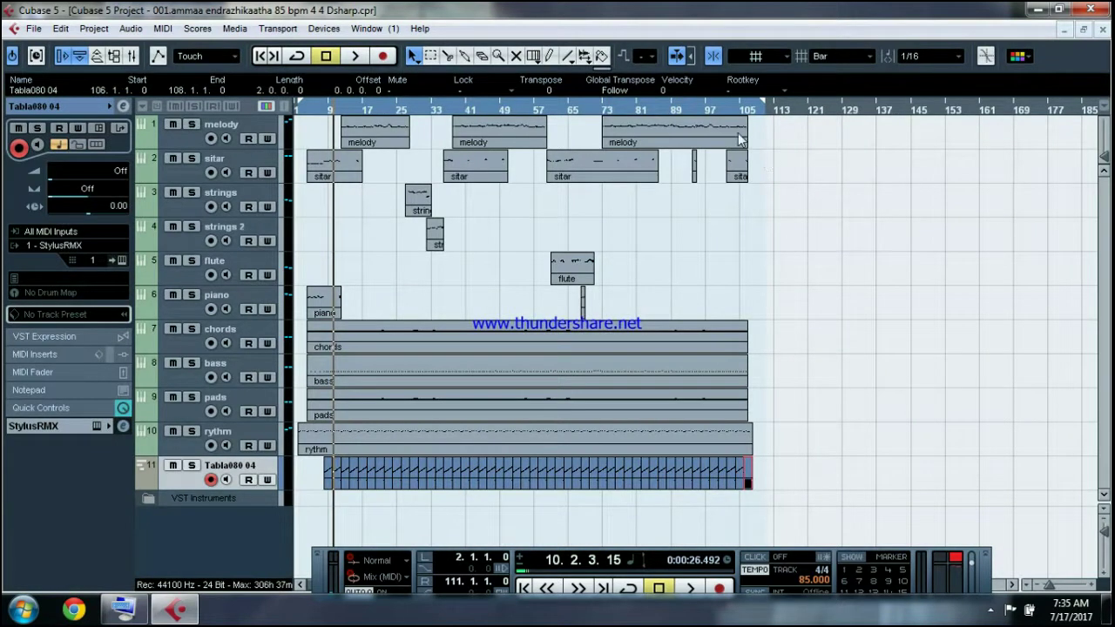
Play the song's ending from about bar 104, briefly soloing the tabla track, and stop playback
left_click(736, 113)
key("space")
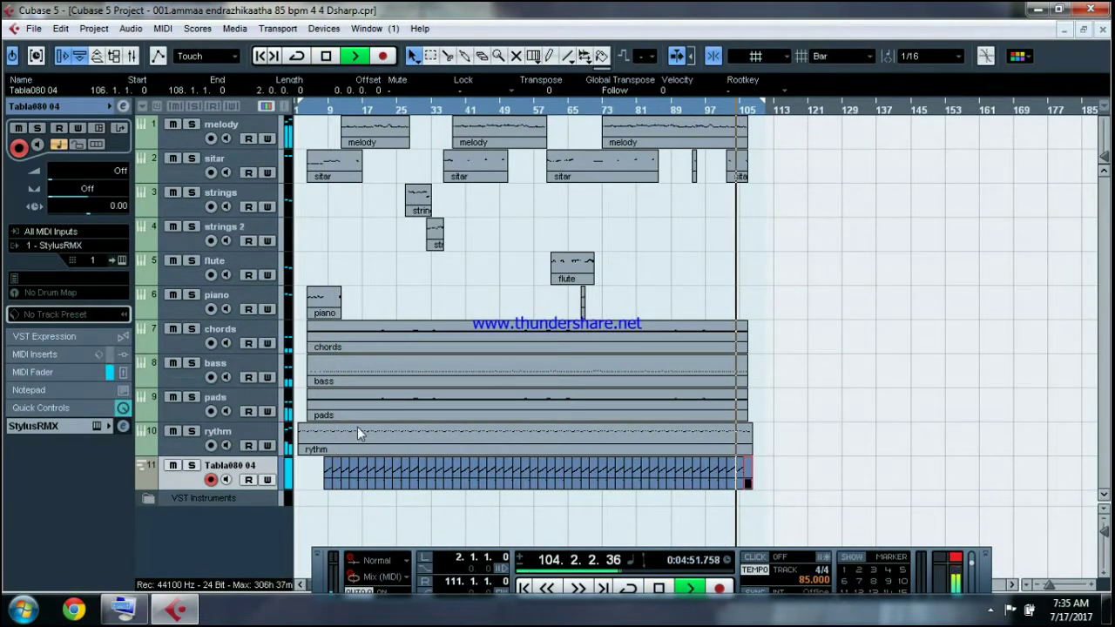
left_click(193, 466)
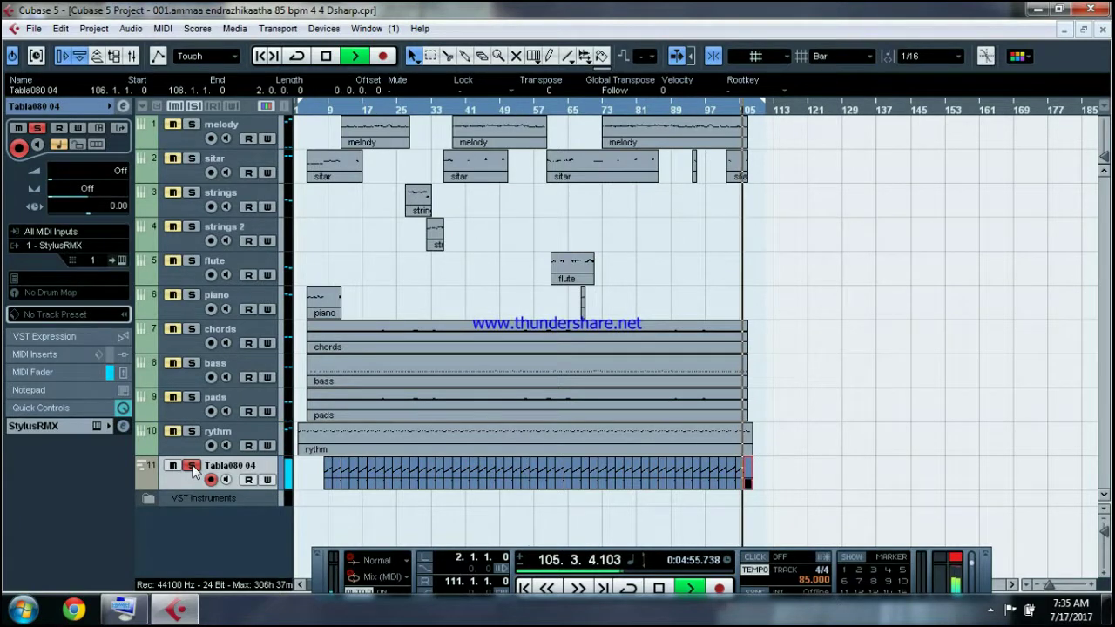
left_click(193, 466)
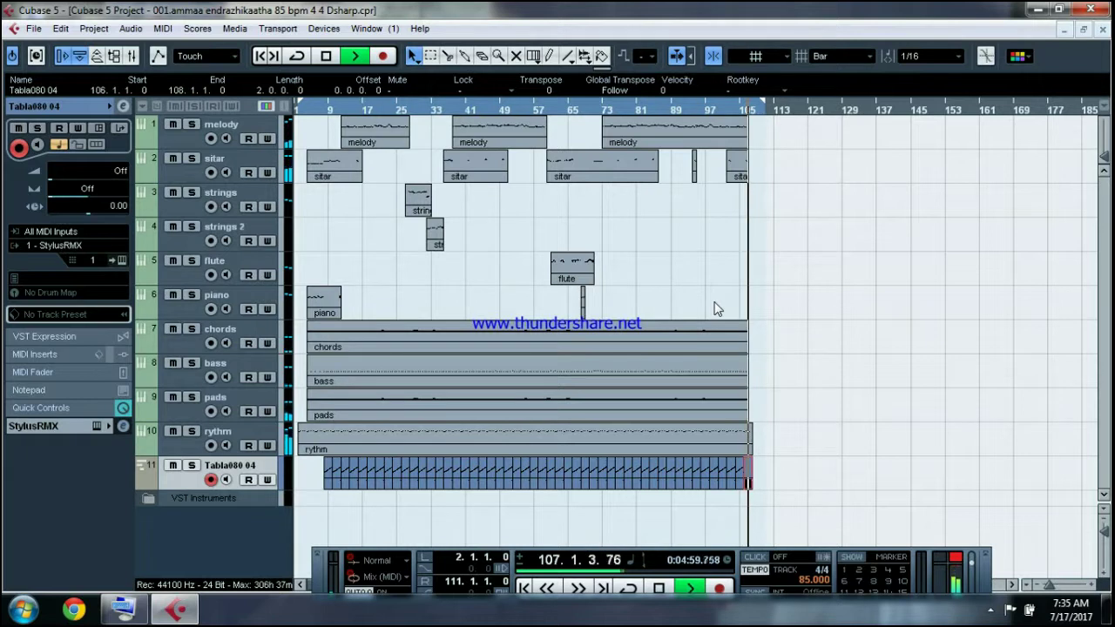
key("space")
Move the final single-hit tabla part one bar later so it starts at bar 107
left_click_drag(745, 109, 737, 296)
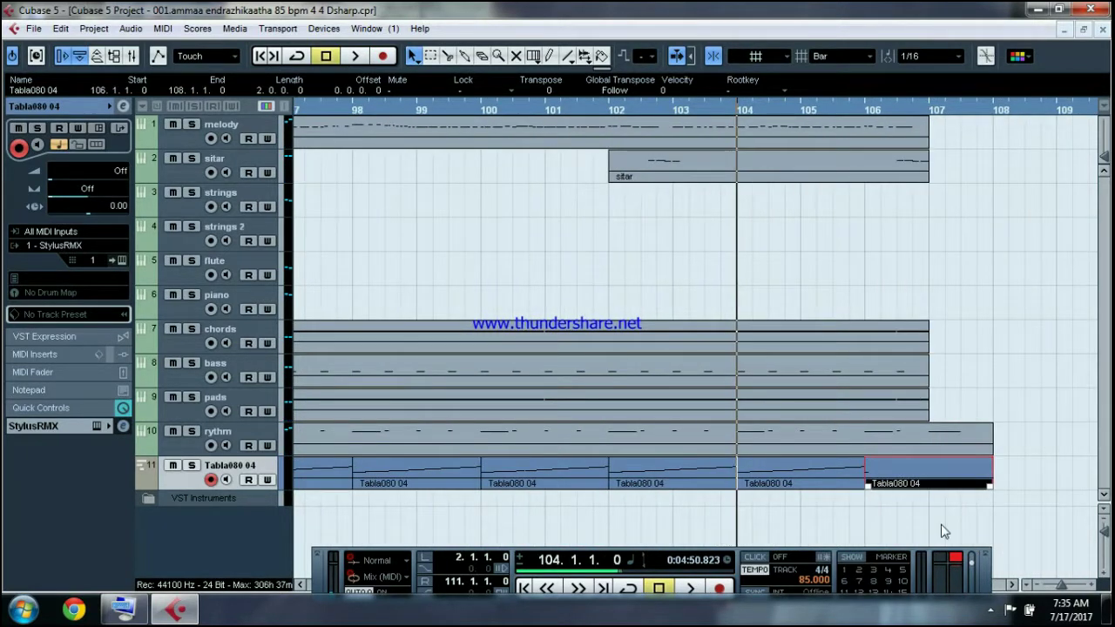
left_click_drag(913, 479, 976, 478)
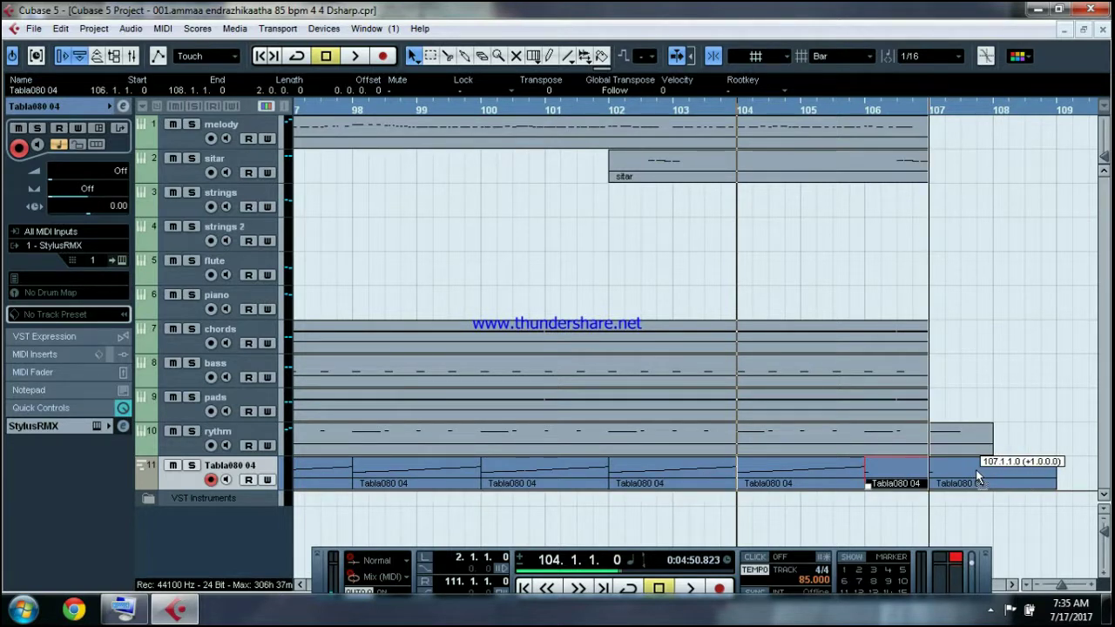
left_click_drag(977, 476, 979, 474)
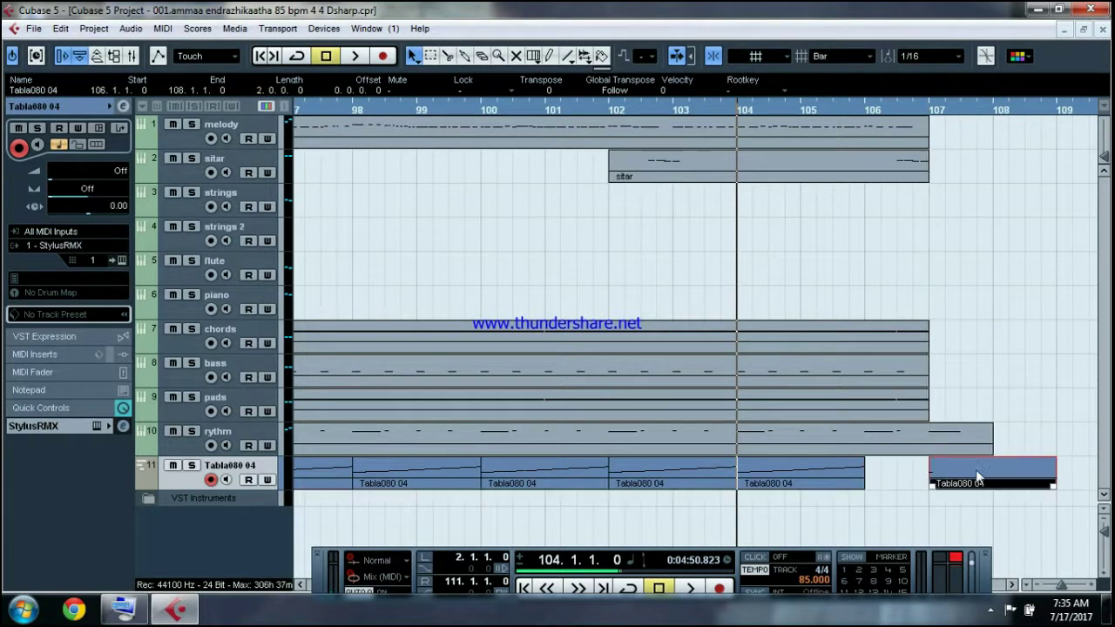
Duplicate the bar 104 tabla part to bar 106, shorten the copy to one bar and keep the single-hit part at bar 107
left_click(796, 484)
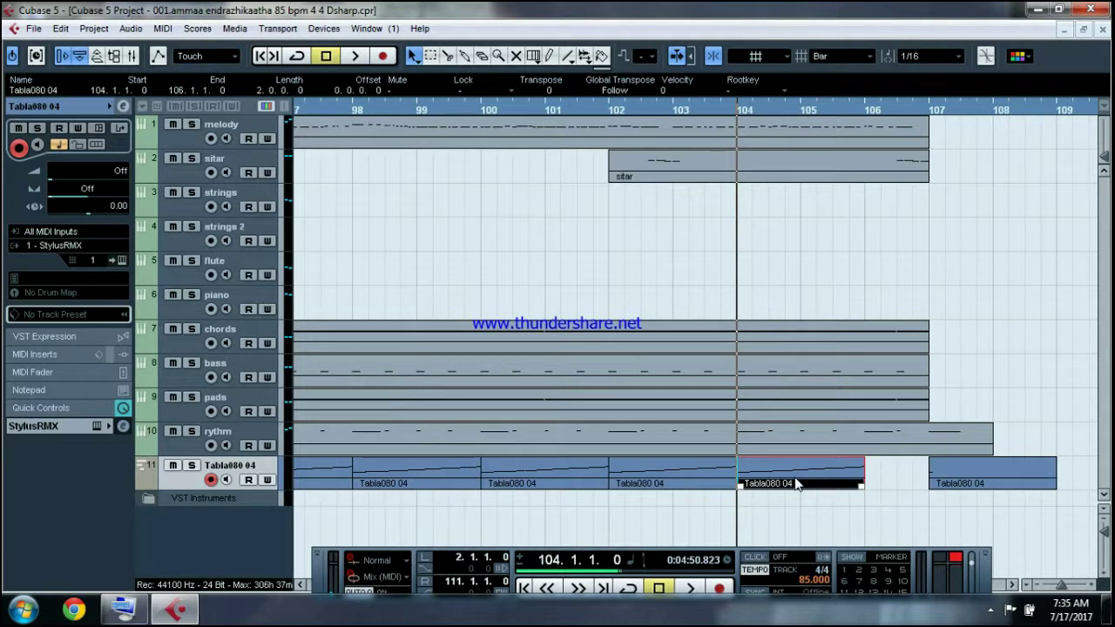
key("ctrl+d")
left_click_drag(900, 486, 949, 486)
left_click(986, 482)
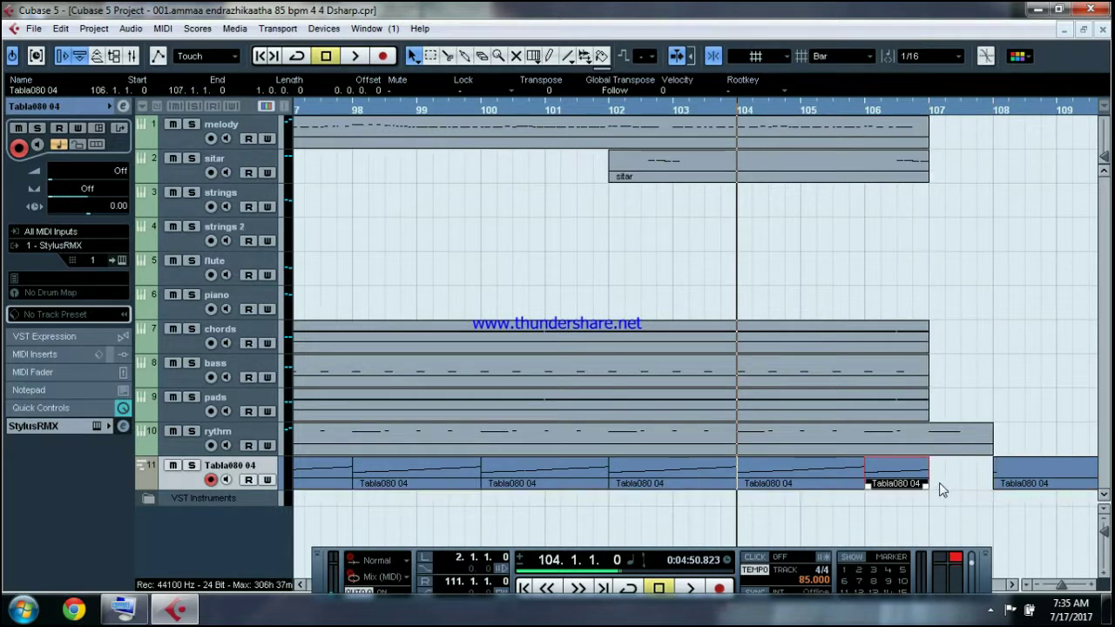
left_click_drag(1036, 475, 973, 475)
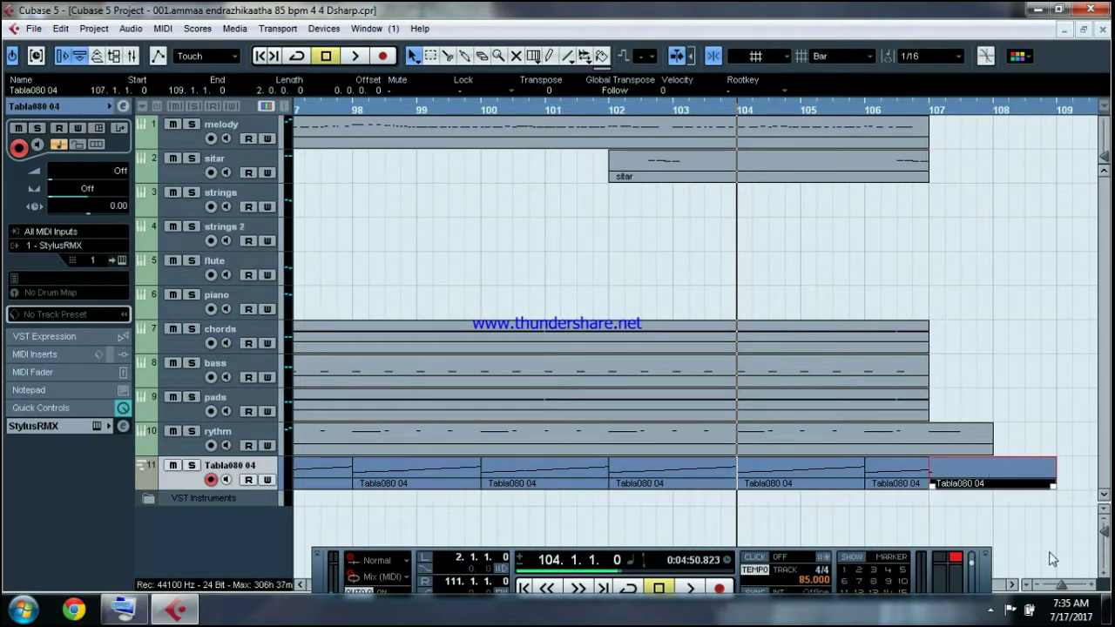
Return the project cursor to bar 1 and open the StylusRMX A channel settings from the mixer
left_click_drag(1061, 587, 1053, 587)
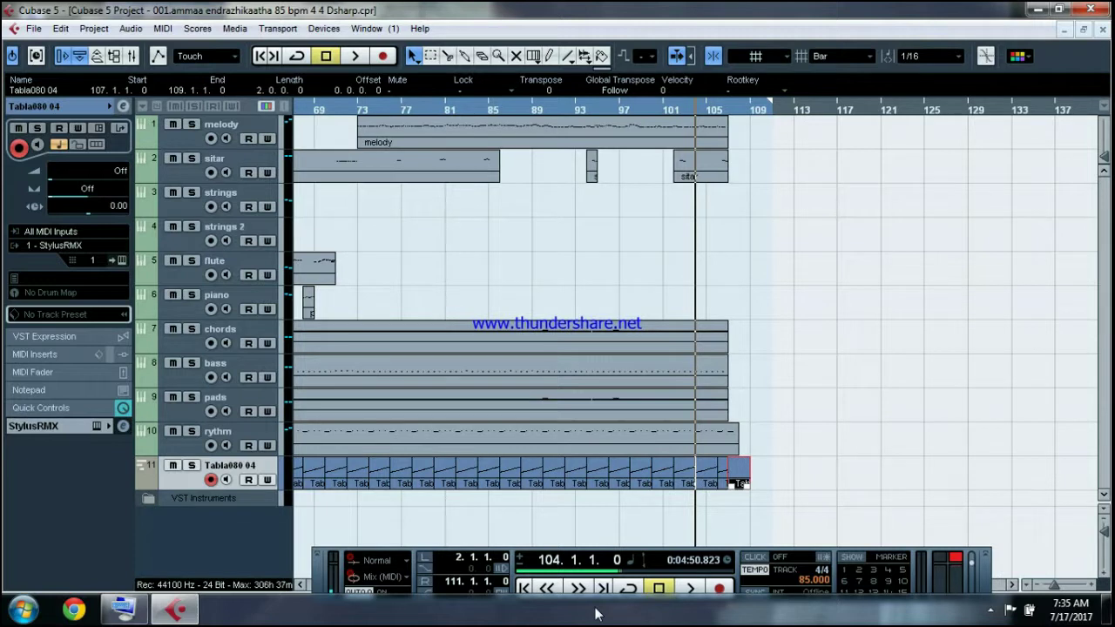
left_click(526, 589)
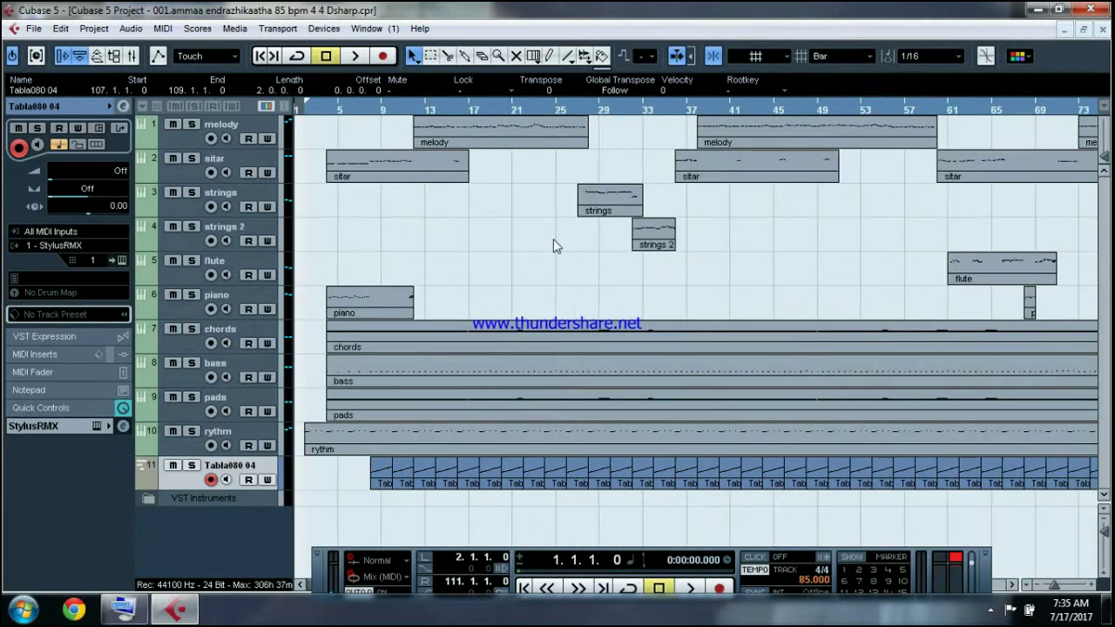
left_click(328, 32)
left_click(361, 143)
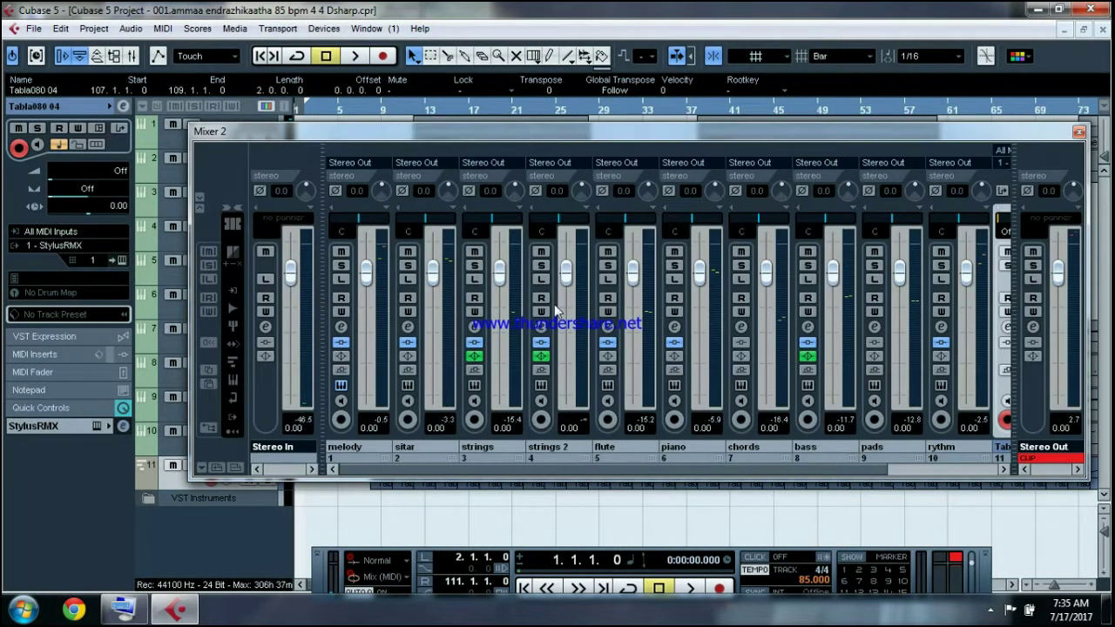
left_click_drag(664, 473, 844, 471)
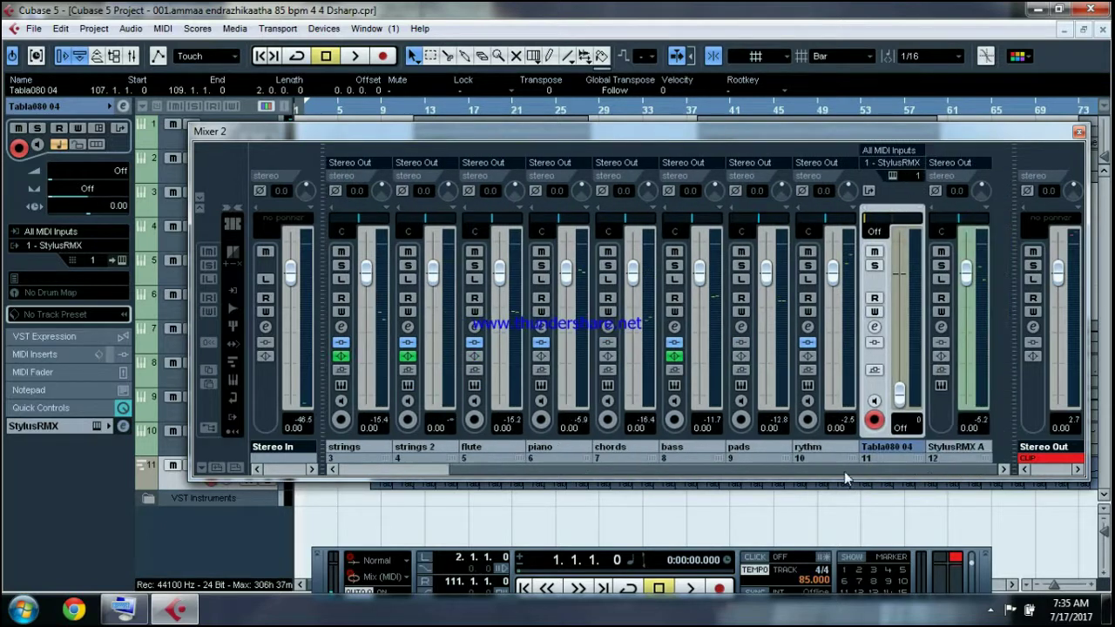
left_click(942, 326)
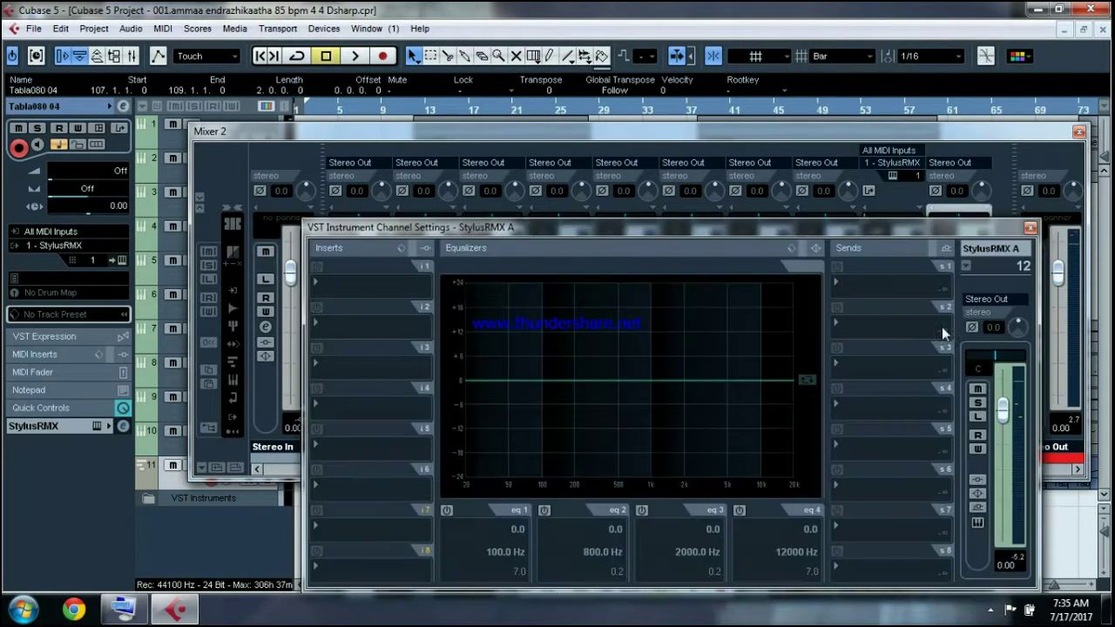
Add the Maximizer dynamics effect in the StylusRMX A channel's first insert slot
left_click(346, 283)
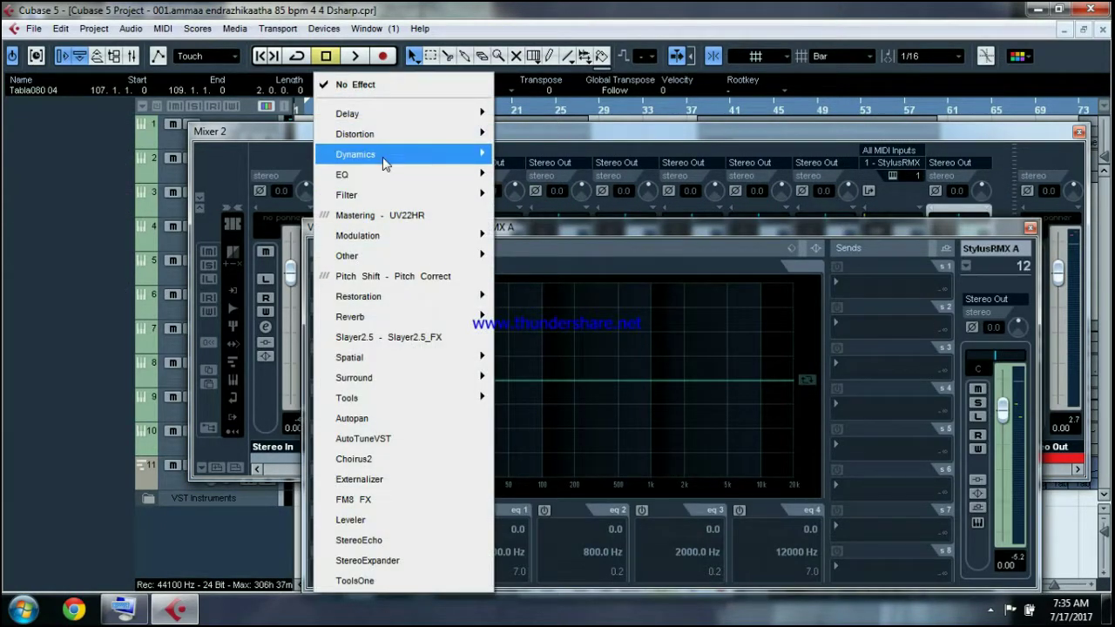
mouse_move(384, 155)
left_click(532, 277)
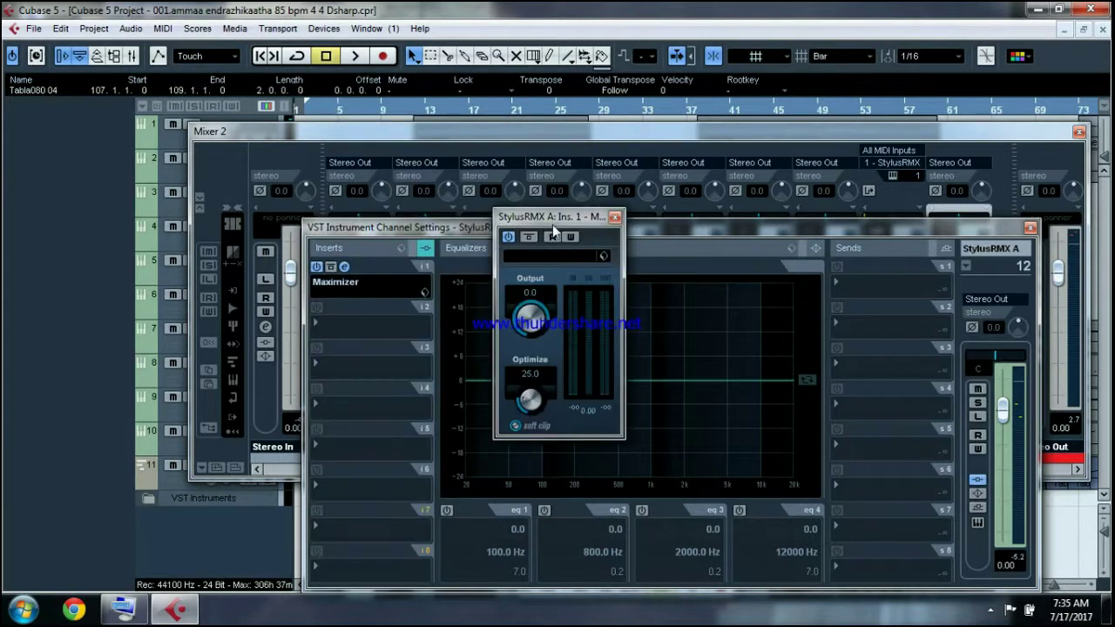
Add the MultibandCompressor in the StylusRMX A channel's second insert slot, load the Rock Master 3 preset and close the mixer windows
left_click(616, 217)
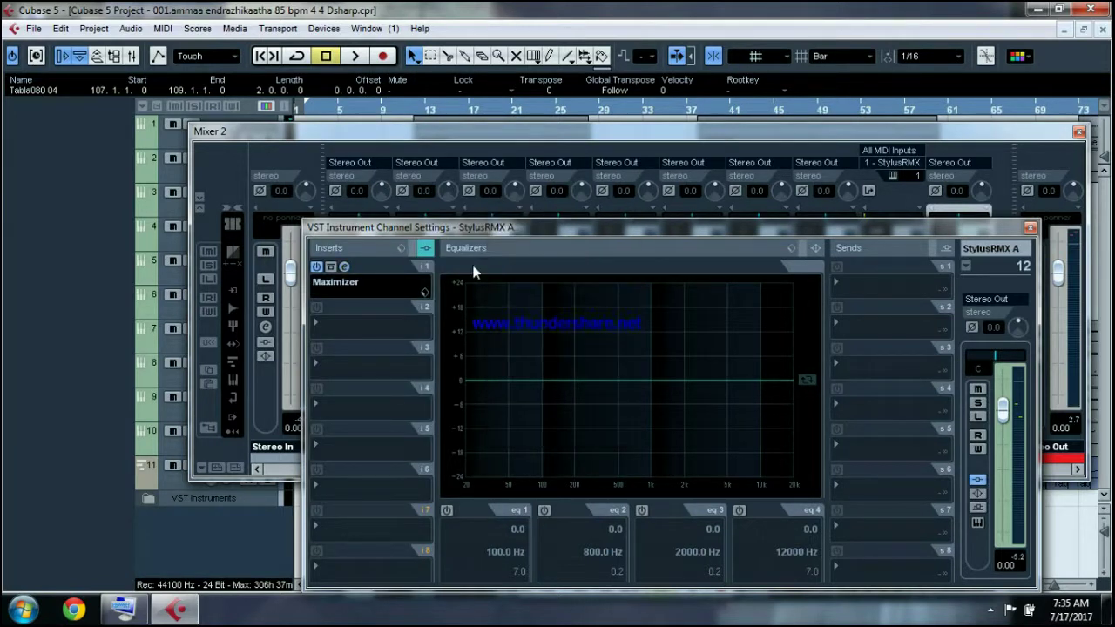
left_click(367, 325)
mouse_move(368, 165)
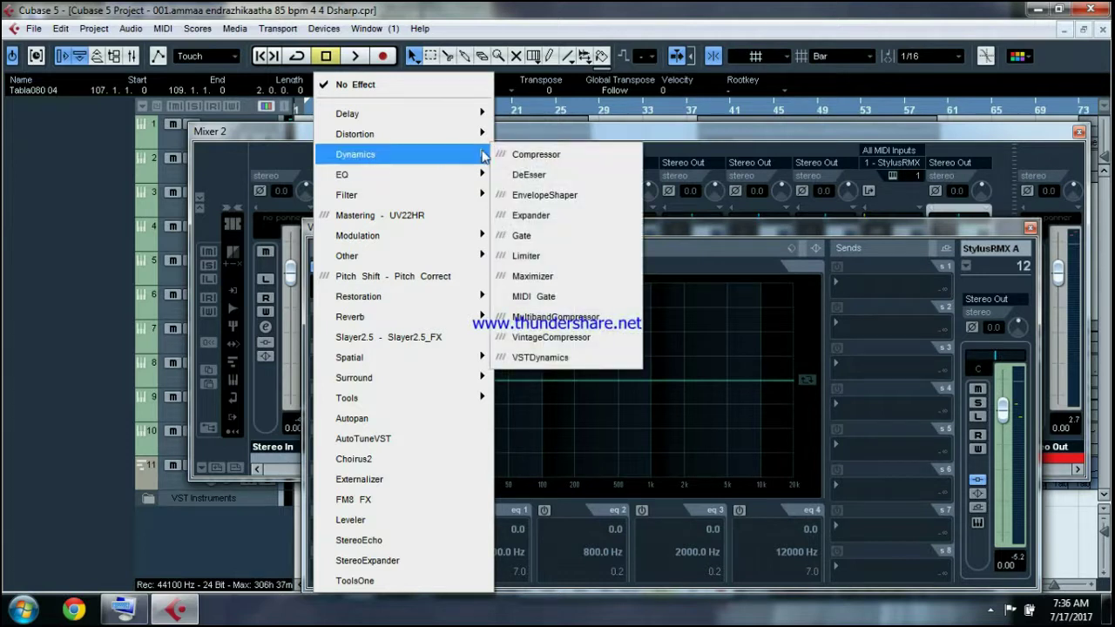
left_click(568, 321)
left_click(485, 263)
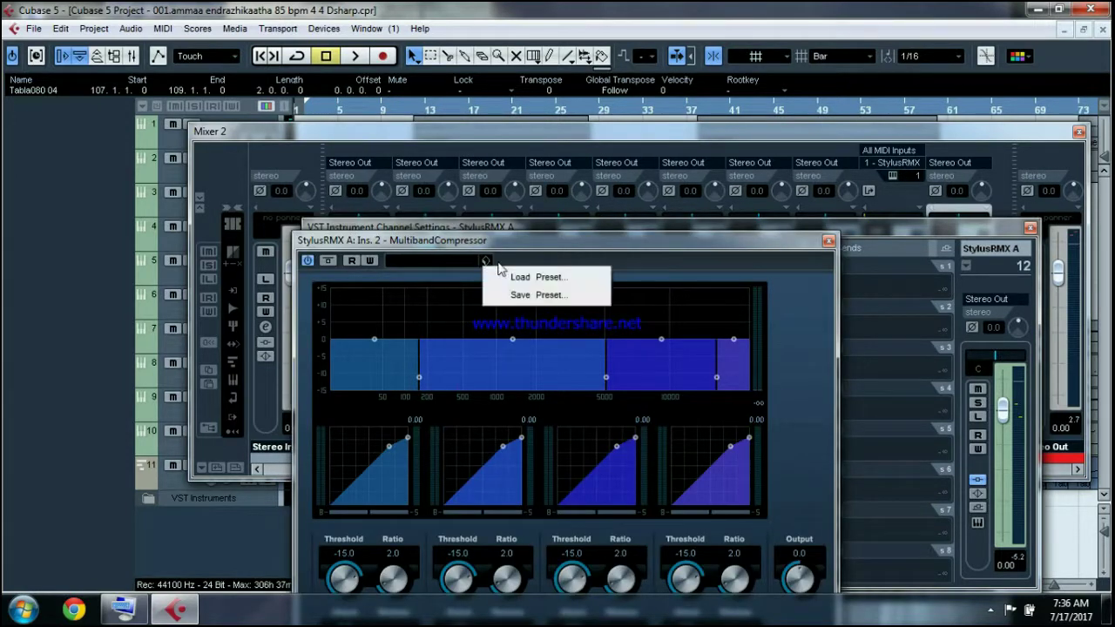
left_click(512, 277)
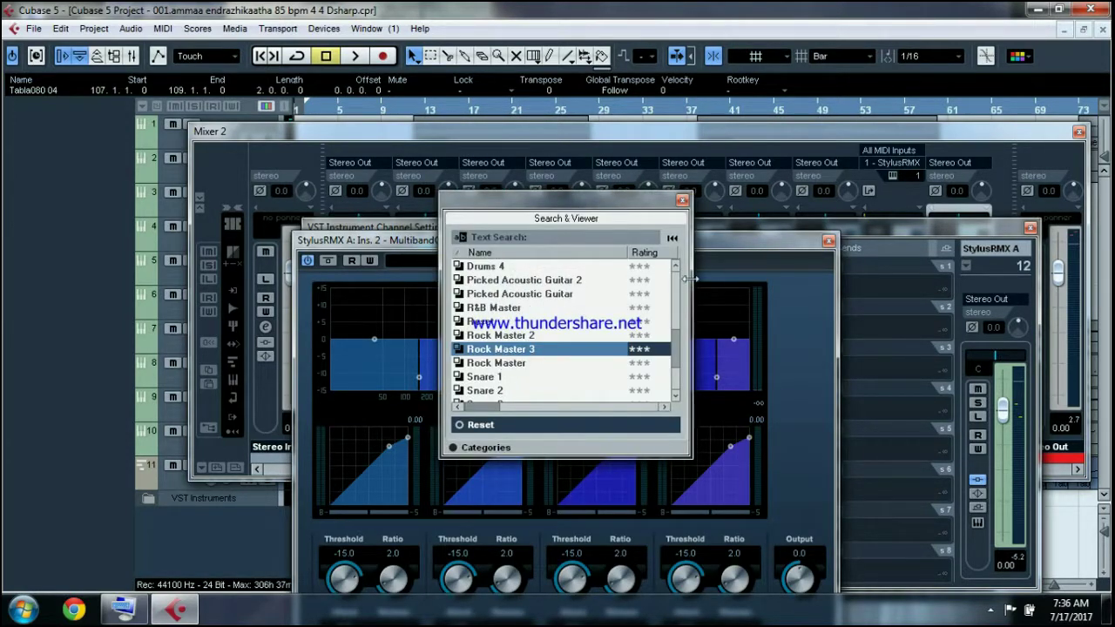
left_click(682, 200)
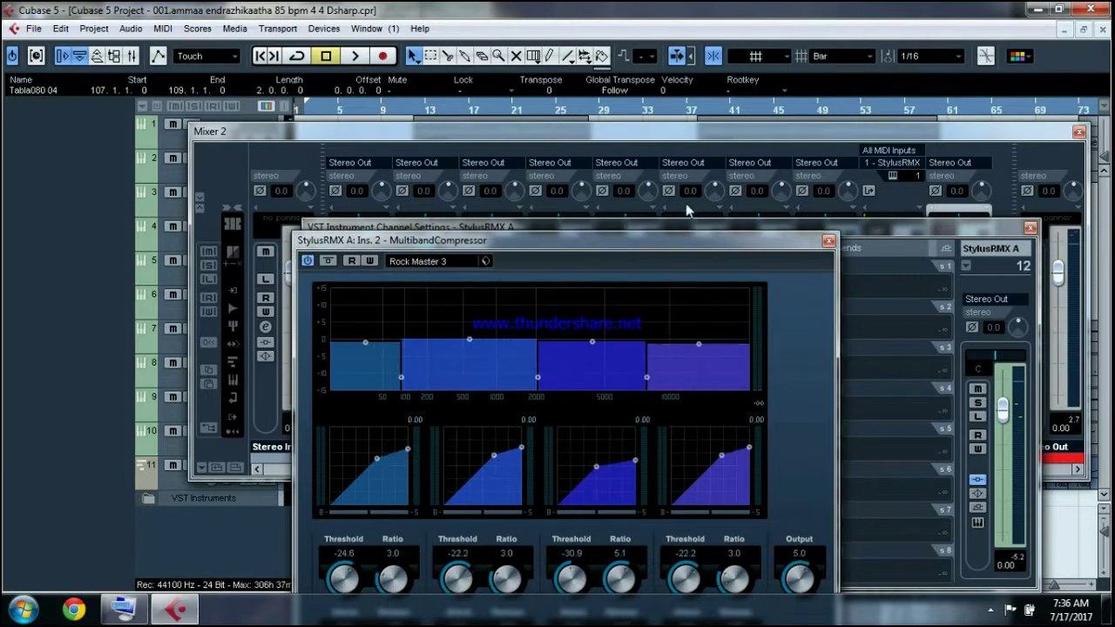
left_click(829, 241)
left_click(1030, 228)
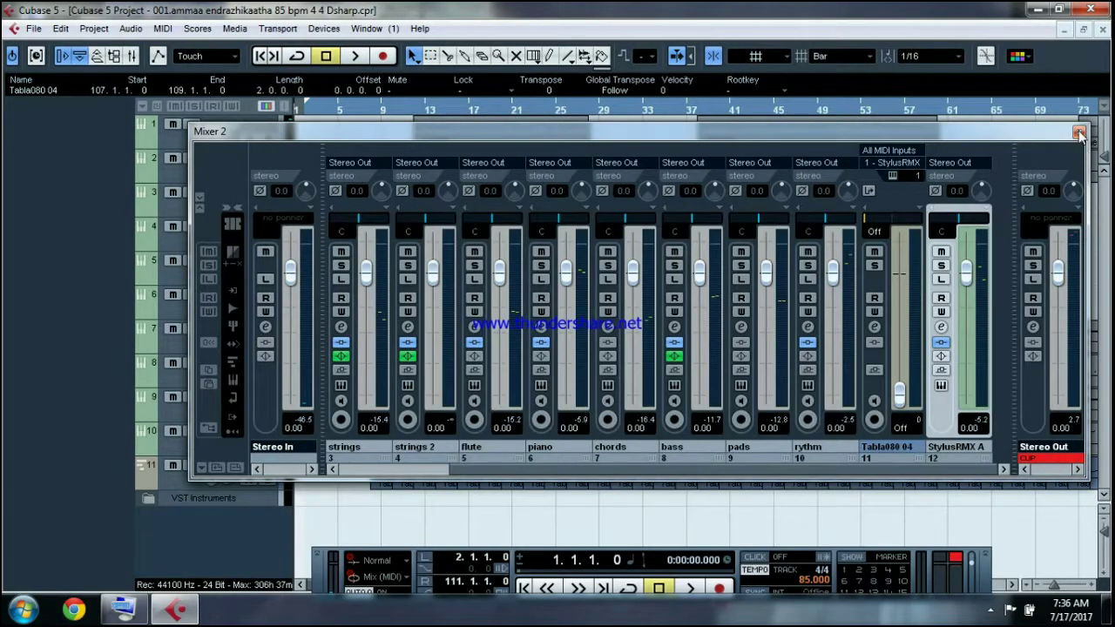
left_click(1080, 132)
Play the arrangement from bar 6 to hear the processed tabla loops with the other tracks, and stop around bar 17
left_click(355, 116)
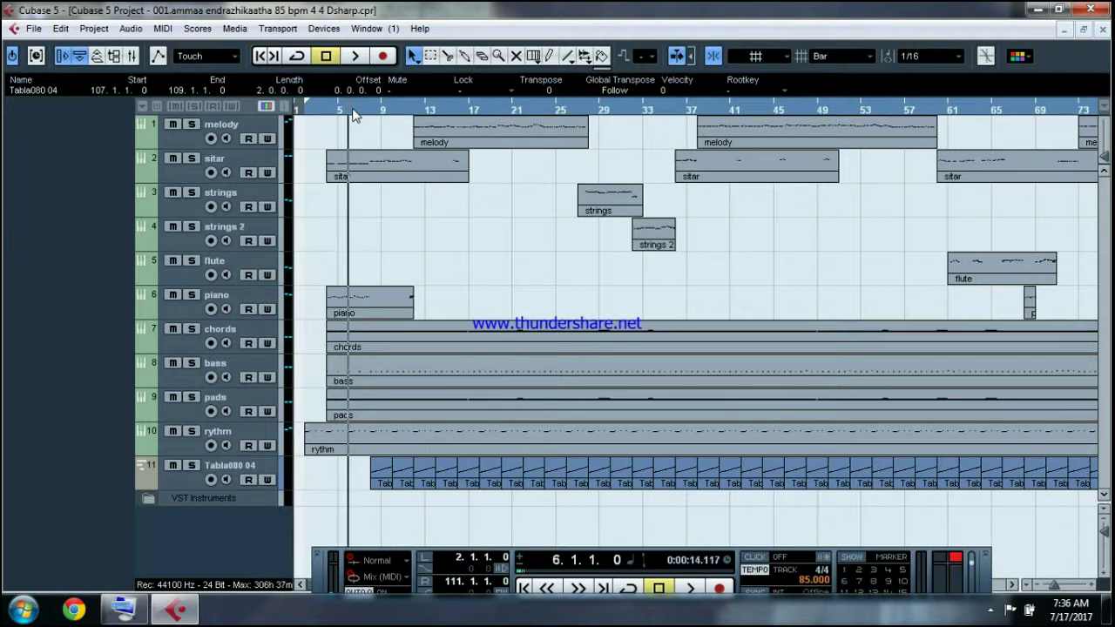
key("space")
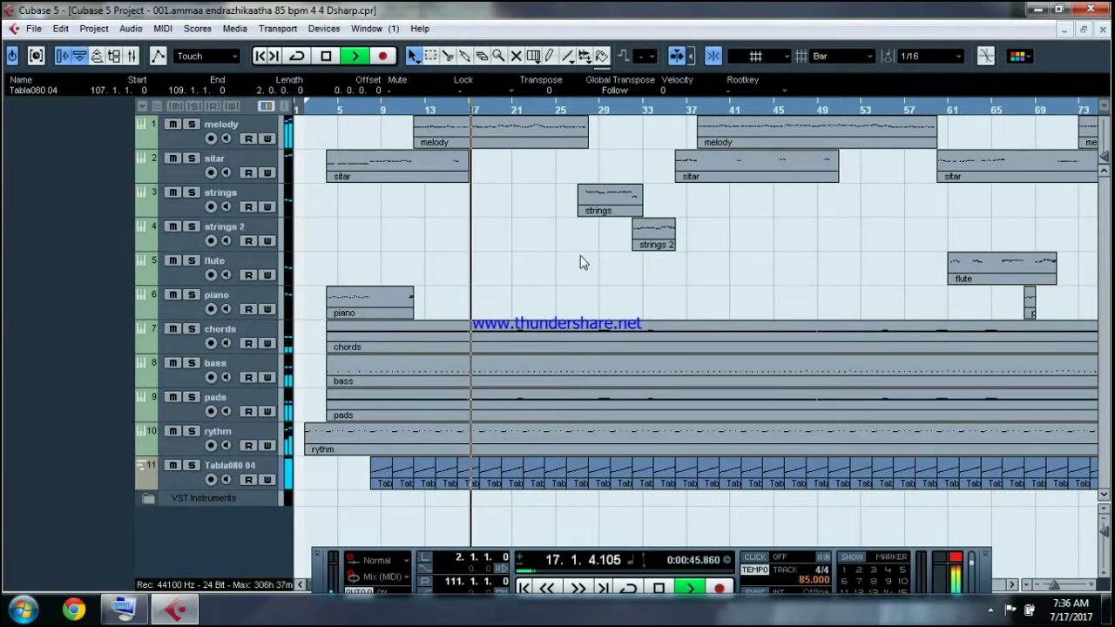
left_click(660, 588)
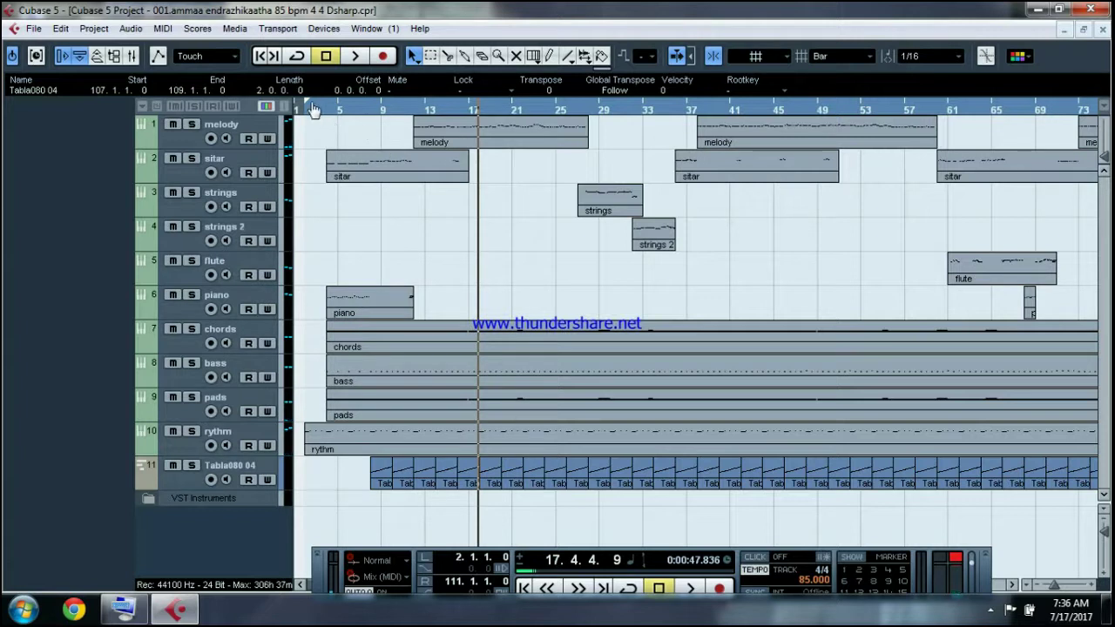
Move the left locator to bar 1 and return the project cursor to the start of the song
left_click_drag(311, 107, 297, 107)
left_click(173, 125)
key("Home")
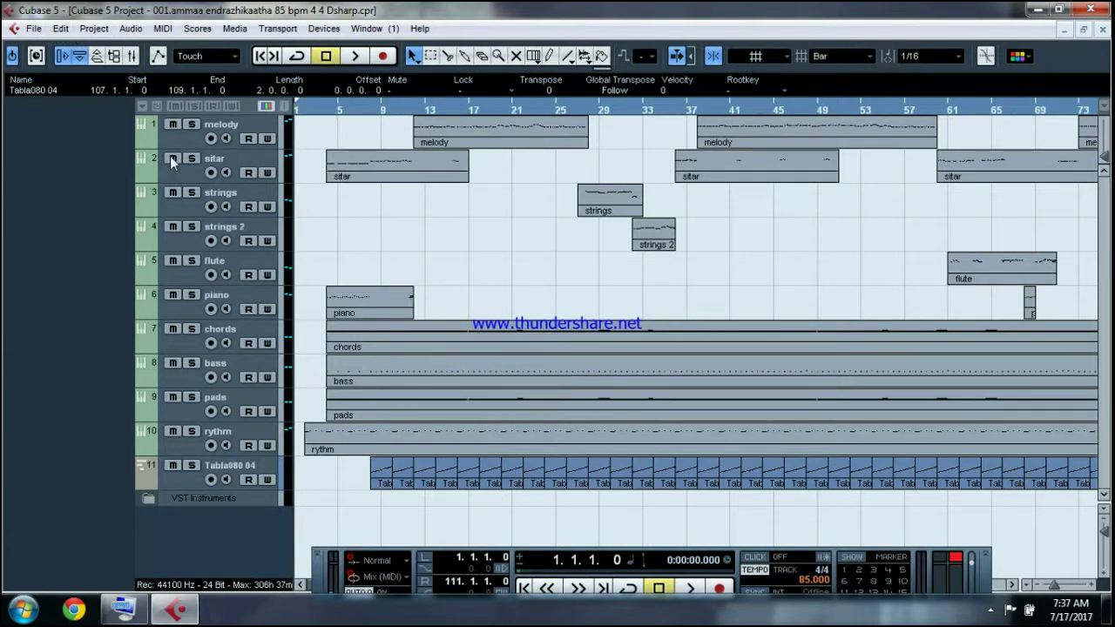
Export an audio mixdown of Stereo Out as a Wave file named amma in the E:\ammza folder
left_click(68, 56)
left_click(33, 28)
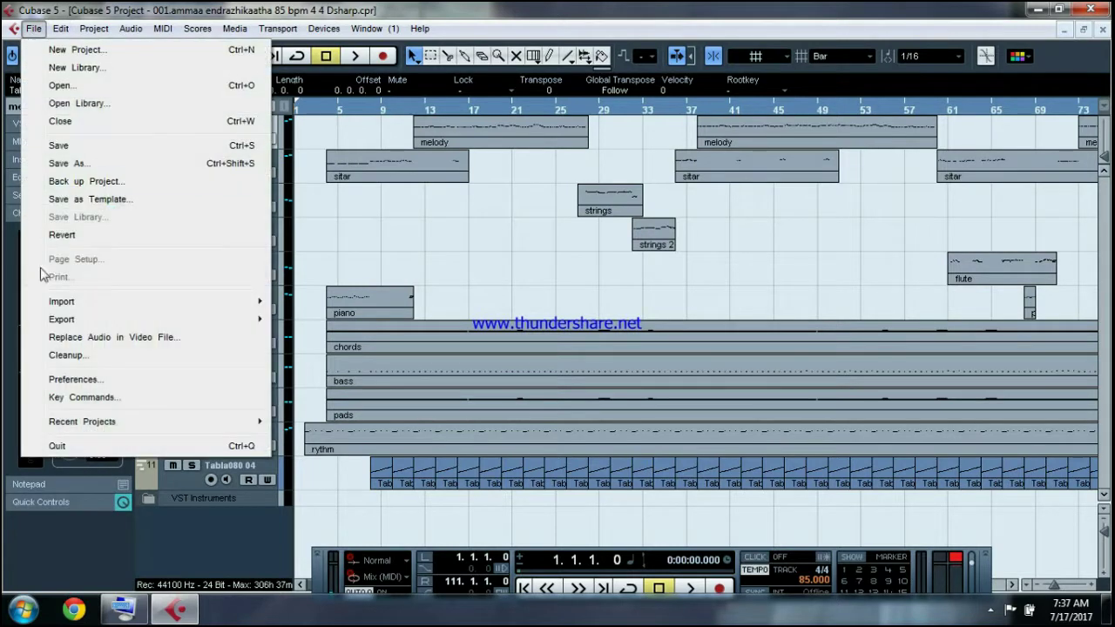
mouse_move(129, 324)
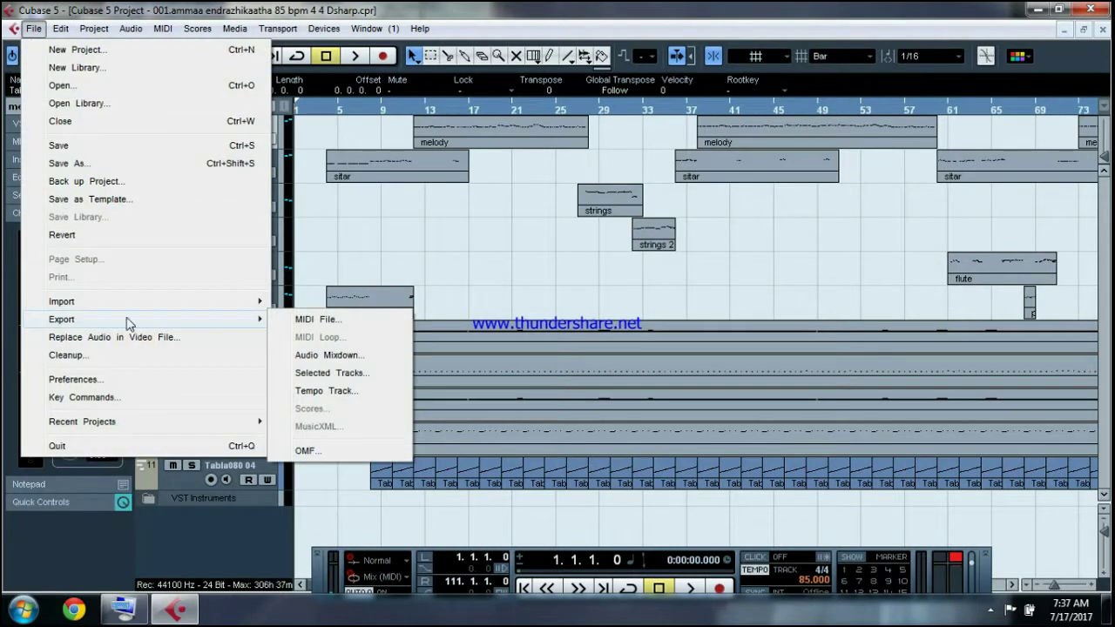
left_click(320, 356)
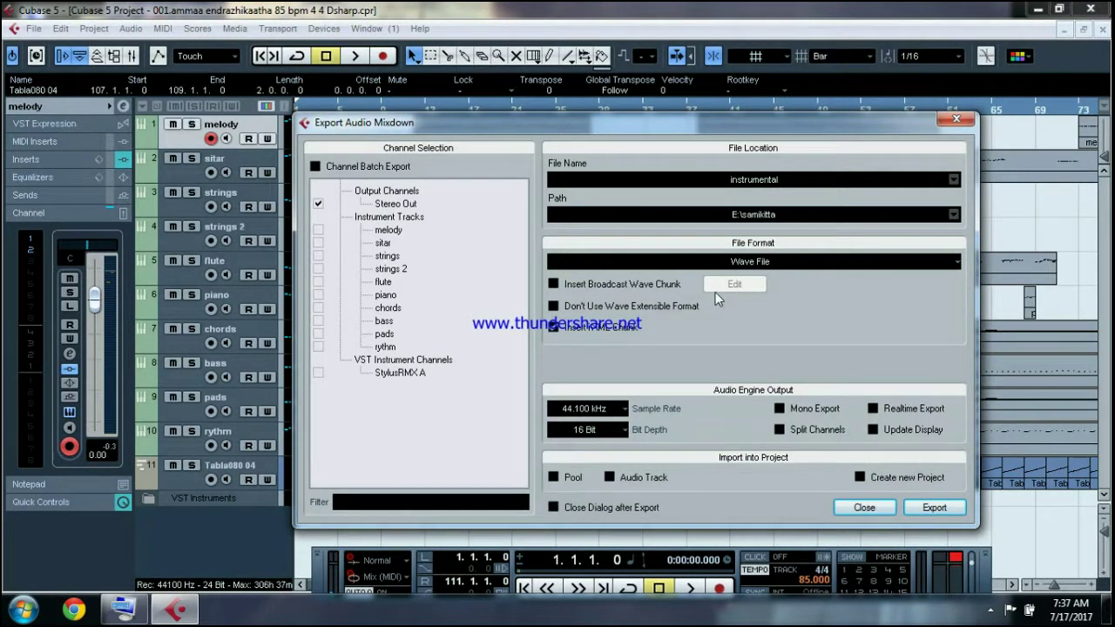
left_click(760, 218)
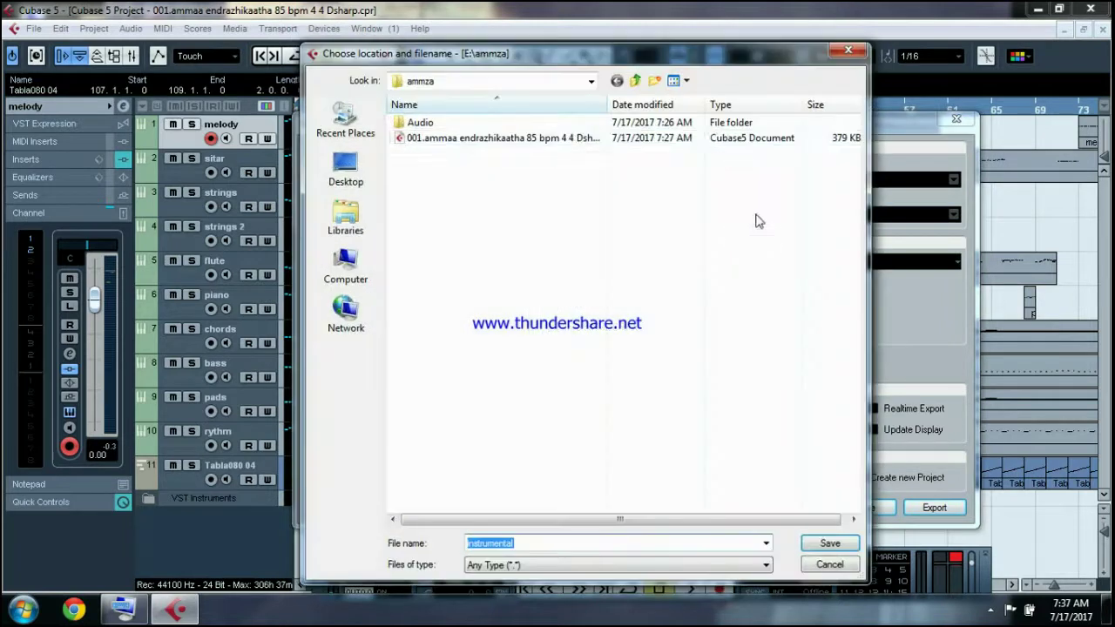
left_click(637, 81)
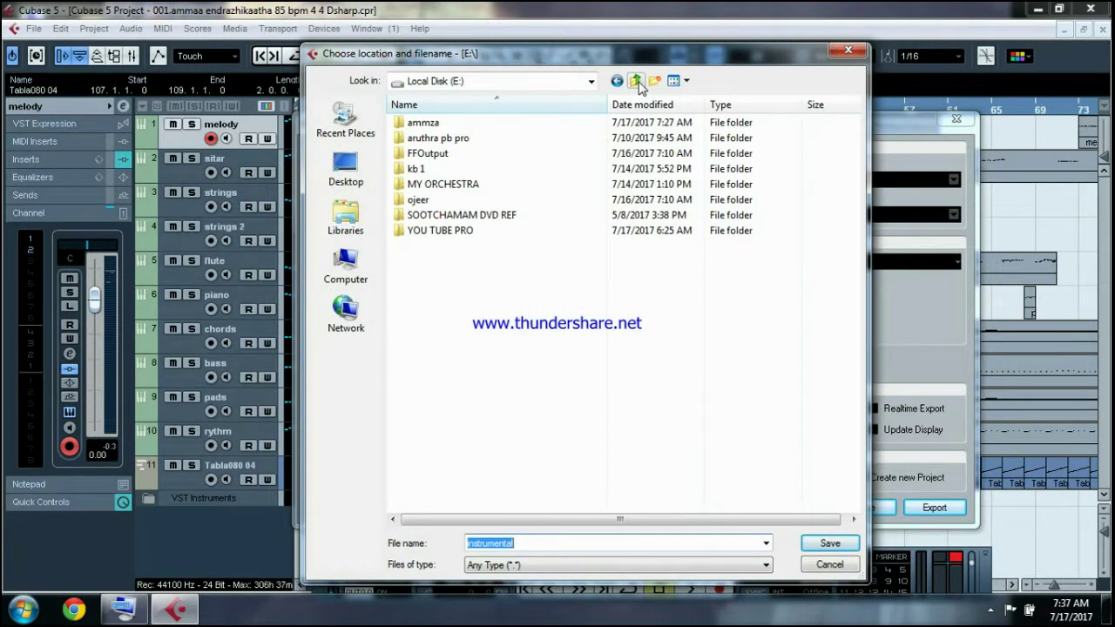
double_click(427, 123)
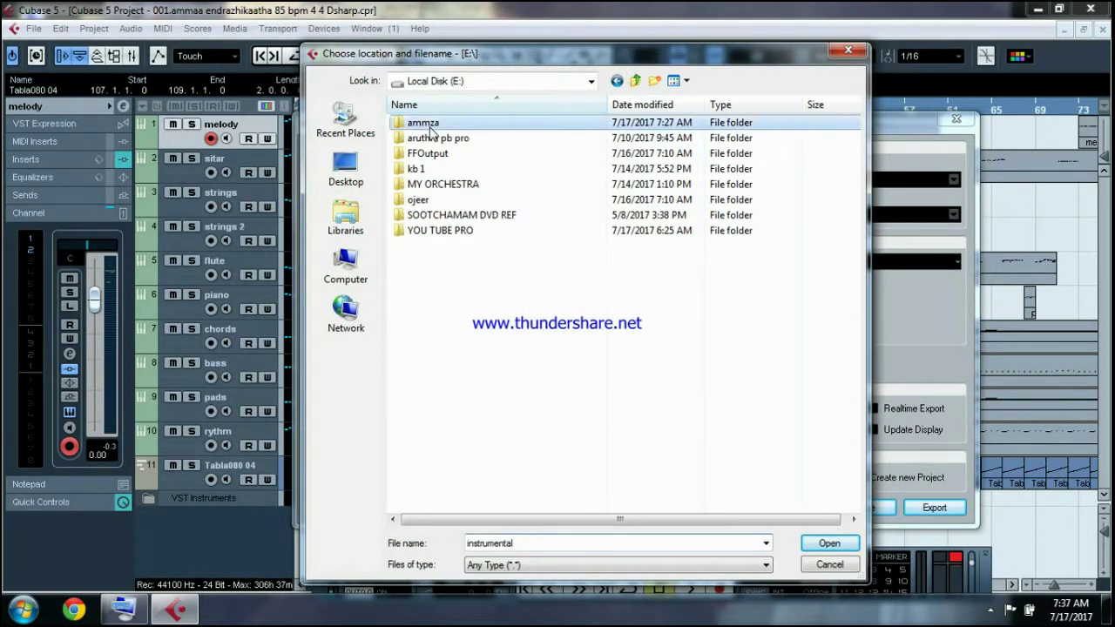
double_click(518, 543)
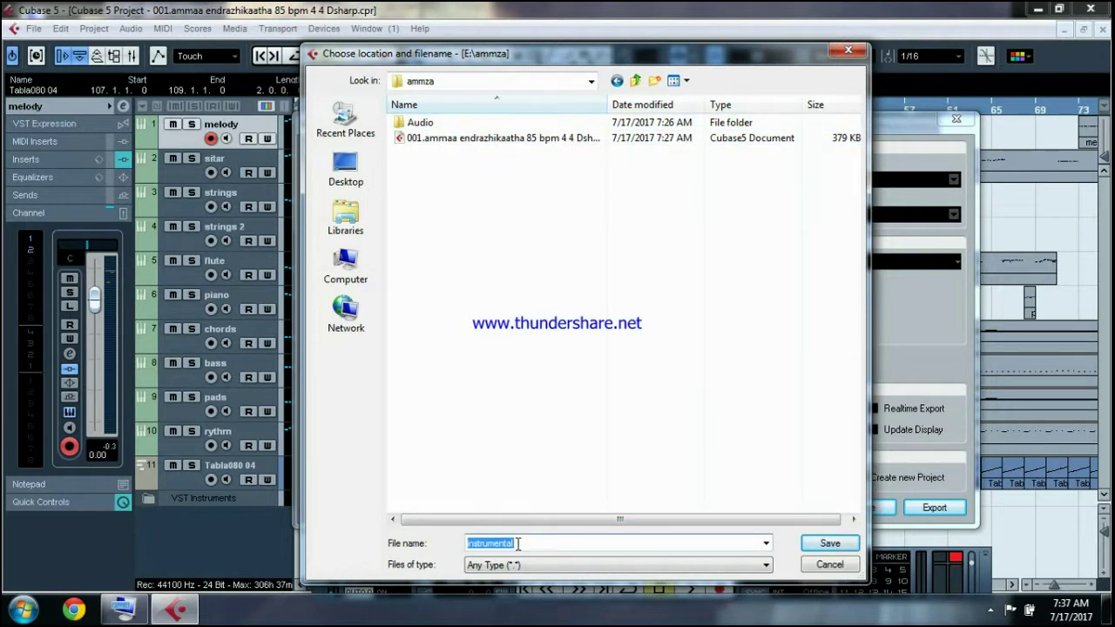
type("amma")
left_click(828, 543)
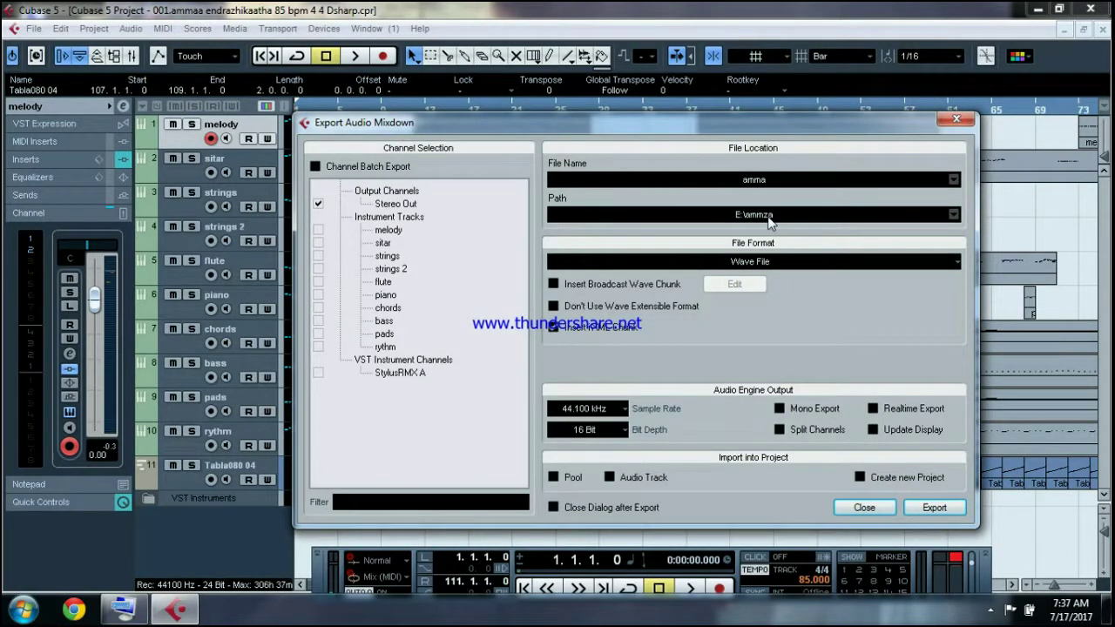
left_click(947, 511)
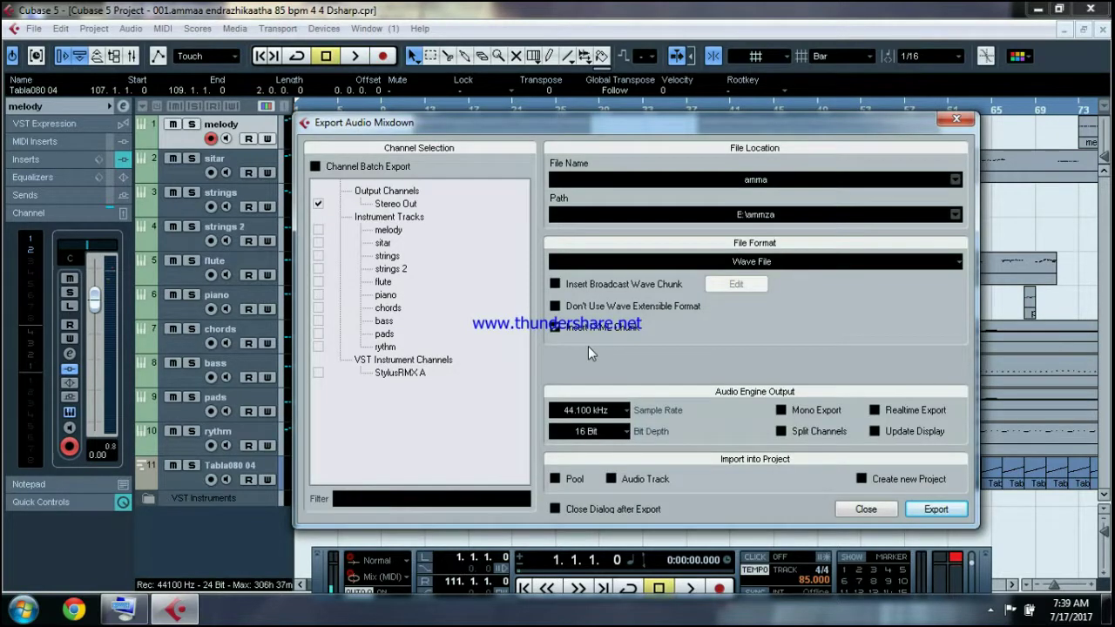
left_click(956, 119)
Close the project, saving its changes, and quit Cubase
left_click(1102, 28)
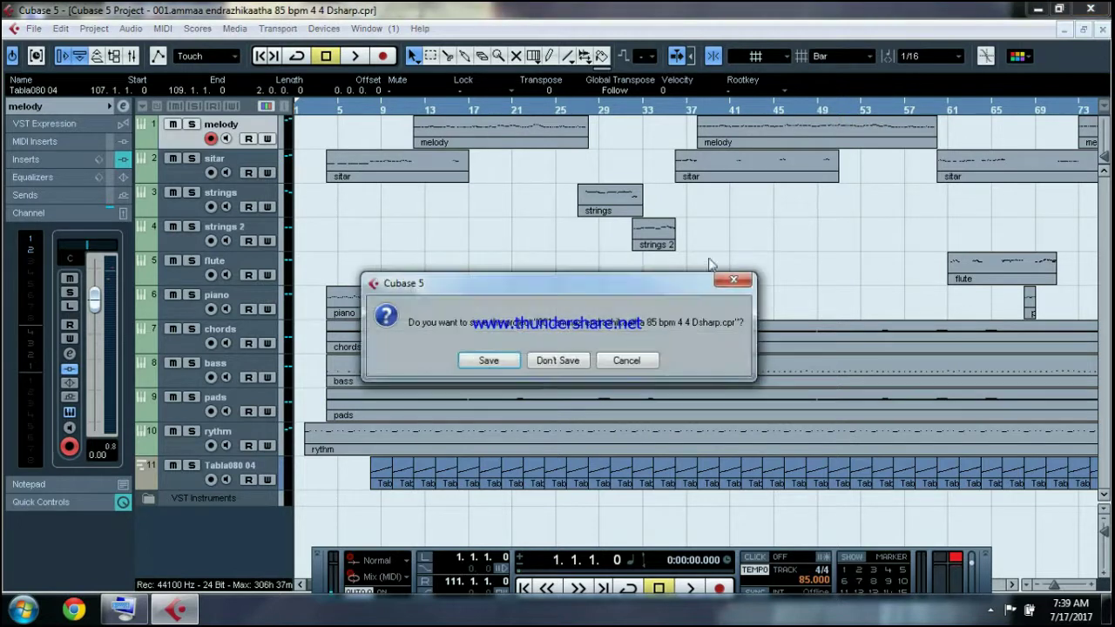
left_click(489, 360)
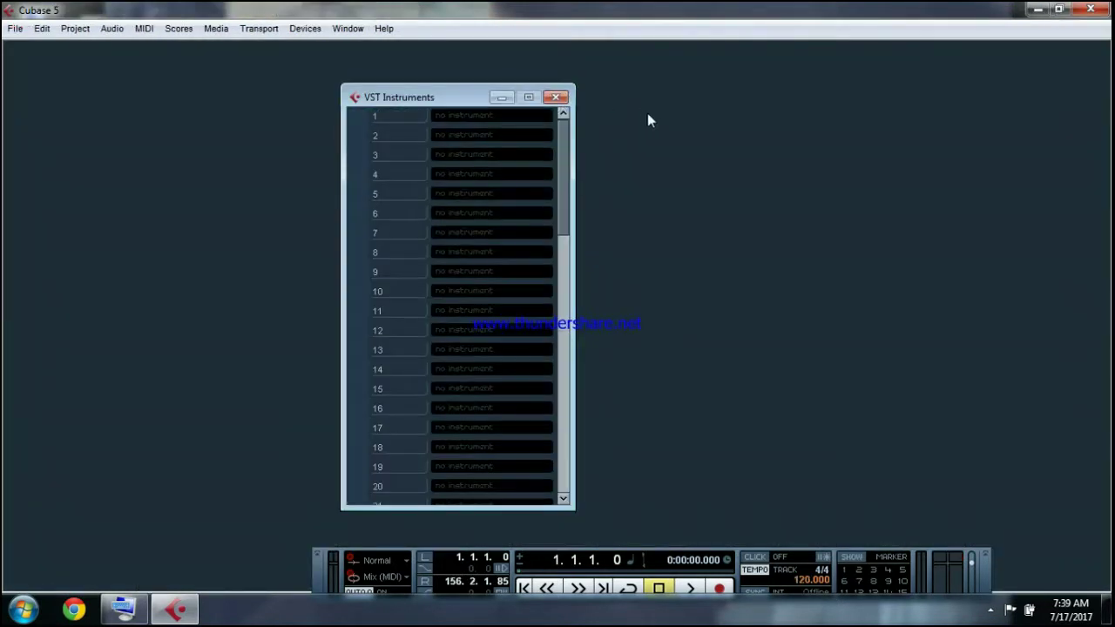
left_click(1093, 11)
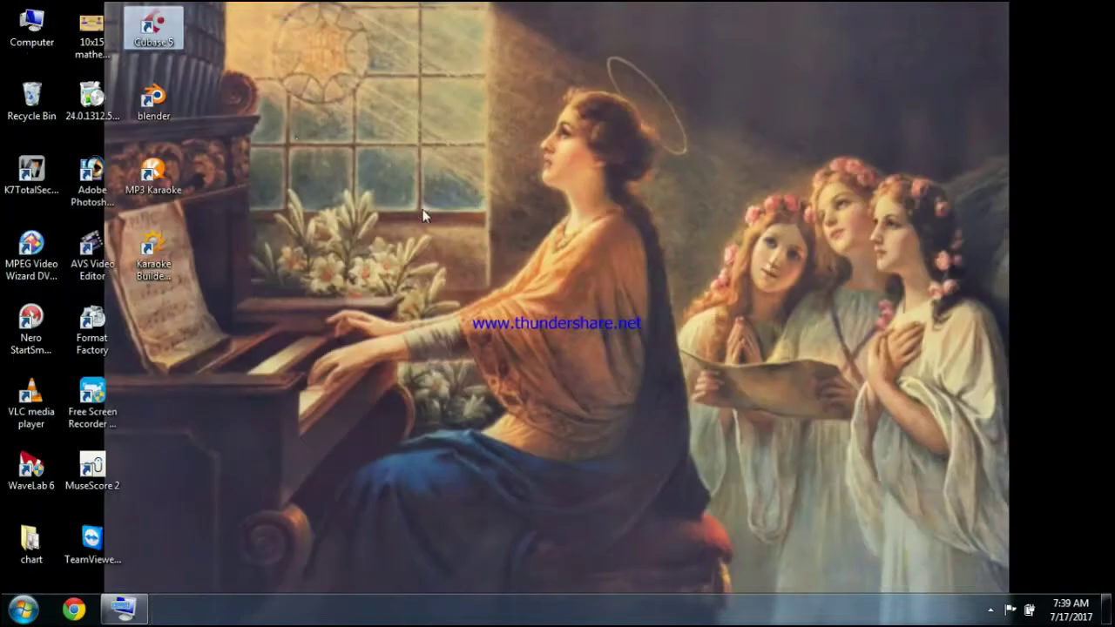
Switch to Windows Explorer, browse to the ammza folder on drive E: and open the exported amma Wave file
double_click(18, 42)
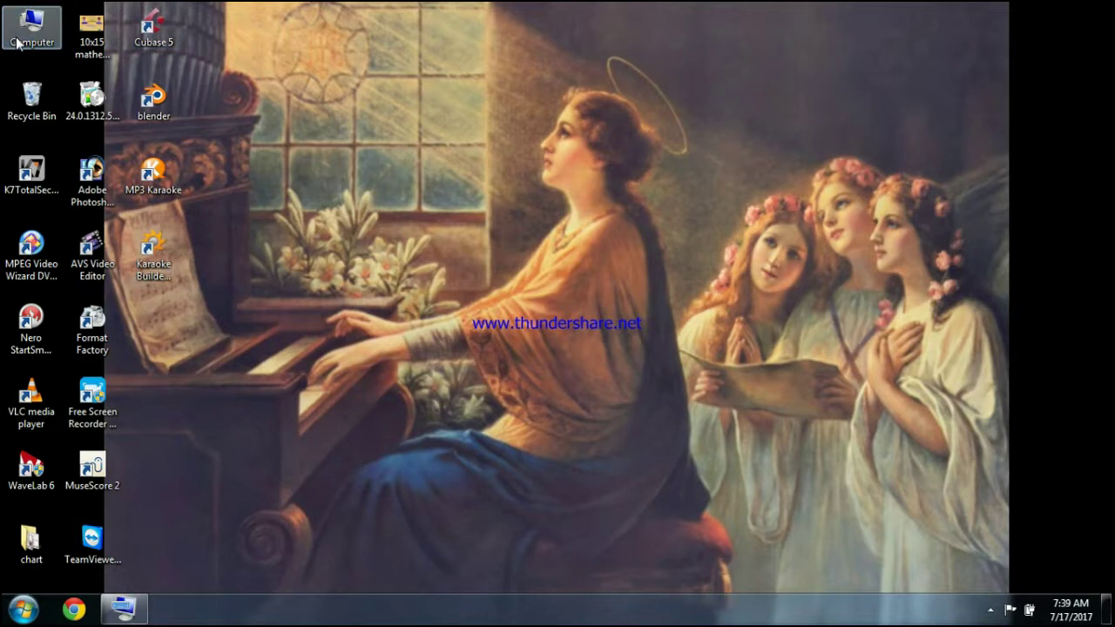
left_click(629, 124)
double_click(630, 126)
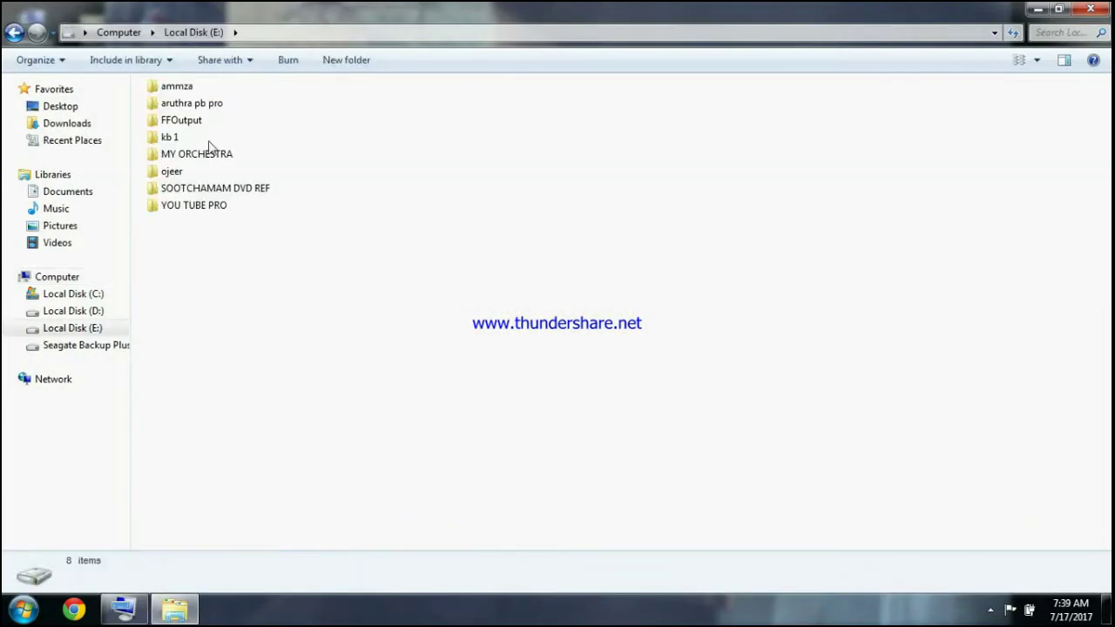
double_click(177, 85)
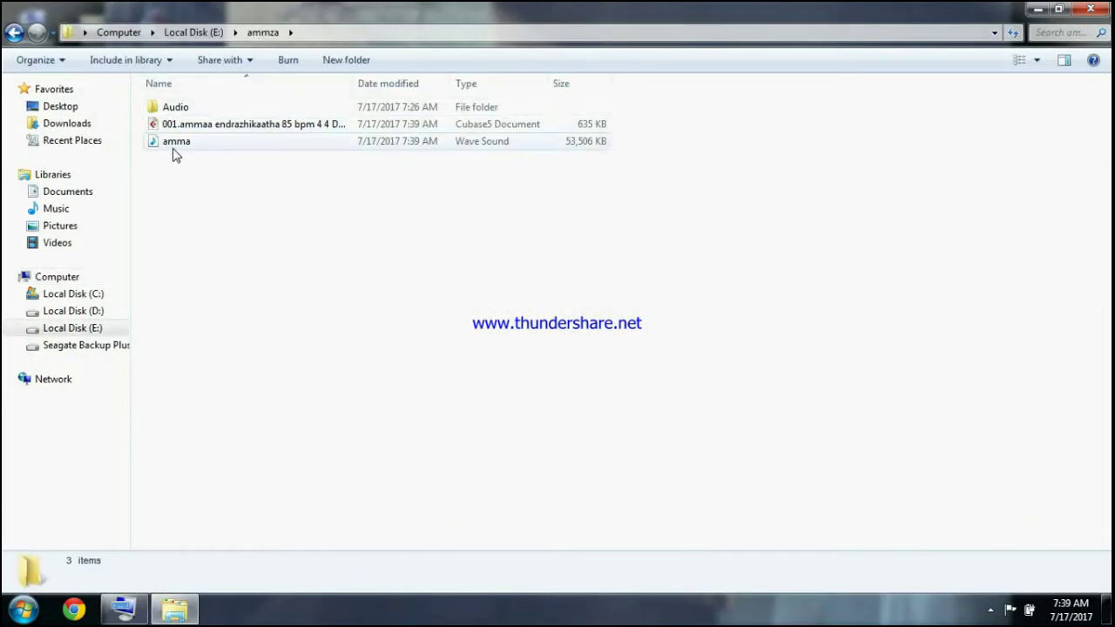
double_click(174, 144)
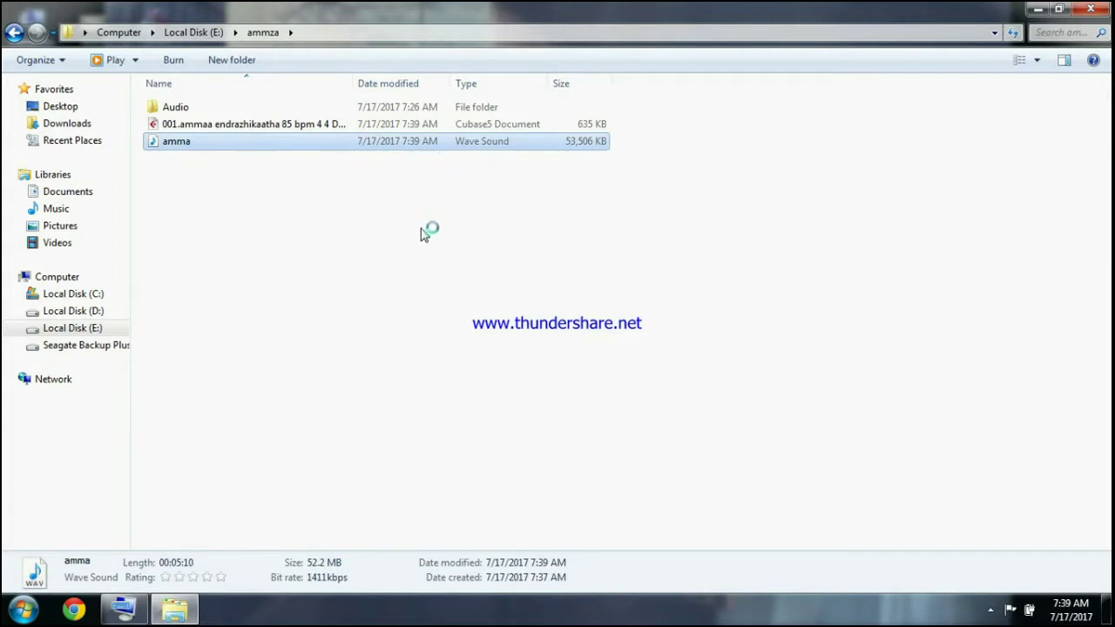